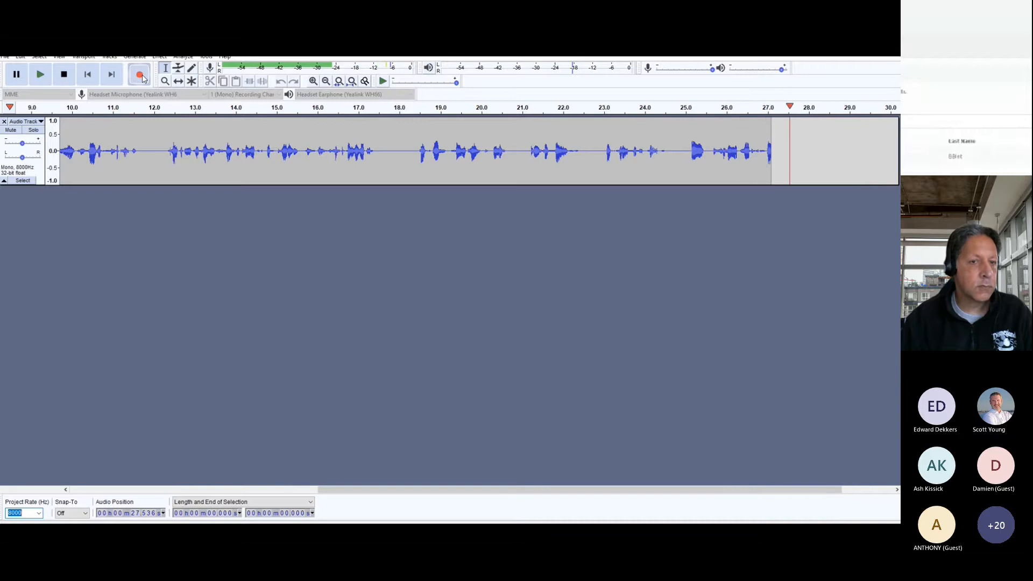
# Stop the recording and select the audio from about 3.5 s to its end at about 29.6 s
pyautogui.click(64, 76)
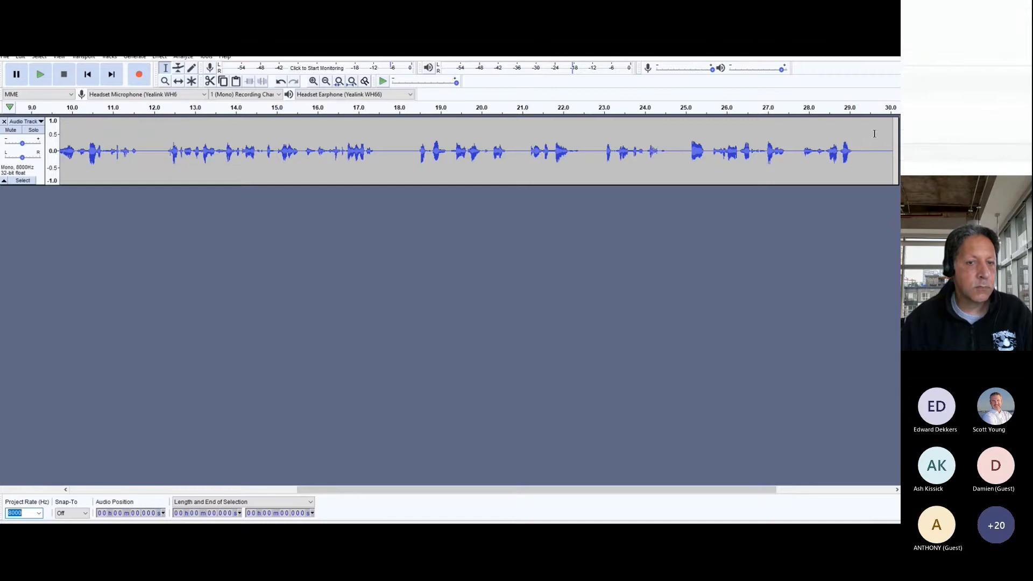
pyautogui.moveTo(876, 141); pyautogui.dragTo(201, 153)
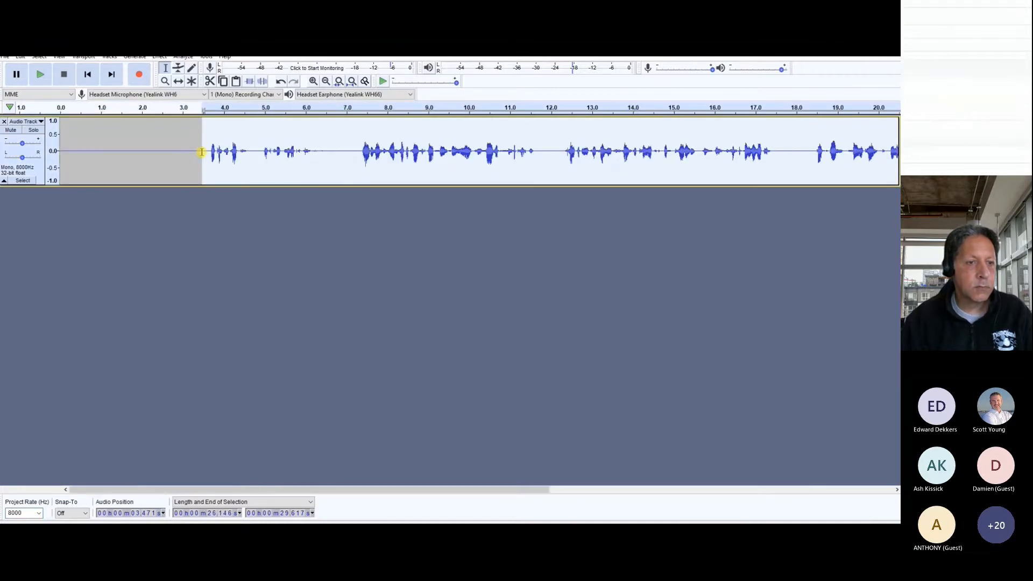
# Export the selected audio as WAV (Microsoft) signed 16-bit PCM, replacing the existing file IVR Prompt 1 and leaving the metadata tags empty
pyautogui.click(6, 58)
pyautogui.moveTo(33, 126)
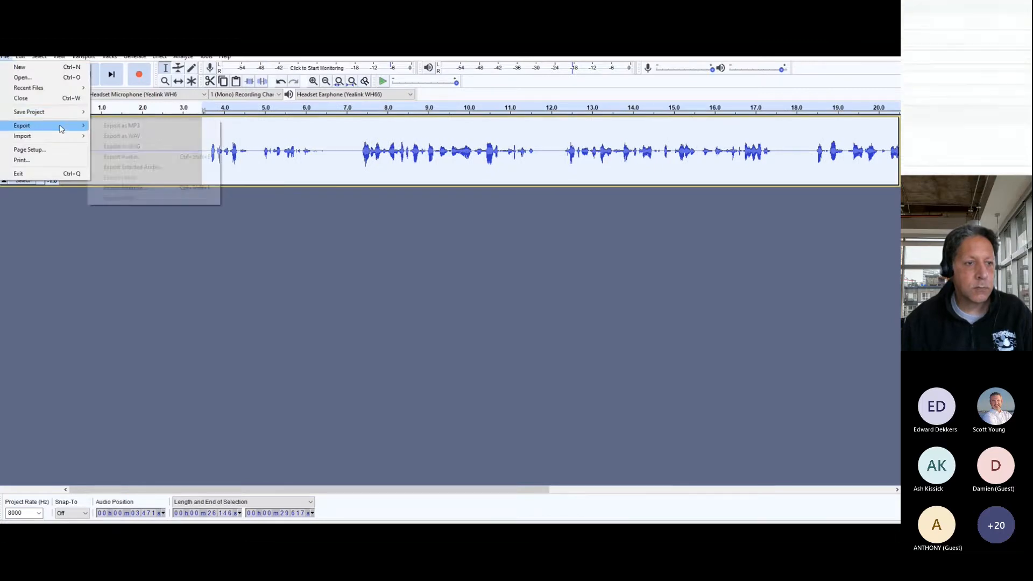
pyautogui.click(134, 167)
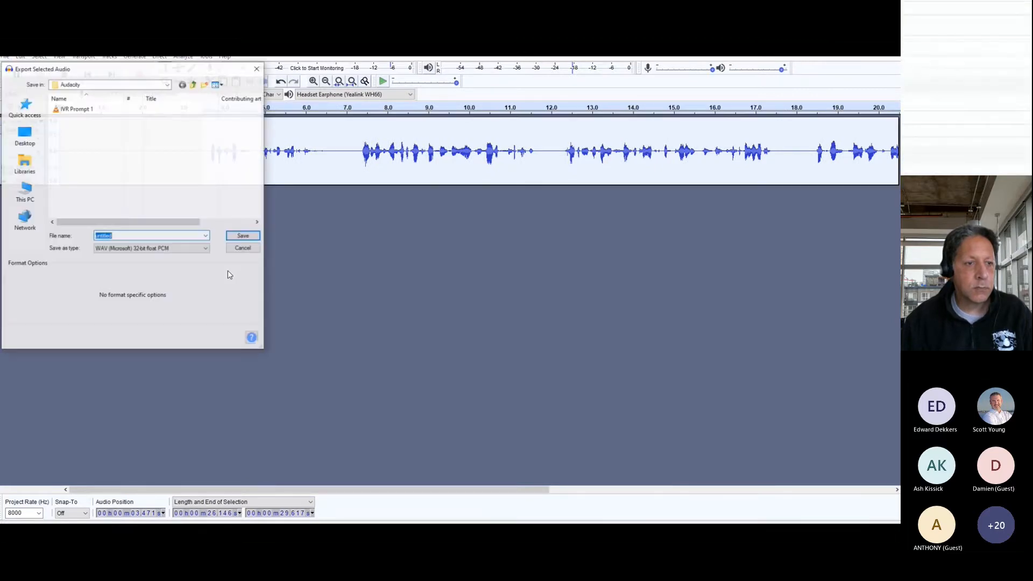
pyautogui.click(80, 109)
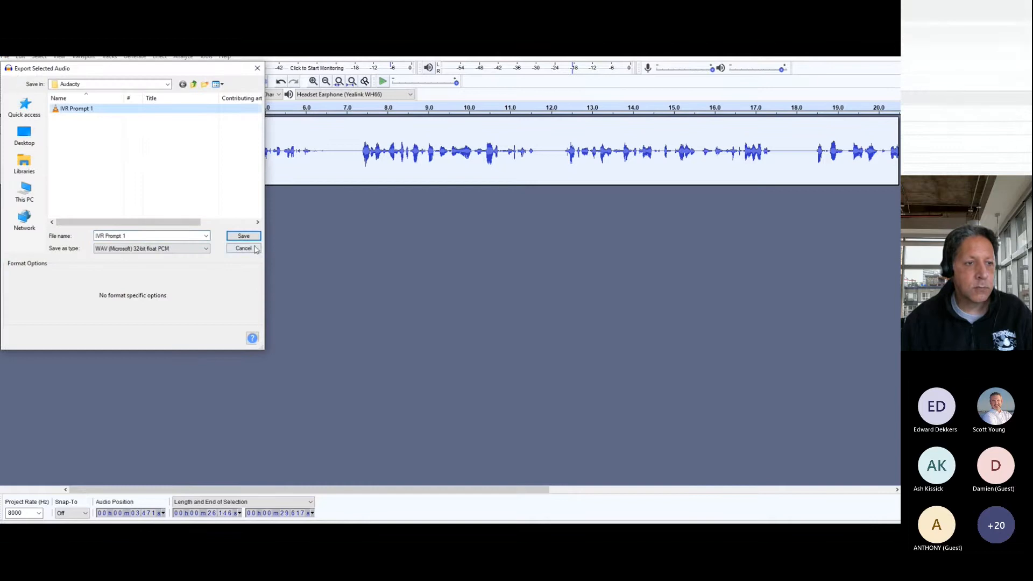
pyautogui.click(205, 249)
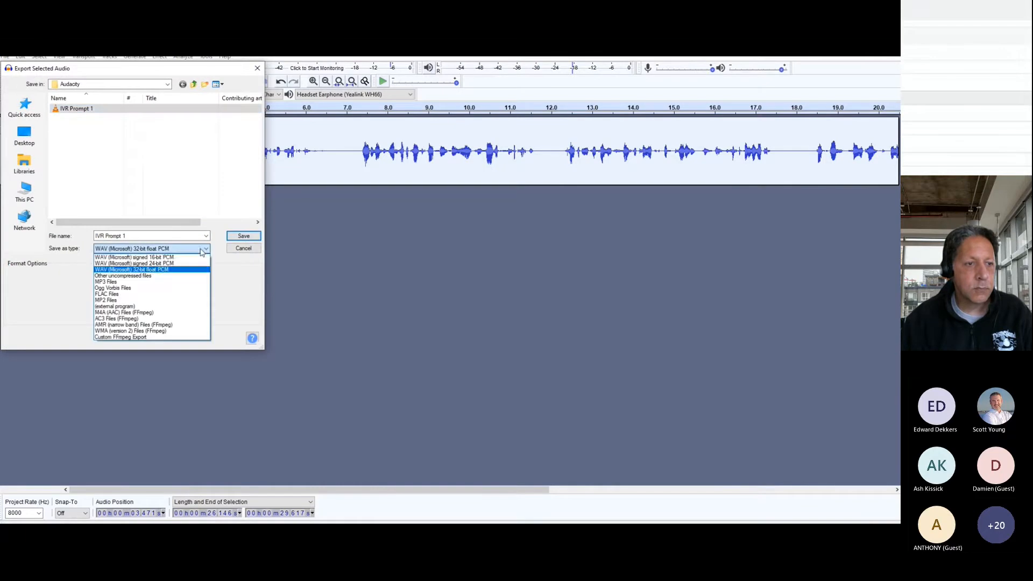
pyautogui.click(167, 257)
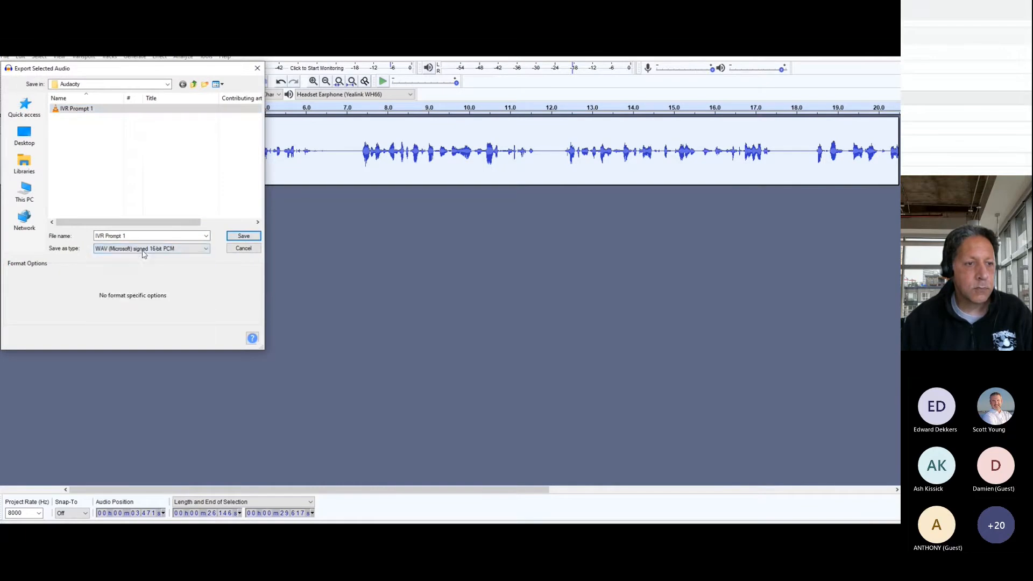
pyautogui.click(243, 237)
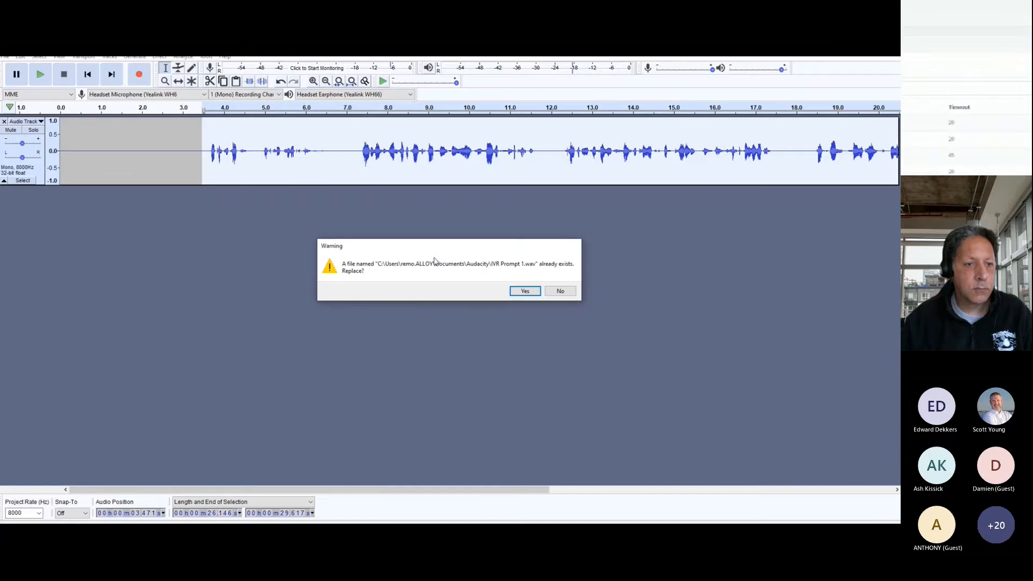
pyautogui.click(520, 291)
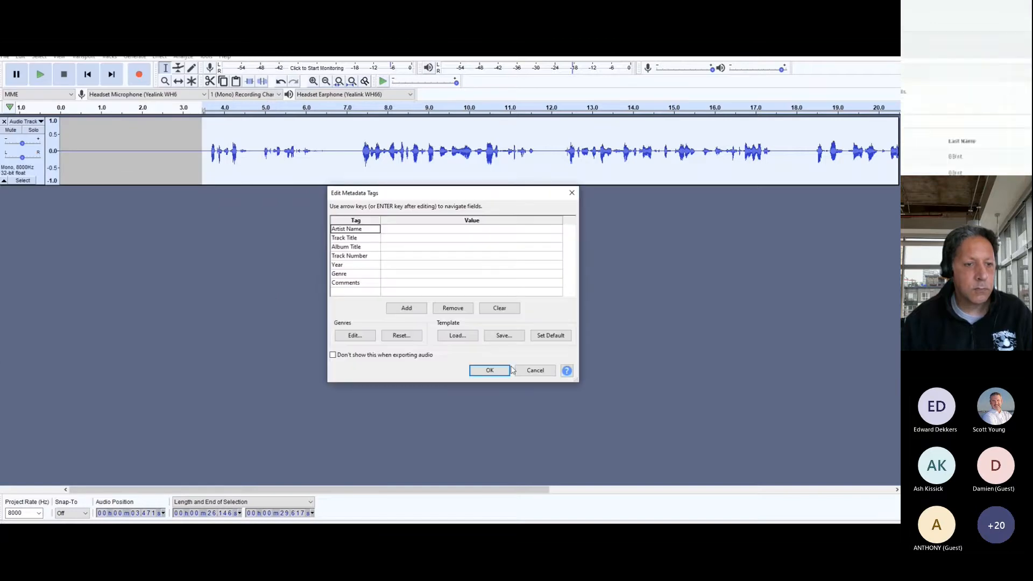
pyautogui.click(492, 371)
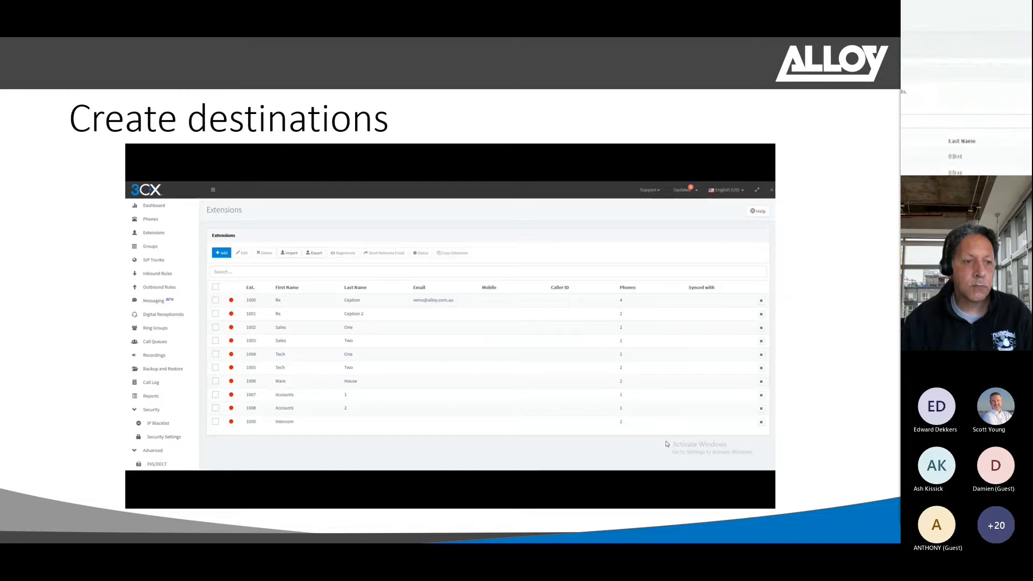
pyautogui.click(667, 444)
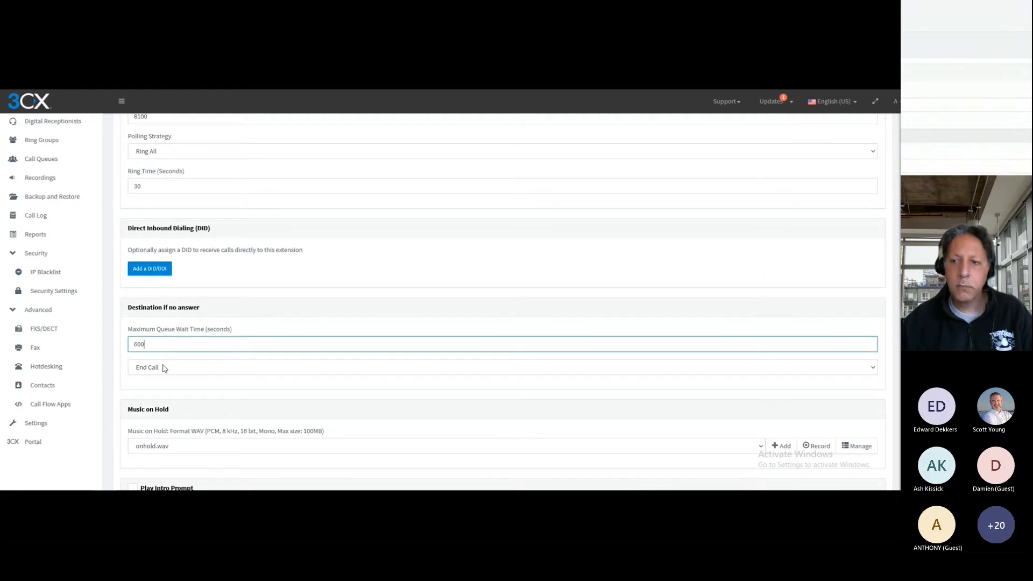
# In the 3CX call queue form, set the no-answer destination to the voicemail box for extension 1000
pyautogui.click(164, 369)
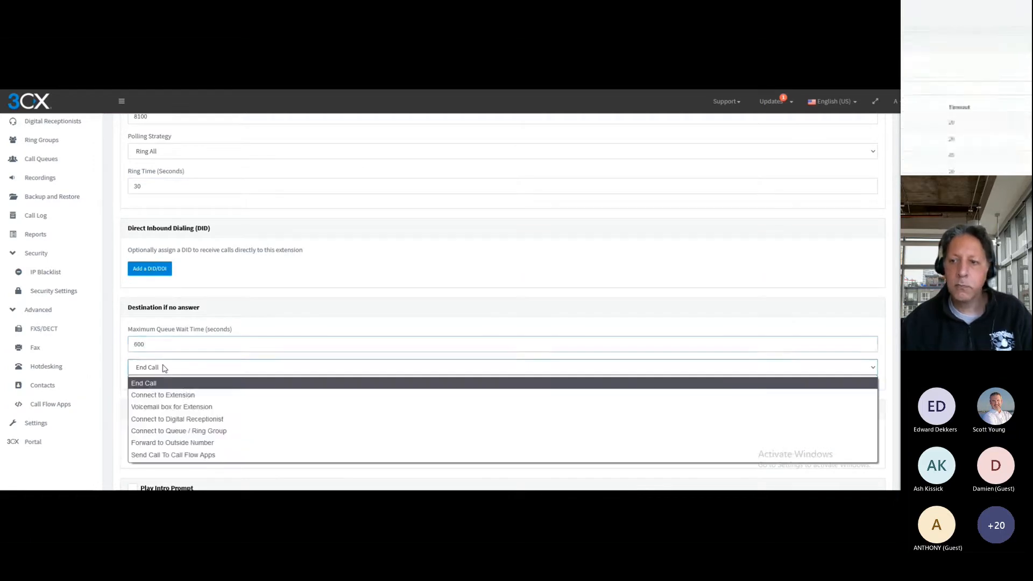
pyautogui.click(196, 408)
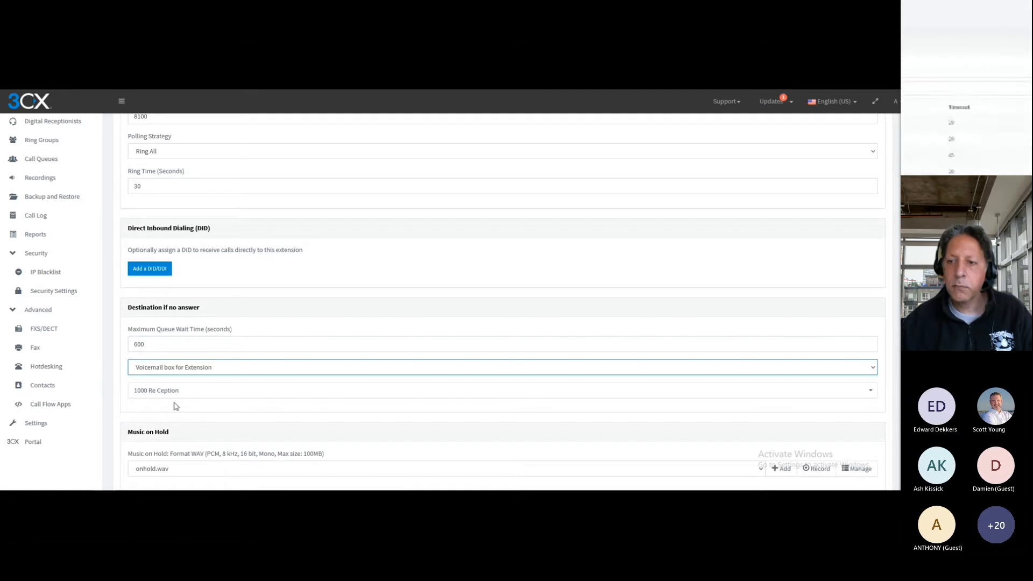
pyautogui.click(122, 409)
# Upload the file "Fur Elise (by Beethoven) - Beethoven" as the queue's music on hold
pyautogui.scroll(-2, 123, 409)
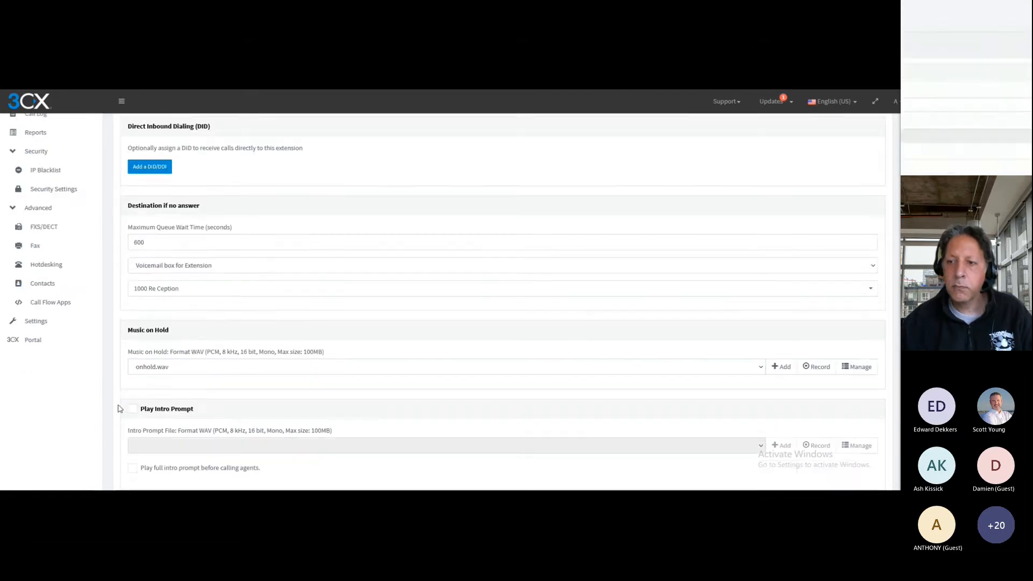
pyautogui.click(781, 367)
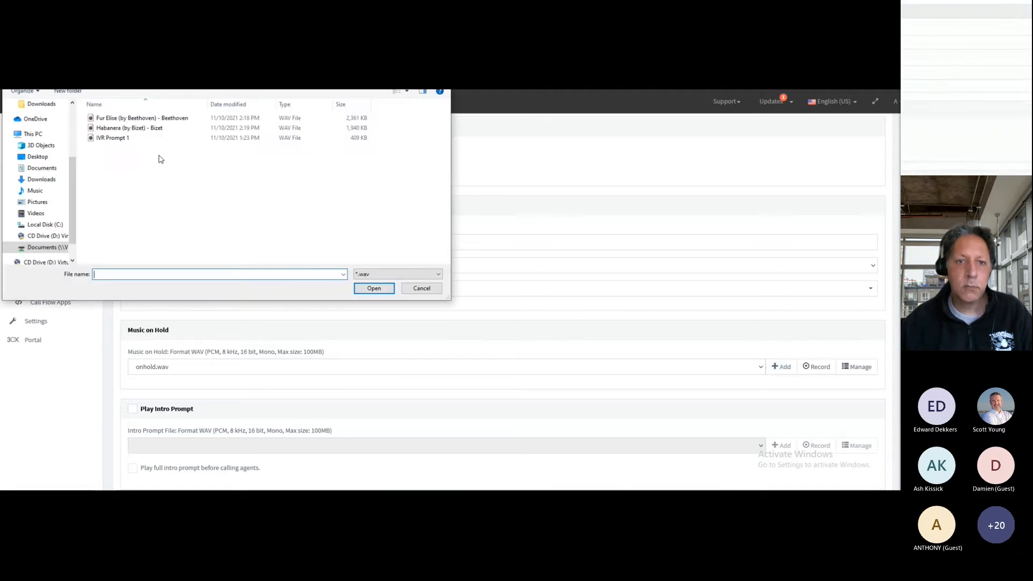
pyautogui.doubleClick(140, 120)
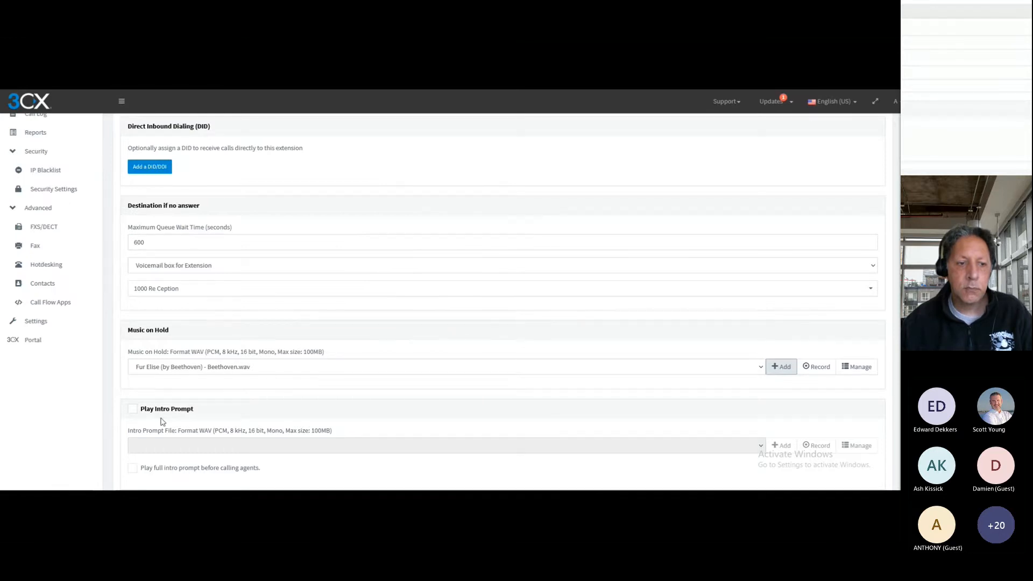
# Enable announcing the queue position to callers and set the announcement interval to 40 seconds
pyautogui.scroll(-2, 236, 416)
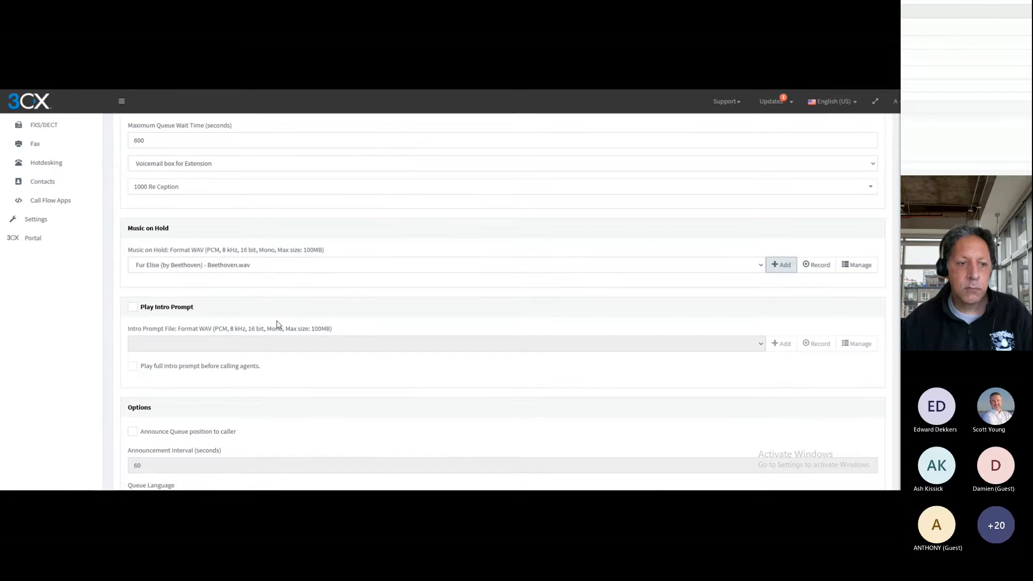
pyautogui.scroll(-1, 243, 407)
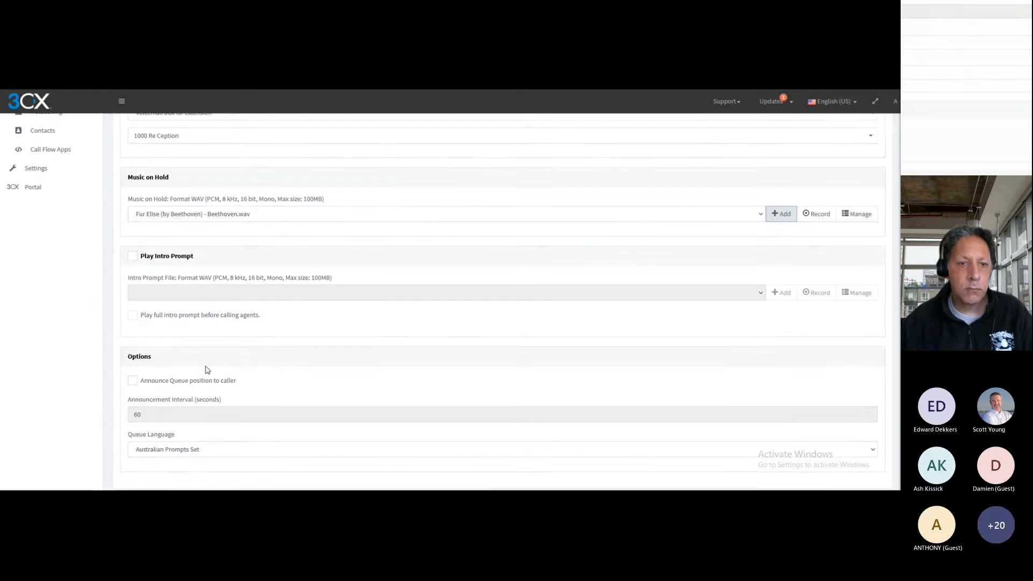
pyautogui.click(133, 382)
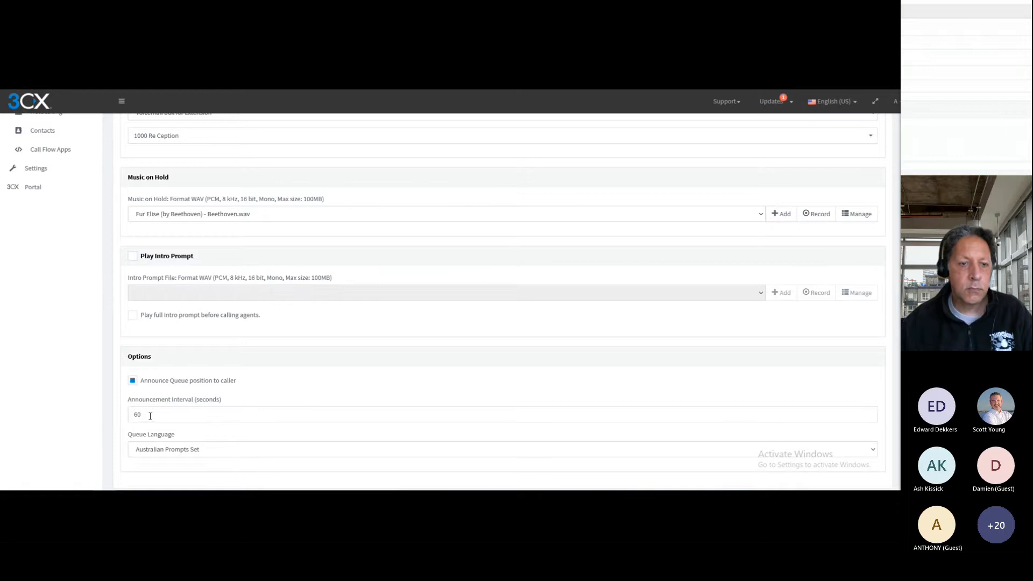
pyautogui.doubleClick(153, 413)
pyautogui.write('40')
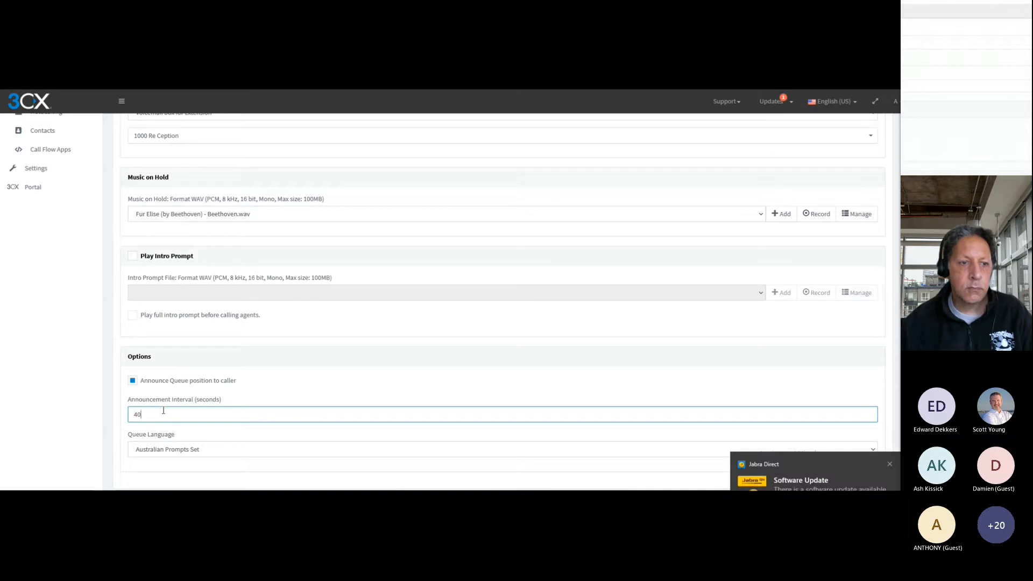
pyautogui.click(307, 348)
# Add extensions 1002 Sales One and 1003 Sales Two as agents of the call queue
pyautogui.scroll(10, 308, 348)
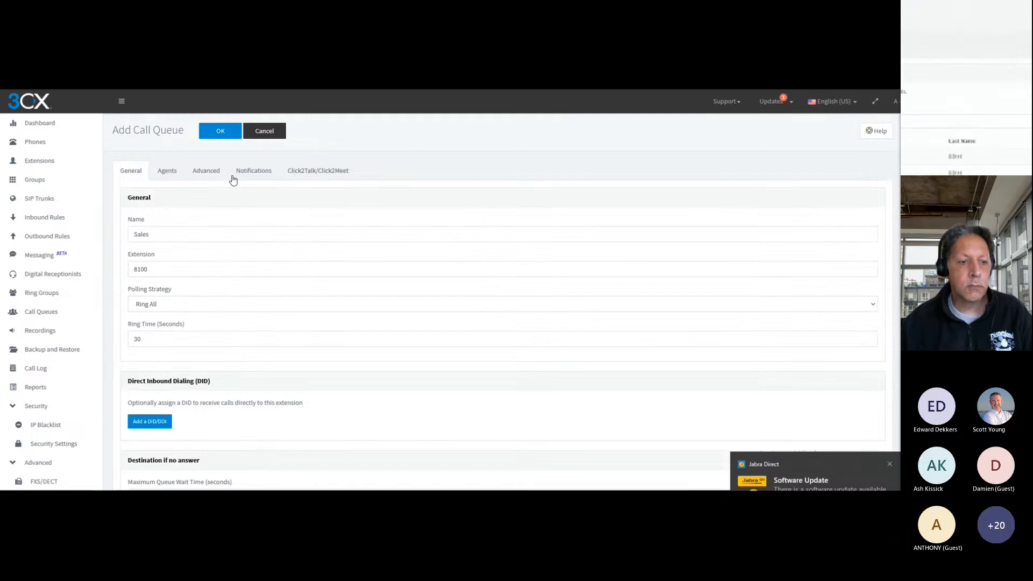
pyautogui.click(163, 171)
pyautogui.click(141, 233)
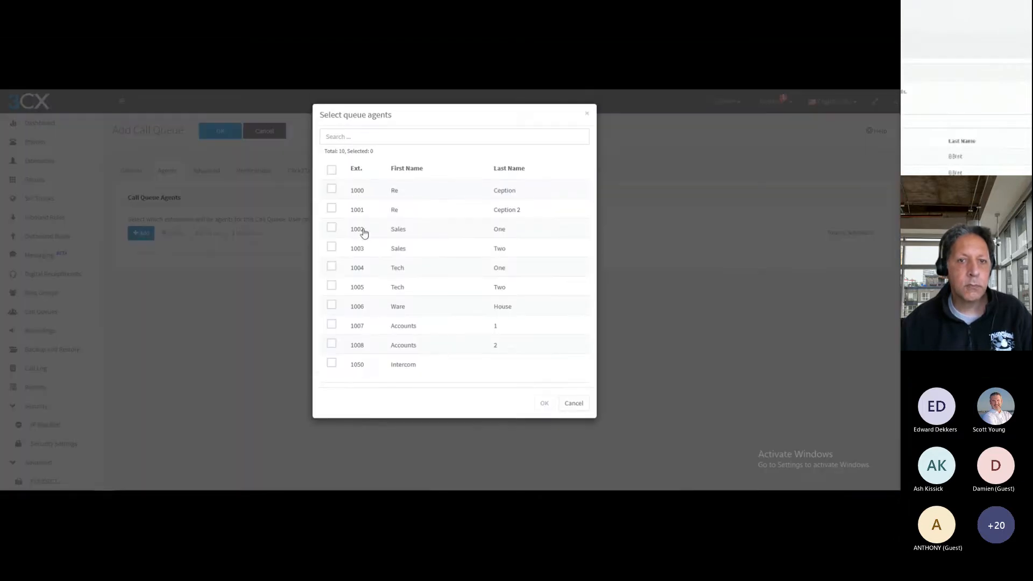
pyautogui.click(332, 228)
pyautogui.click(332, 247)
pyautogui.click(544, 403)
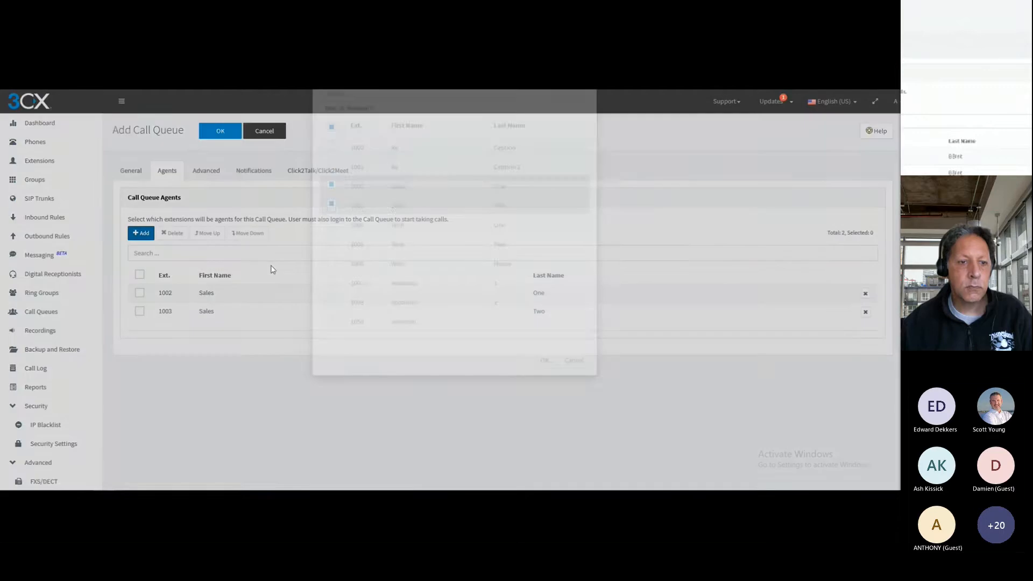
# Enable callback for the queue and choose the mode that offers it to the caller after a timeout in seconds
pyautogui.click(205, 172)
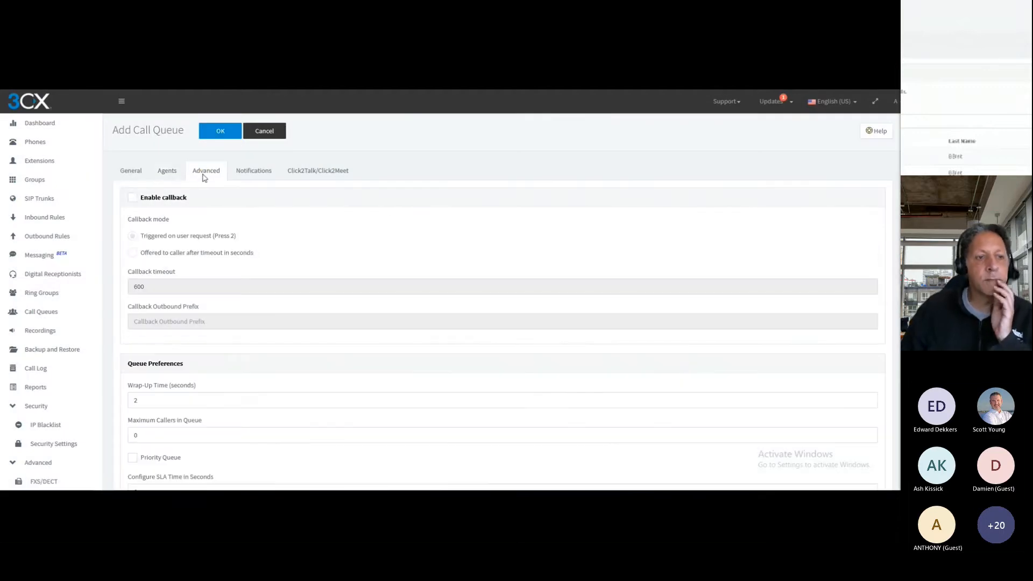
pyautogui.click(132, 199)
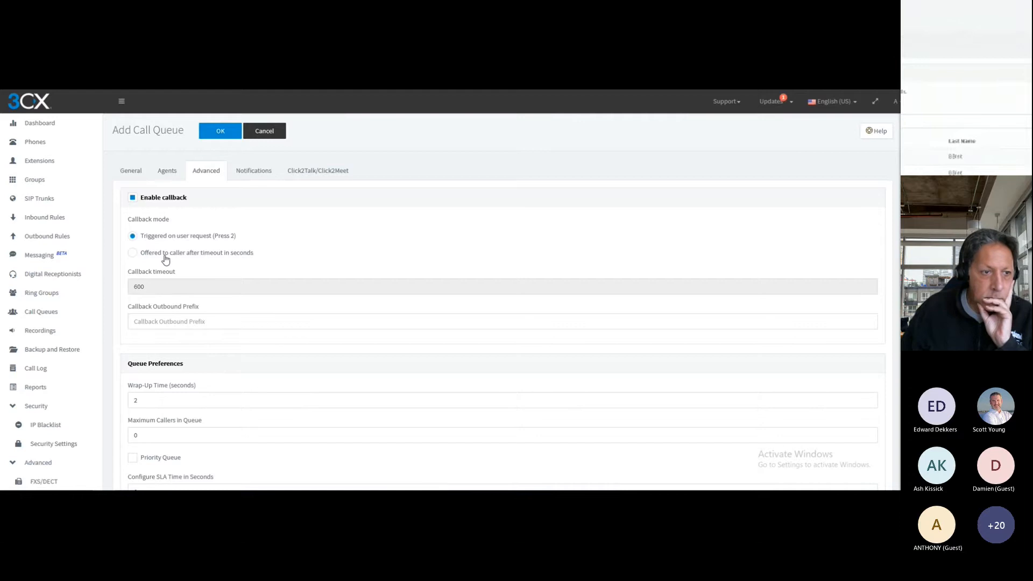
pyautogui.click(245, 257)
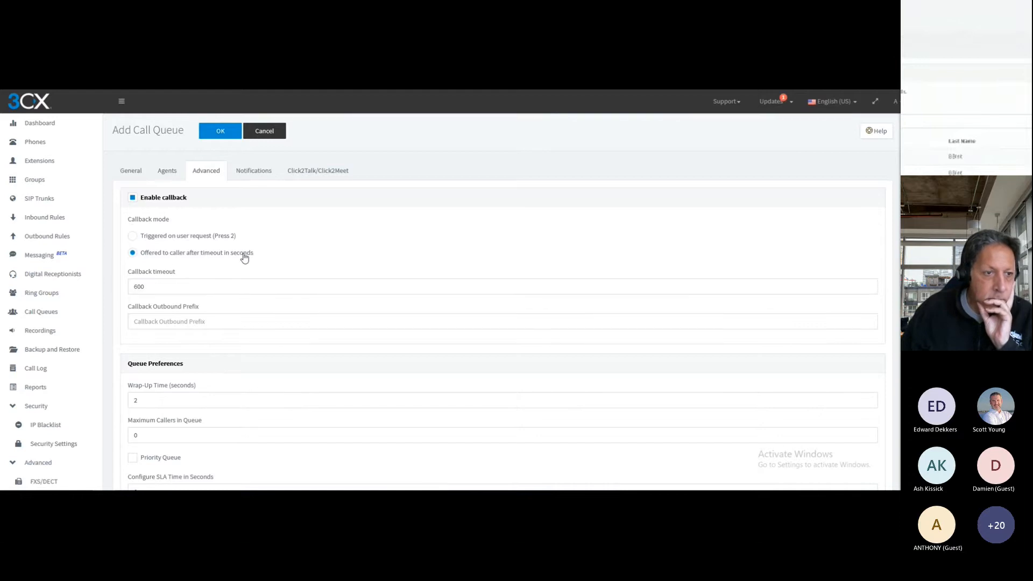
pyautogui.click(171, 290)
pyautogui.doubleClick(171, 291)
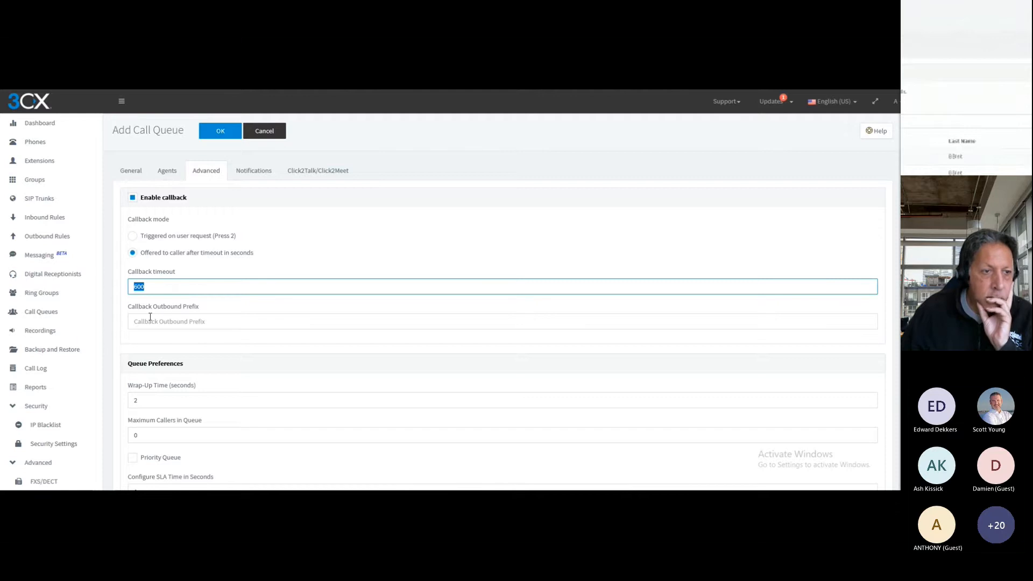
pyautogui.moveTo(129, 311); pyautogui.dragTo(197, 307)
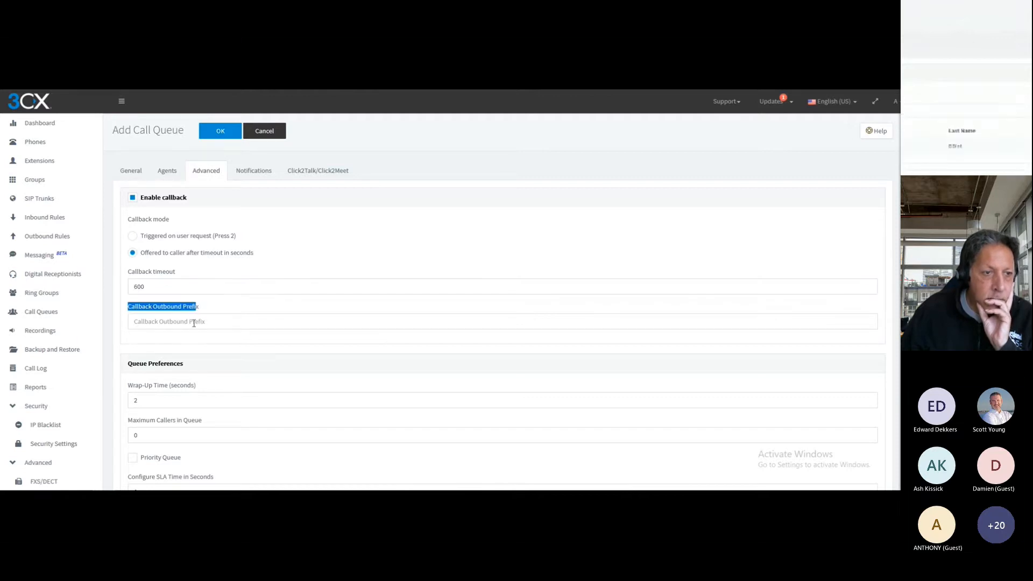
pyautogui.click(193, 321)
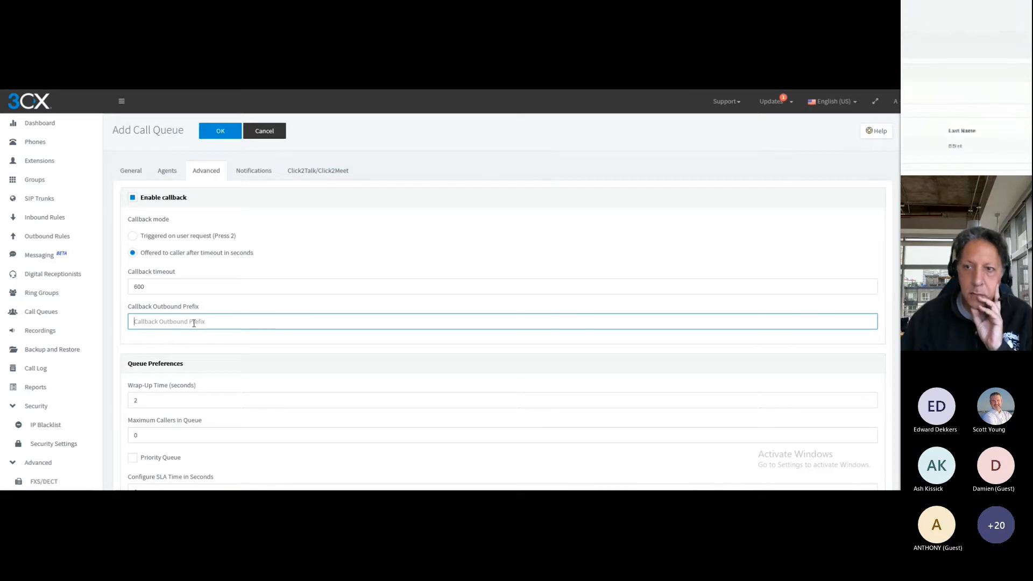
# Set the queue's wrap-up time to 60 seconds and its maximum number of callers to 2
pyautogui.scroll(-2, 195, 320)
pyautogui.doubleClick(157, 299)
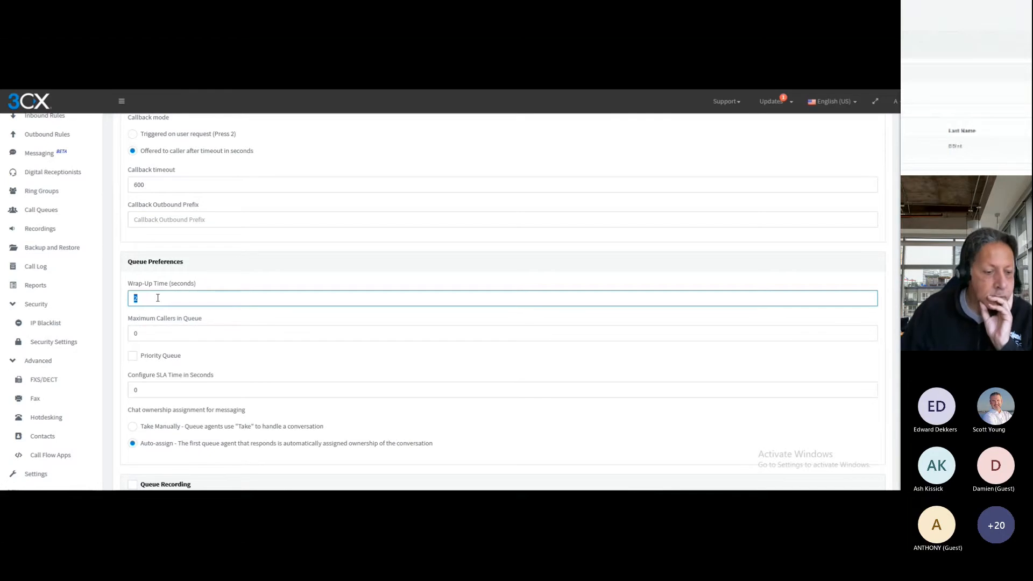
pyautogui.write('60')
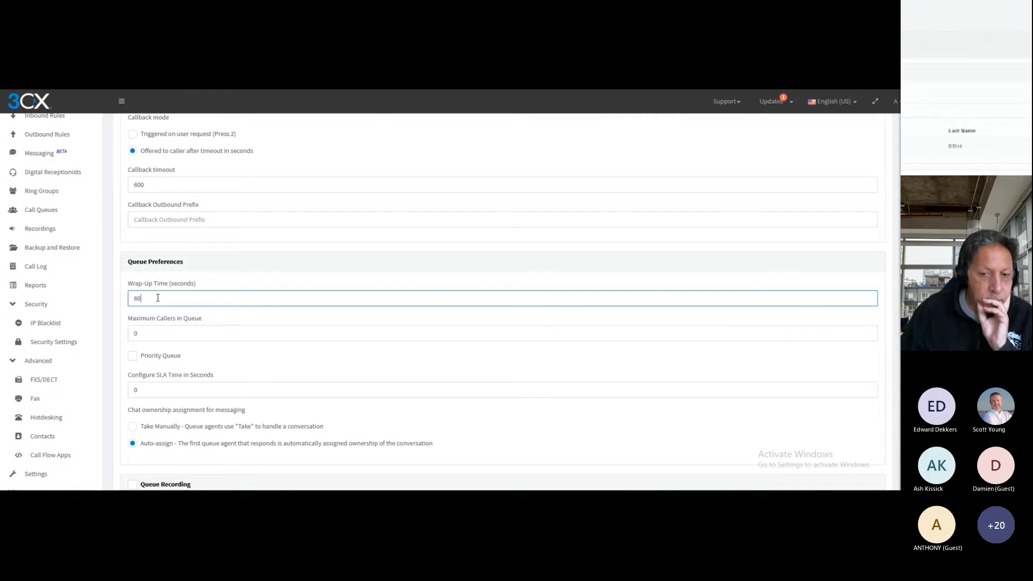
pyautogui.doubleClick(148, 332)
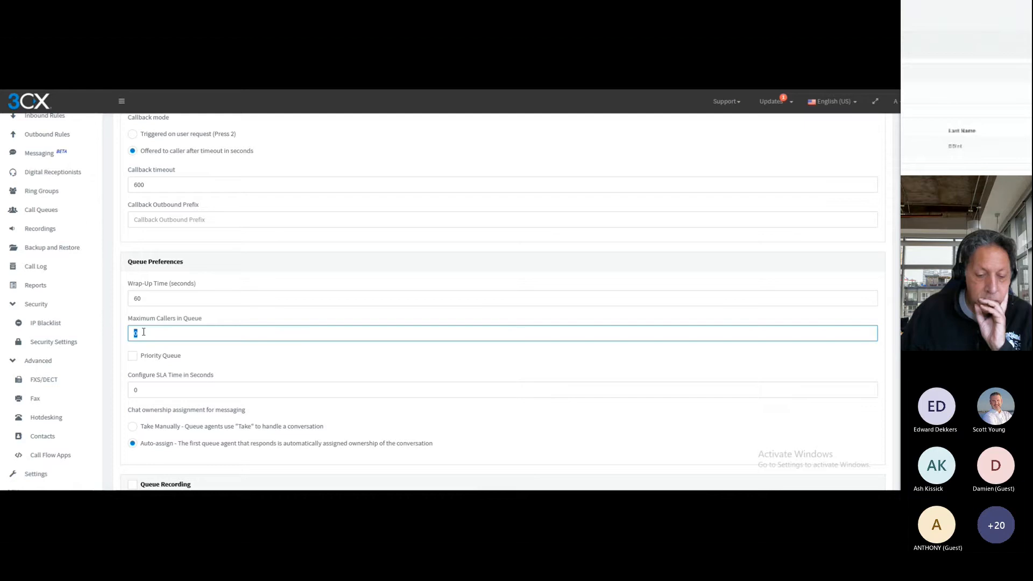
pyautogui.write('2')
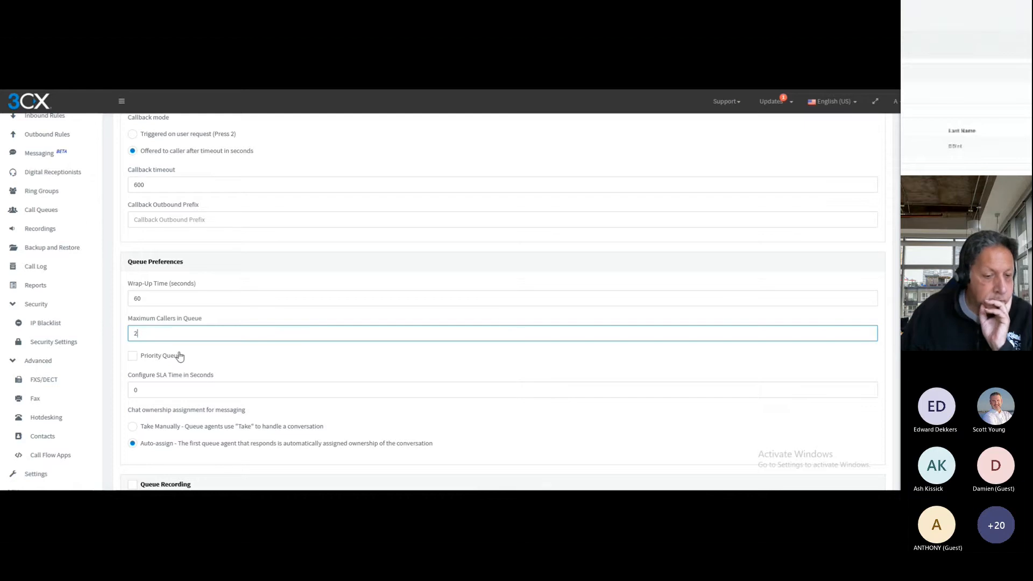
# Enable recording for the queue, with callers allowed to opt out of being recorded
pyautogui.scroll(-1, 215, 358)
pyautogui.scroll(-1, 215, 358)
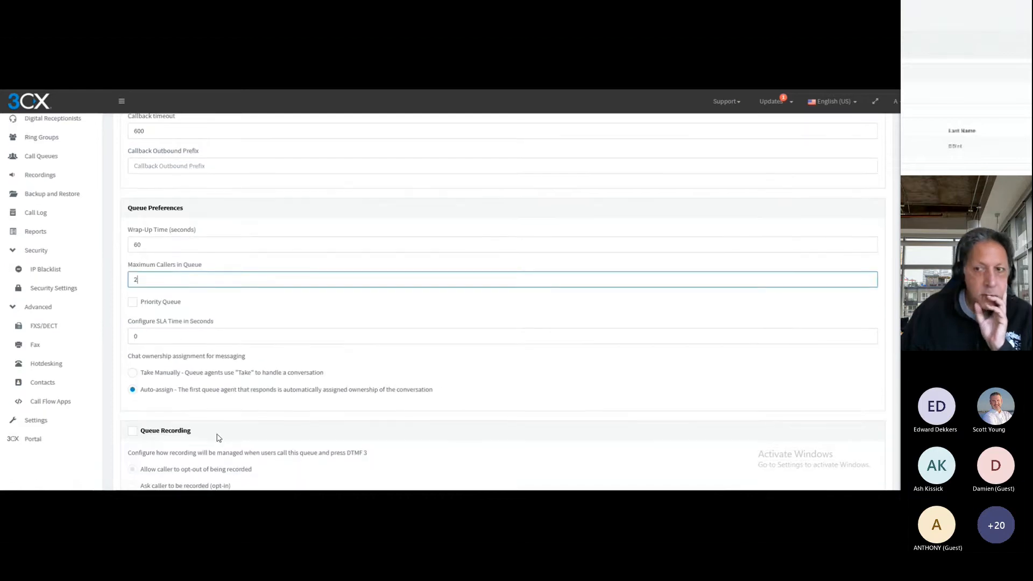
pyautogui.scroll(-3, 219, 437)
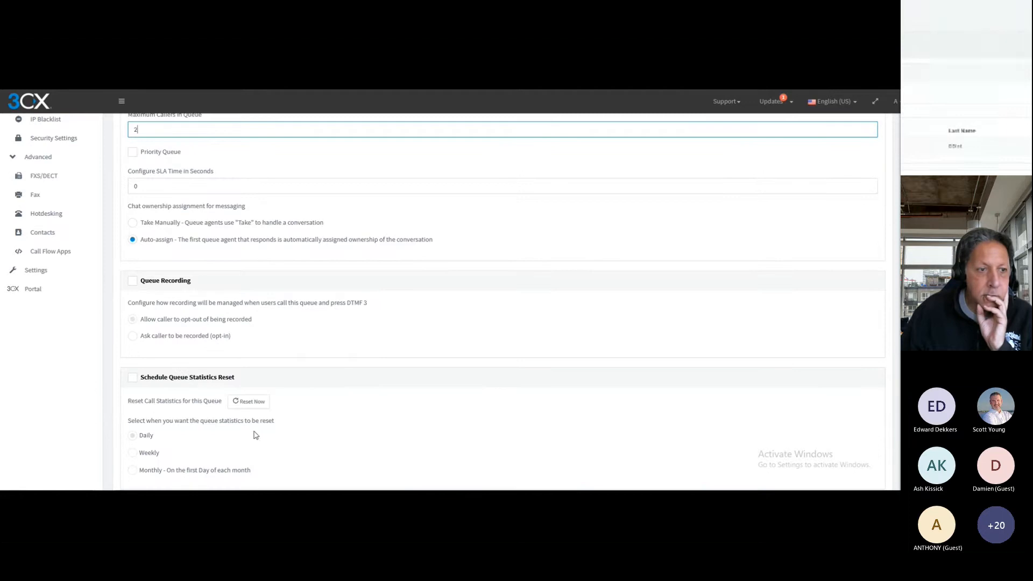
pyautogui.click(133, 281)
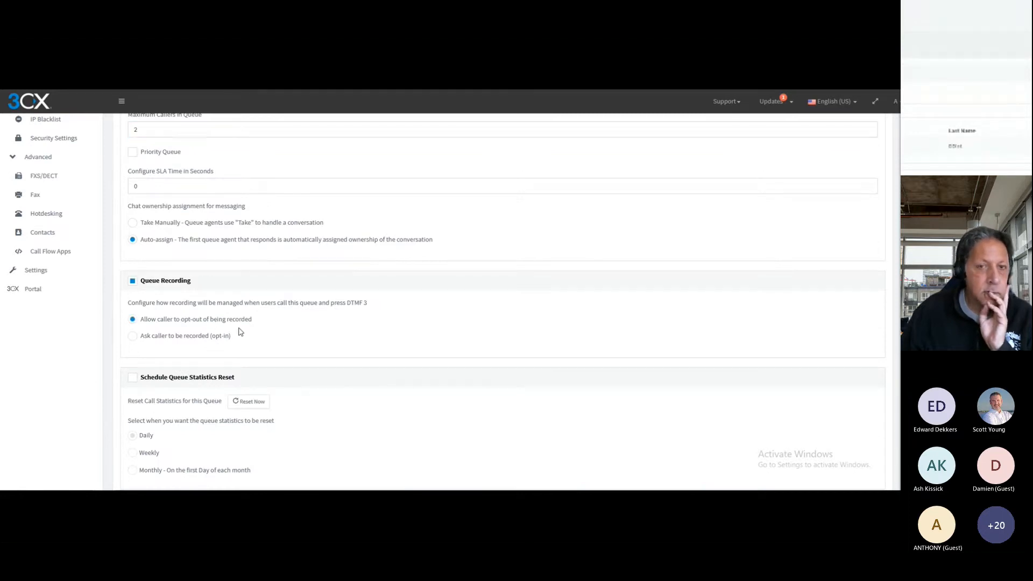
# Schedule the queue statistics to reset daily at 03:00
pyautogui.scroll(-2, 294, 343)
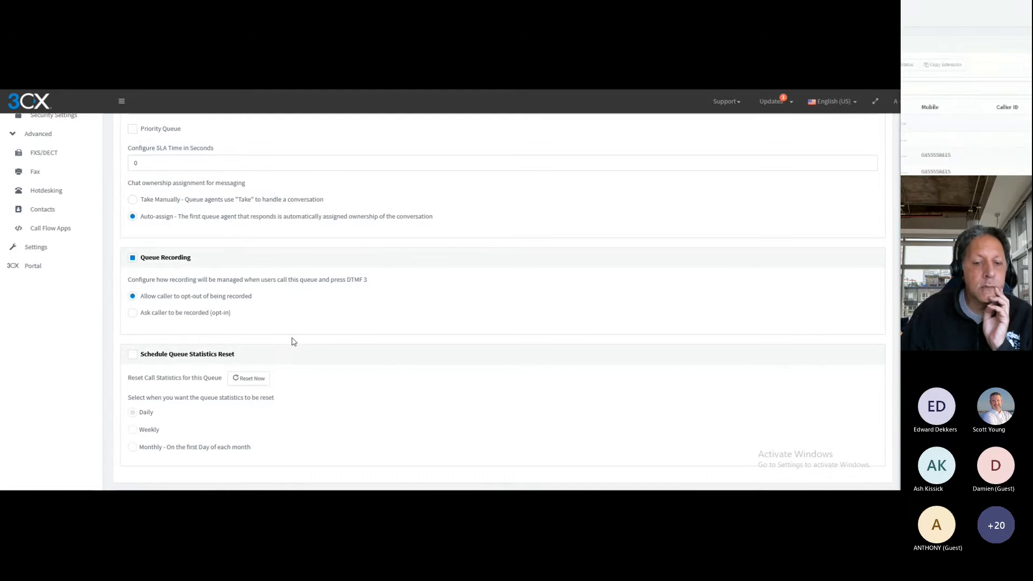
pyautogui.click(132, 345)
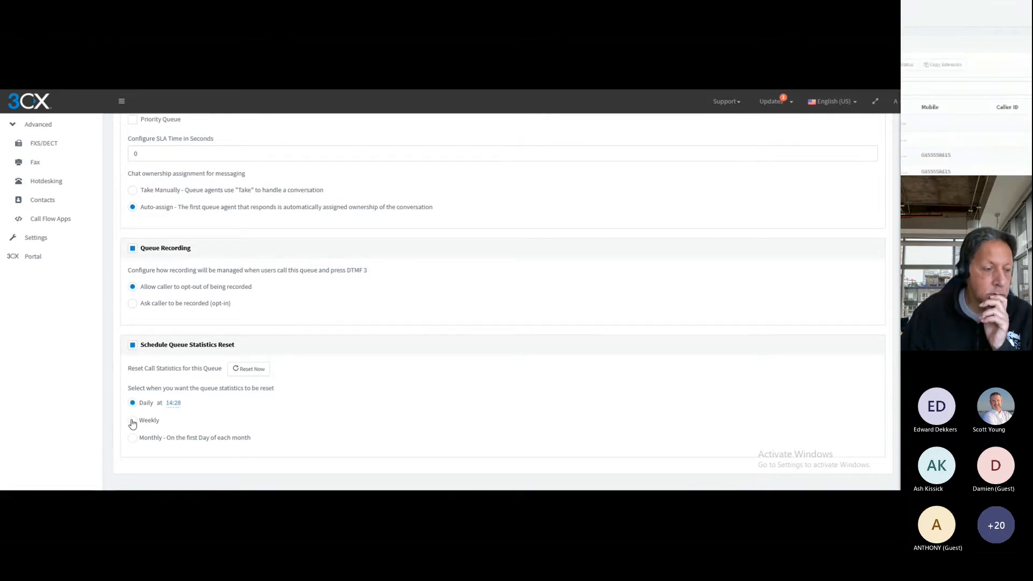
pyautogui.click(174, 404)
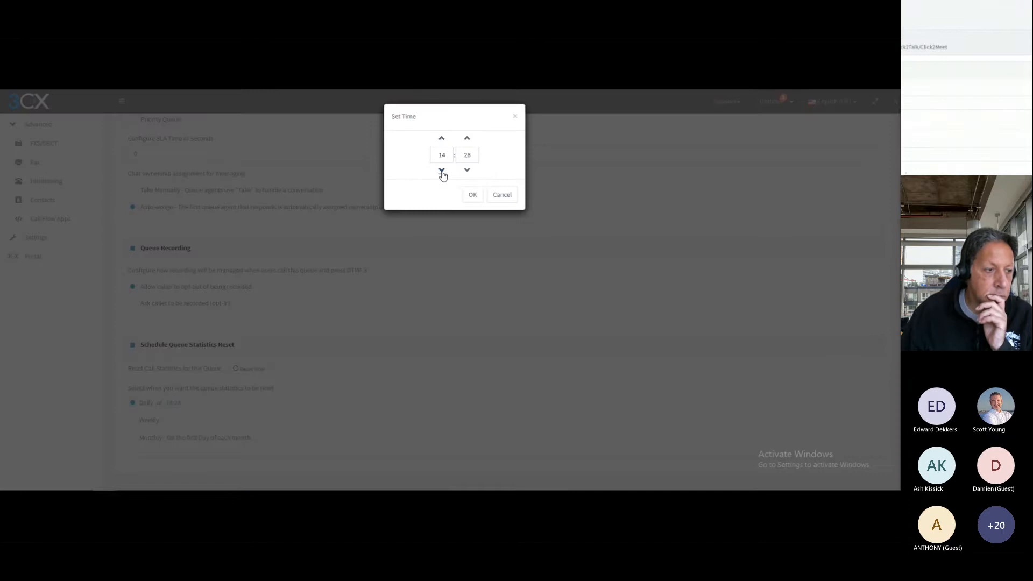
pyautogui.click(441, 172)
pyautogui.click(442, 171)
pyautogui.click(442, 171)
pyautogui.click(442, 172)
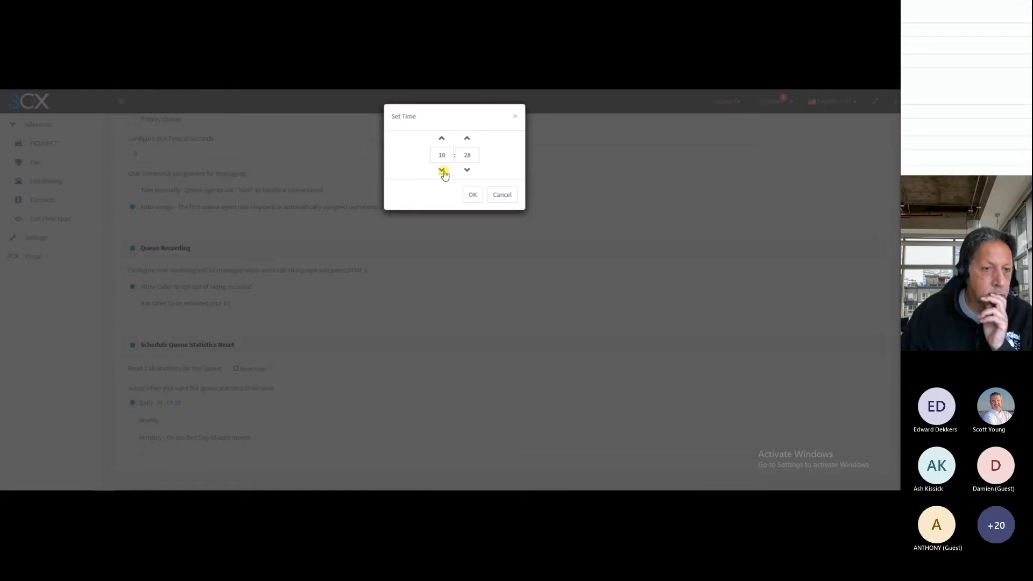
pyautogui.click(442, 171)
pyautogui.click(442, 171)
pyautogui.click(442, 171)
pyautogui.click(442, 171)
pyautogui.click(442, 171)
pyautogui.click(441, 172)
pyautogui.click(442, 171)
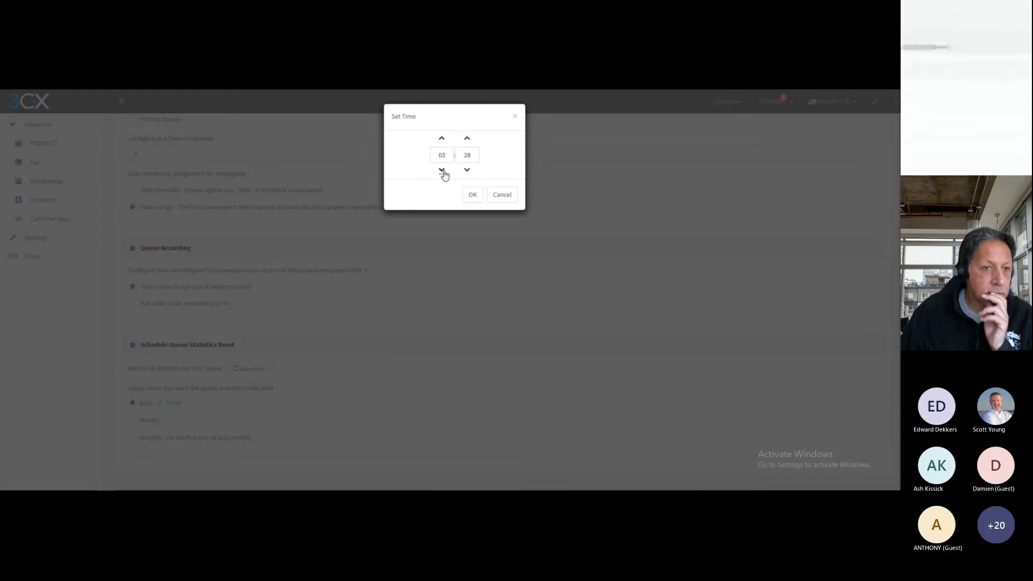
pyautogui.click(468, 171)
pyautogui.click(467, 171)
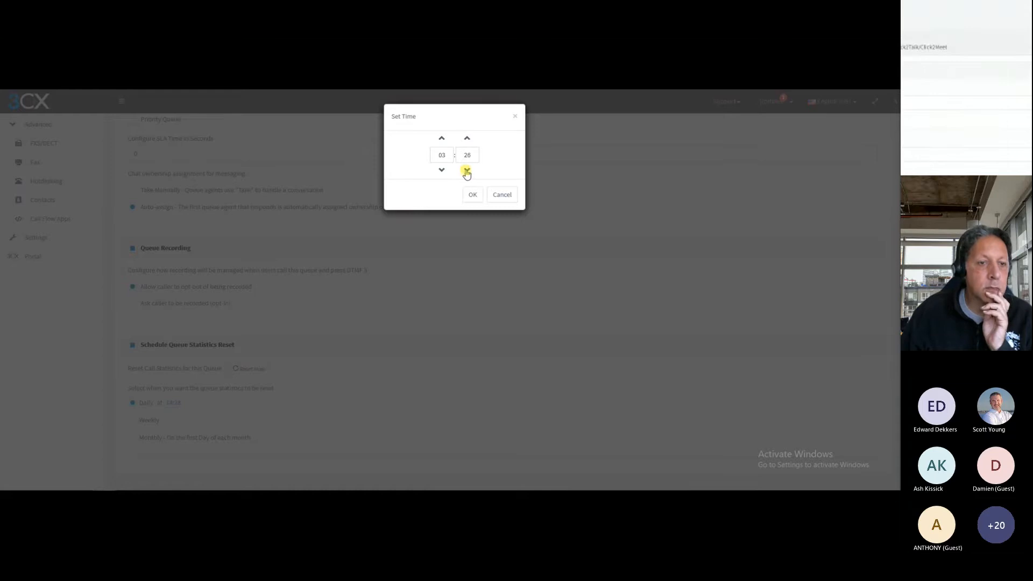
pyautogui.click(467, 171)
pyautogui.click(467, 171)
pyautogui.click(468, 171)
pyautogui.click(467, 171)
pyautogui.click(467, 171)
pyautogui.click(467, 171)
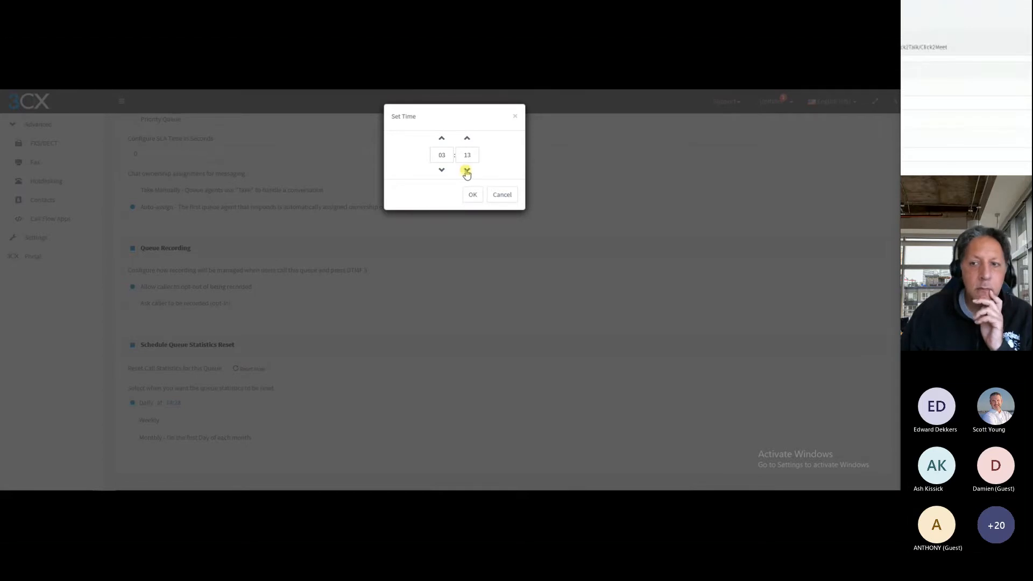
pyautogui.click(467, 171)
pyautogui.click(467, 171)
pyautogui.click(467, 171)
pyautogui.click(467, 171)
pyautogui.click(467, 171)
pyautogui.click(467, 171)
pyautogui.click(467, 172)
pyautogui.click(468, 171)
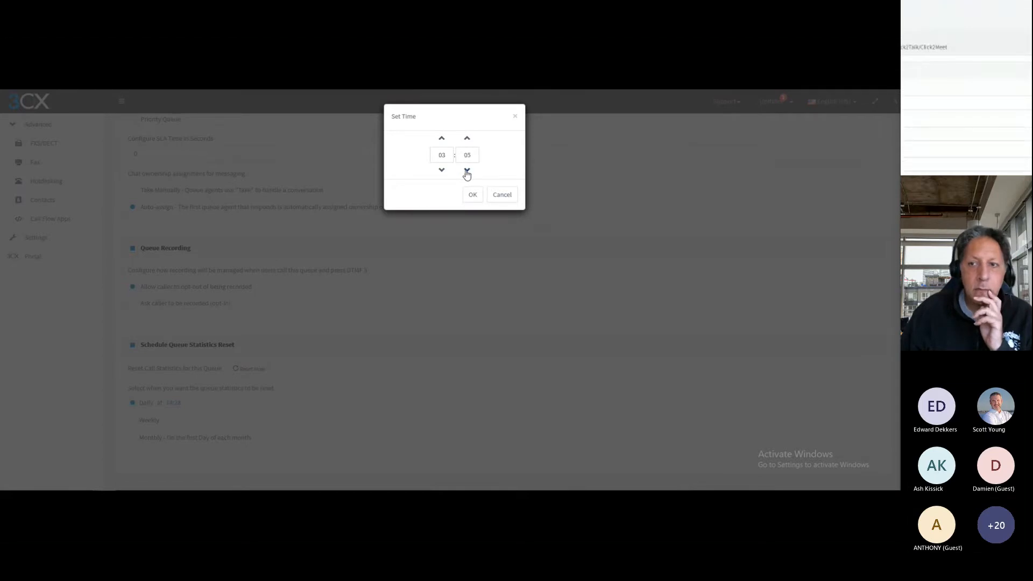
pyautogui.click(467, 171)
pyautogui.click(467, 171)
pyautogui.click(467, 171)
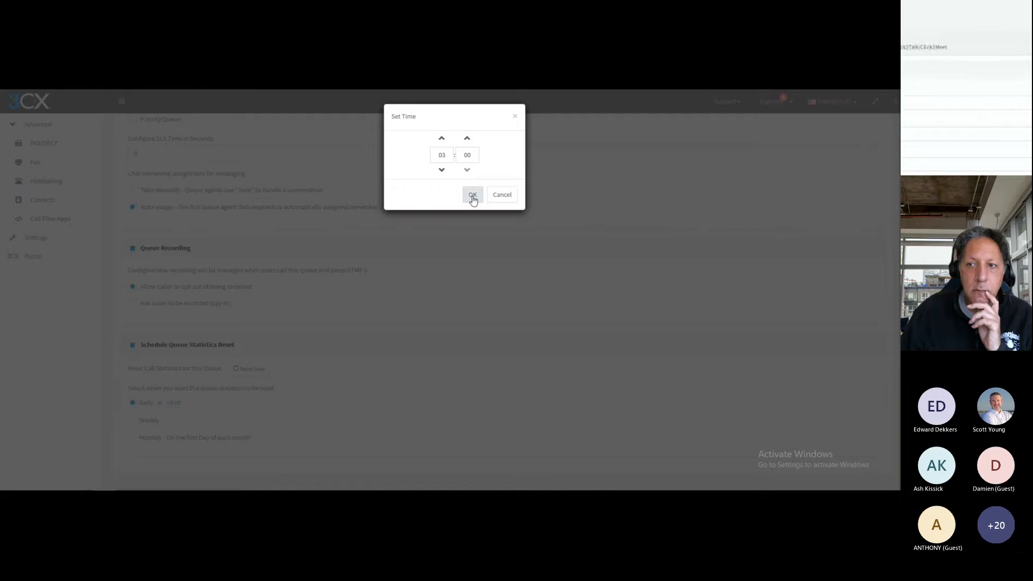
pyautogui.click(472, 195)
# Check the queue's email notification options and save the new Sales call queue
pyautogui.scroll(6, 401, 382)
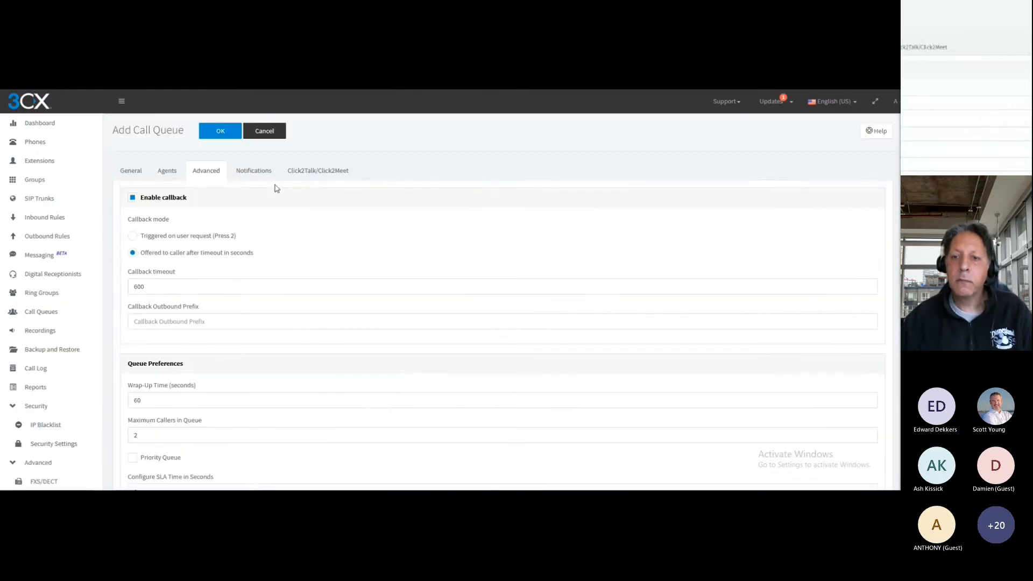
pyautogui.click(252, 171)
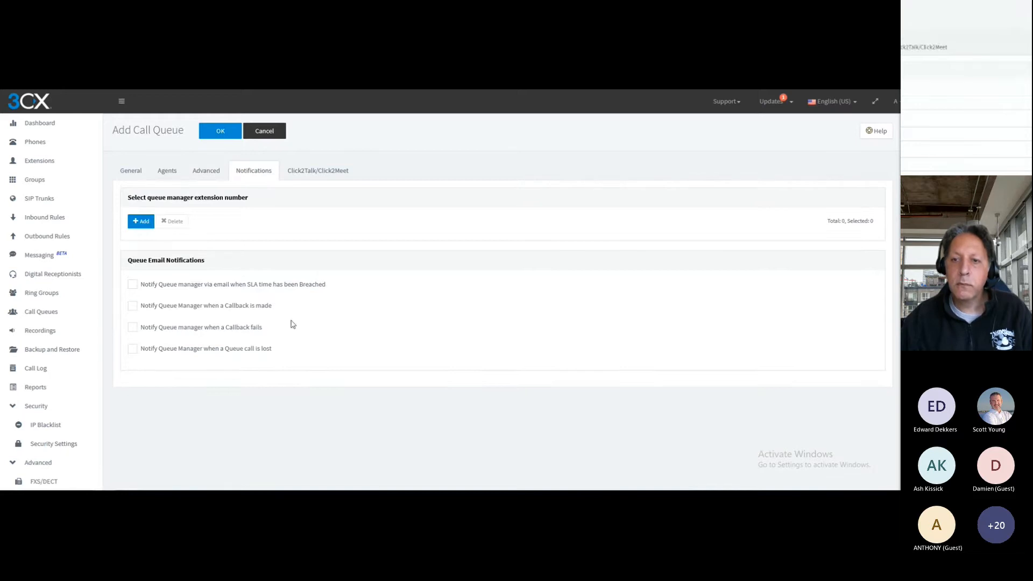
pyautogui.click(219, 132)
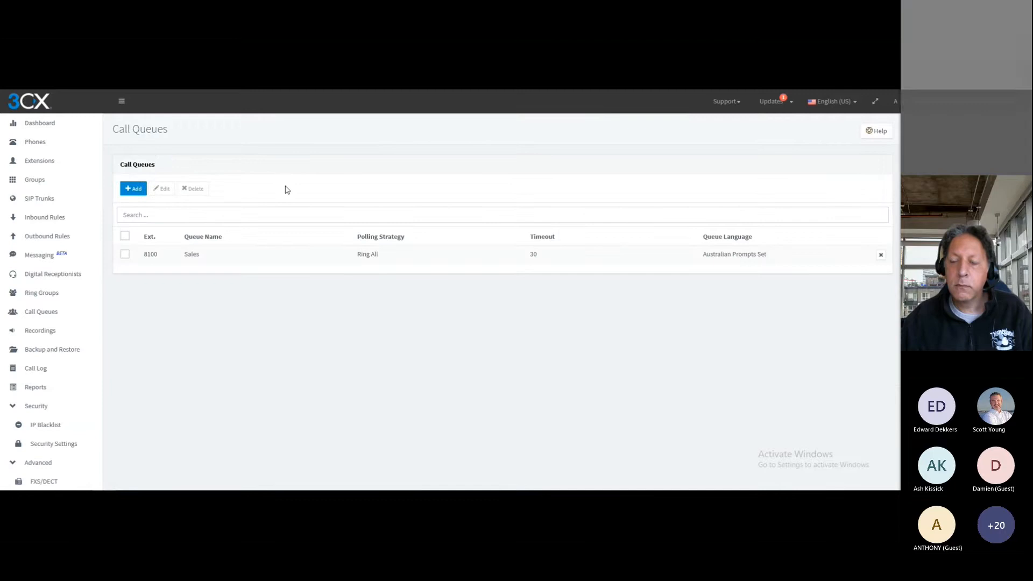
# Add another call queue named Tech with extension 8101
pyautogui.click(135, 190)
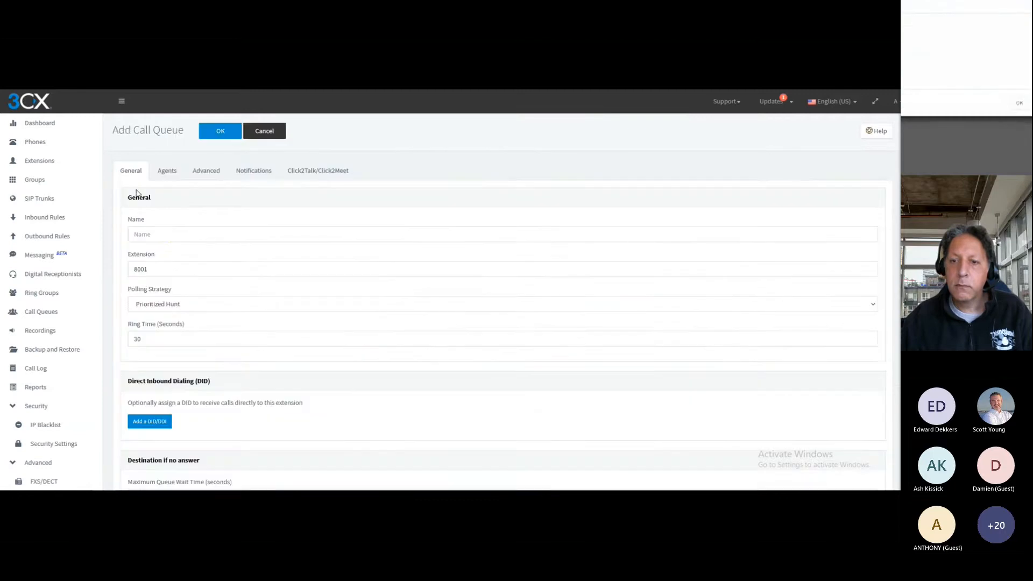
pyautogui.click(172, 234)
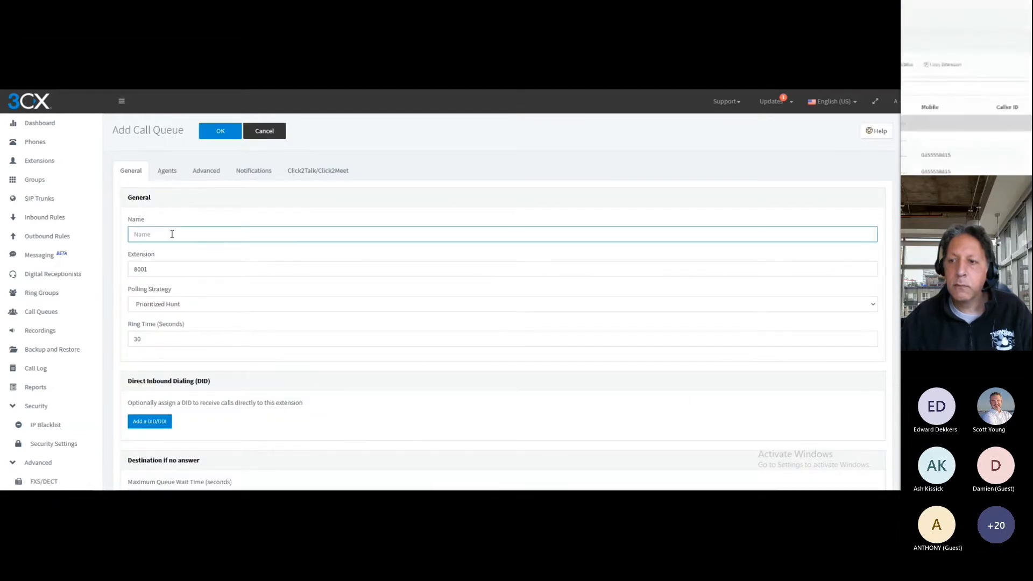
pyautogui.write('Tech')
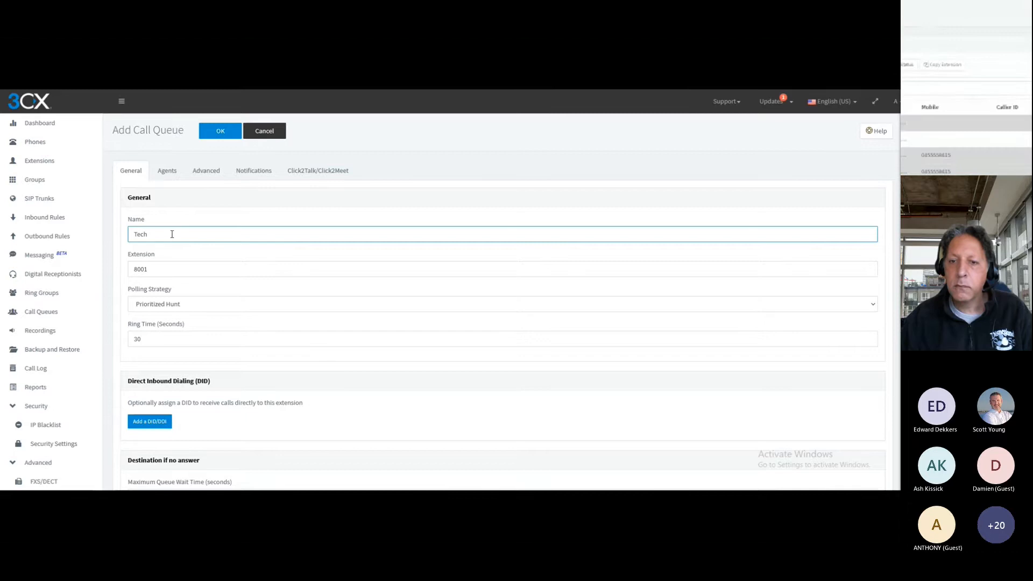
pyautogui.click(161, 270)
pyautogui.press('BackSpace')
pyautogui.press('BackSpace')
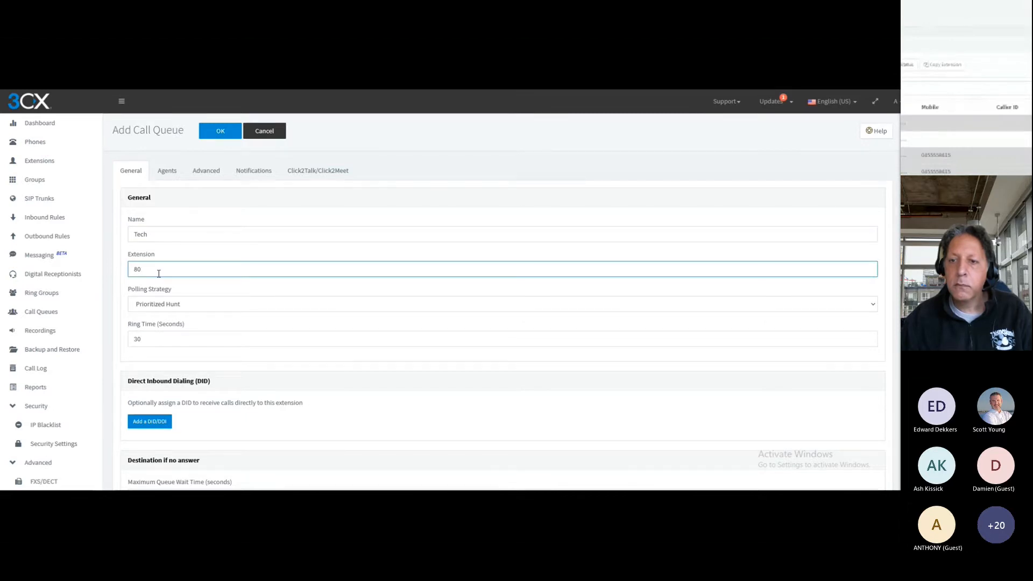
pyautogui.press('BackSpace')
pyautogui.write('101')
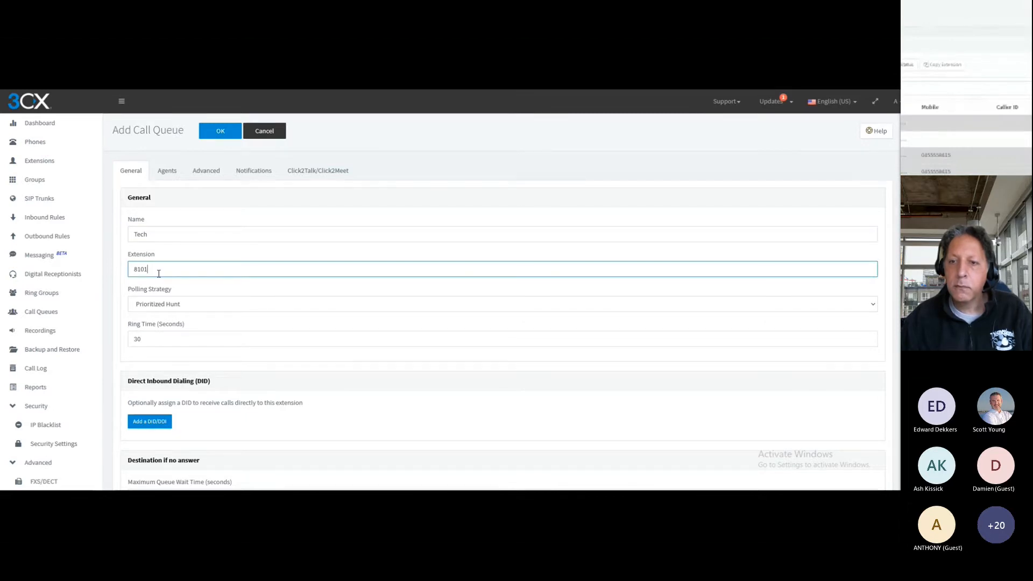
# Set the Tech queue's polling strategy to Ring All
pyautogui.click(163, 305)
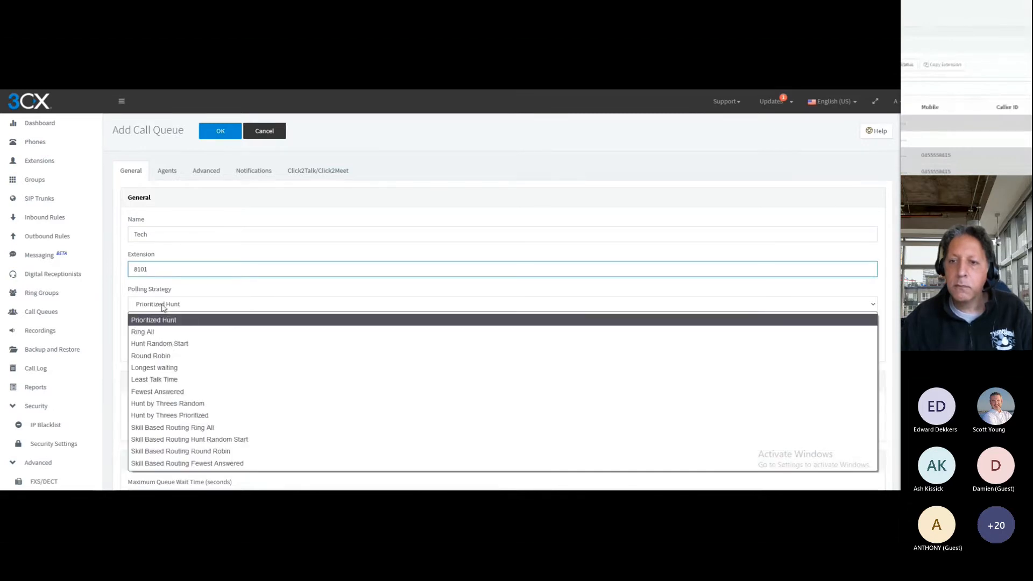
pyautogui.click(170, 333)
pyautogui.doubleClick(165, 338)
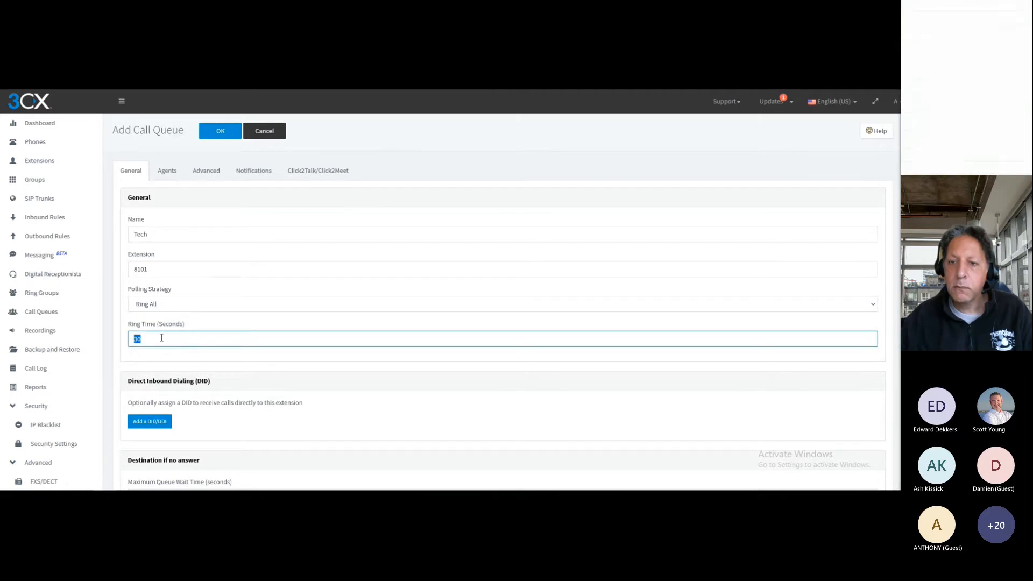
# Set the maximum queue wait time to 600 seconds and send unanswered calls to the voicemail box of extension 1000
pyautogui.scroll(-3, 173, 335)
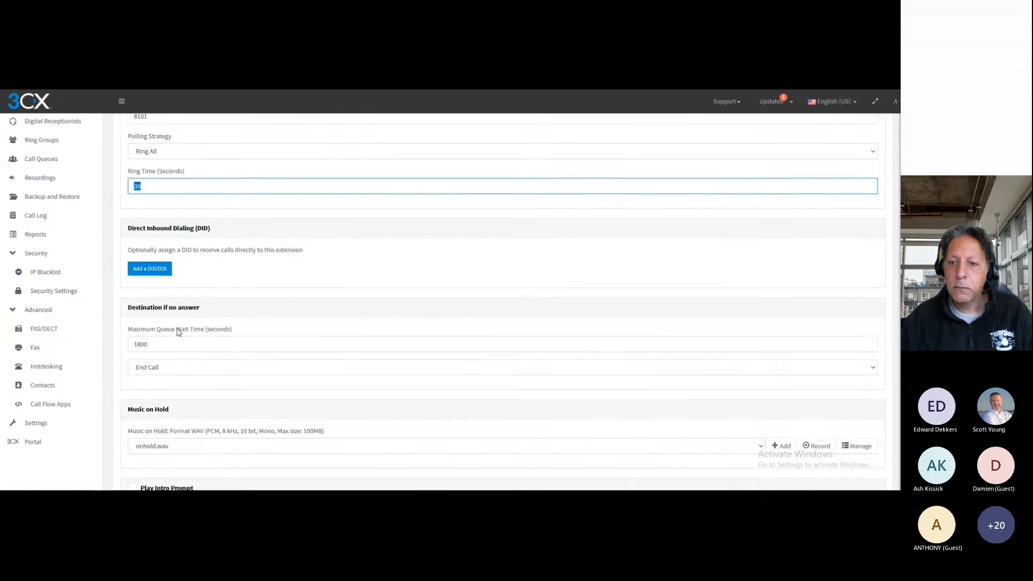
pyautogui.scroll(-2, 179, 332)
pyautogui.doubleClick(177, 242)
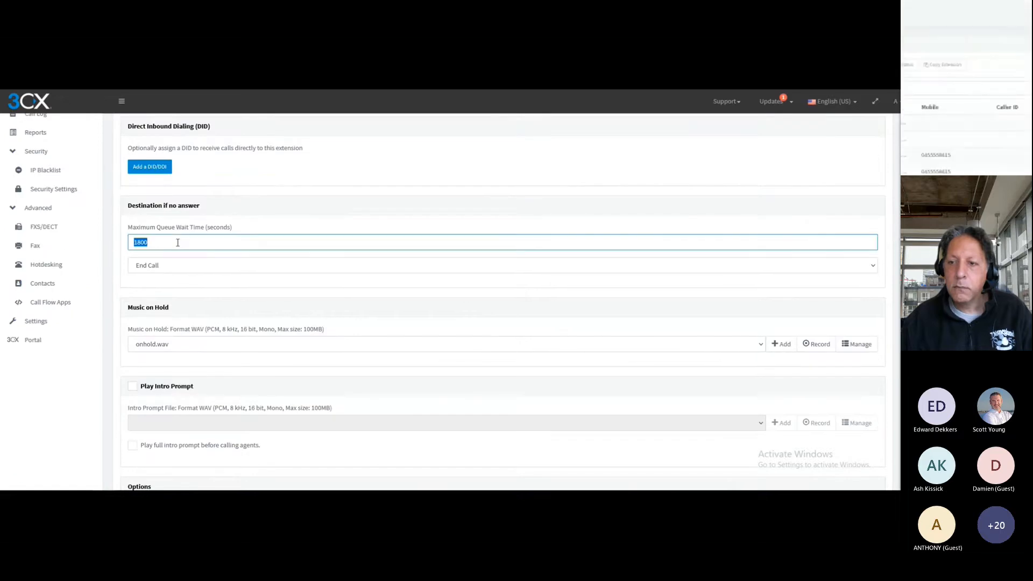
pyautogui.write('600')
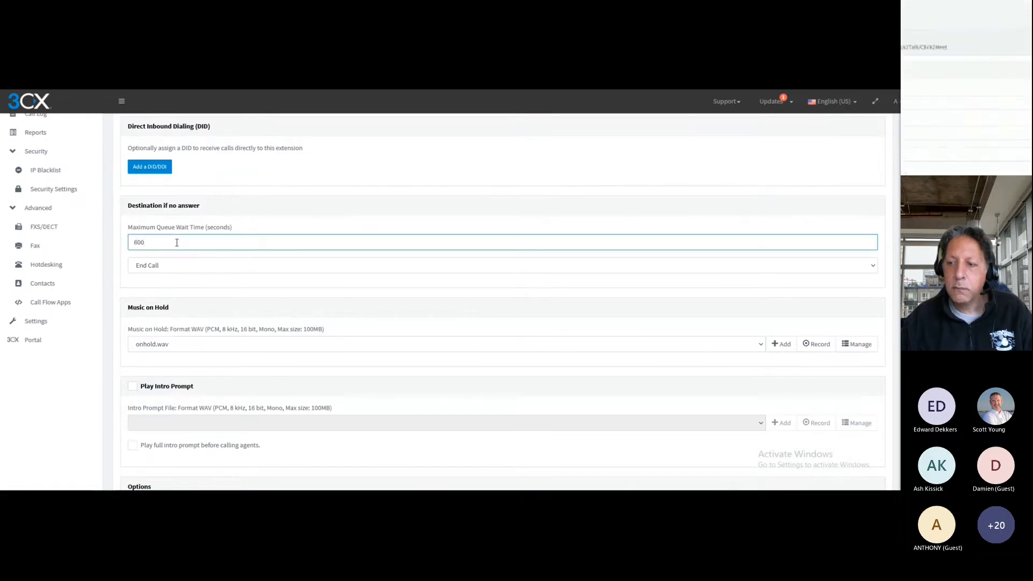
pyautogui.click(184, 266)
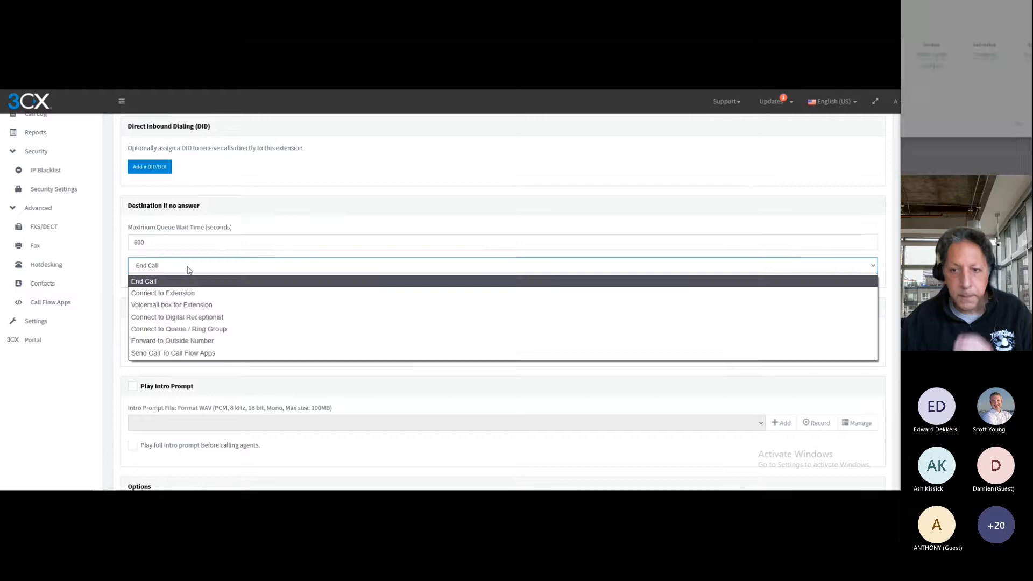
pyautogui.click(213, 304)
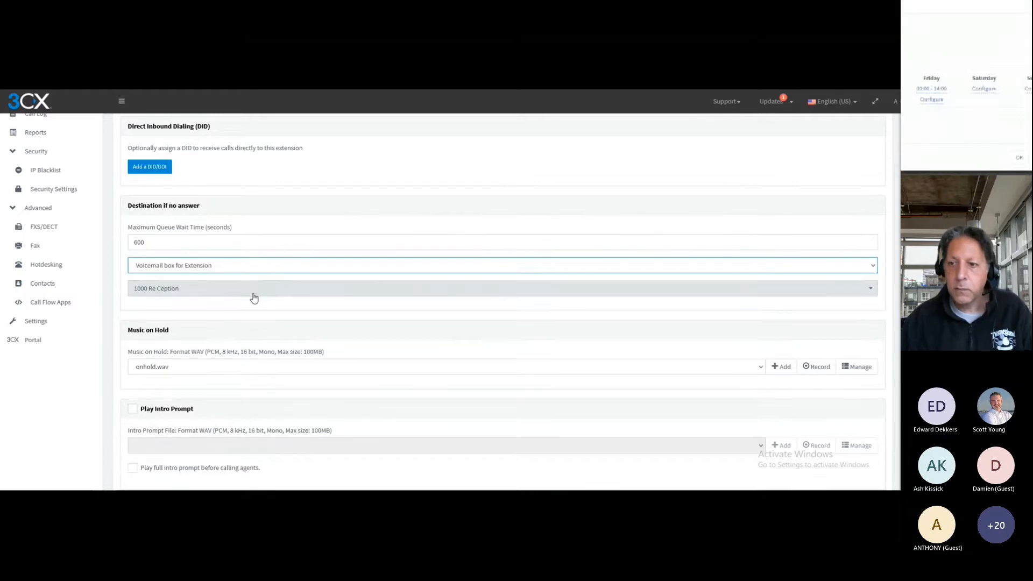
# Upload the WAV file "Habanera (by Bizet) - Bizet" as the Tech queue's music on hold
pyautogui.scroll(-1, 256, 296)
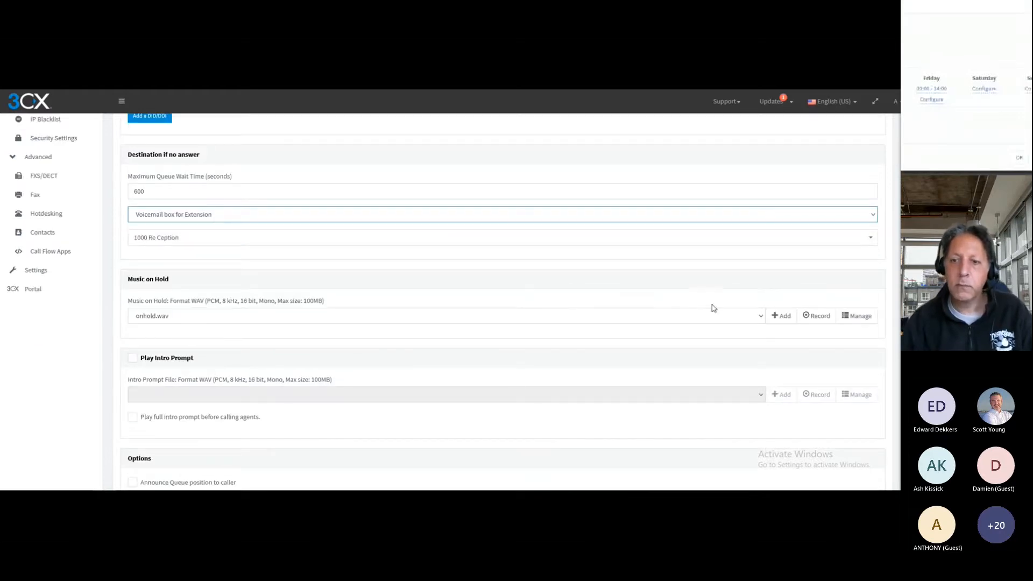
pyautogui.click(761, 317)
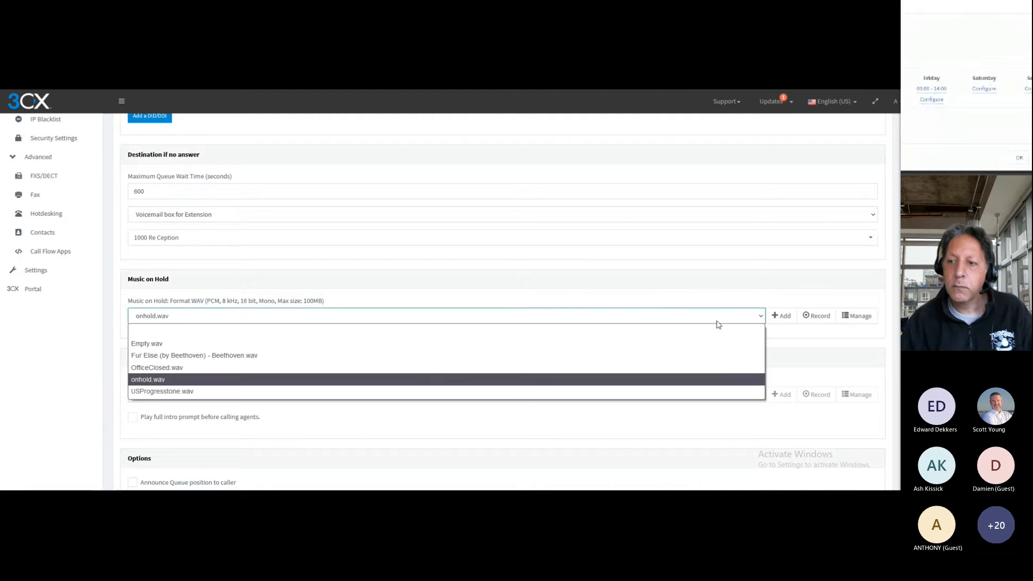
pyautogui.click(781, 316)
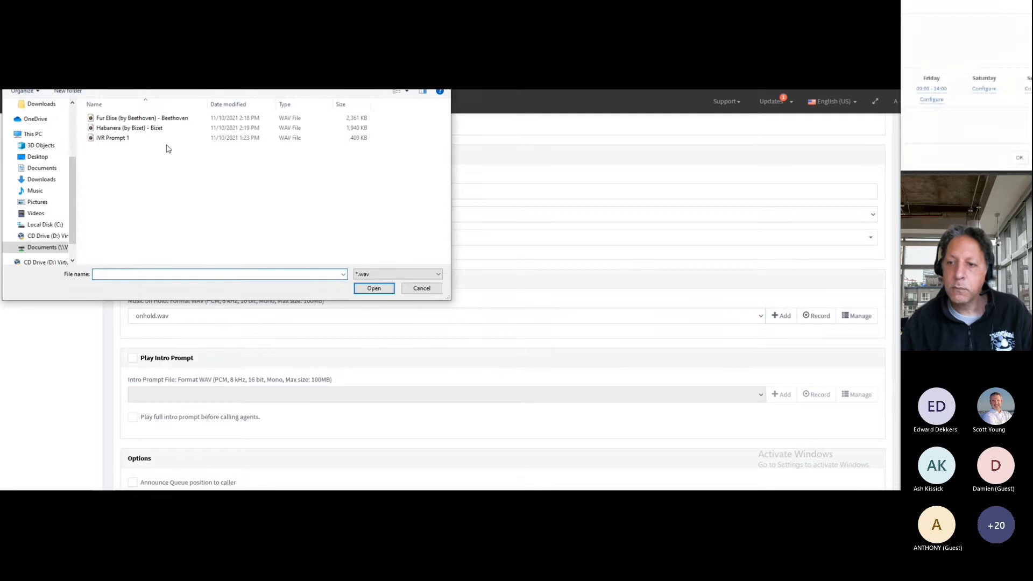
pyautogui.doubleClick(147, 132)
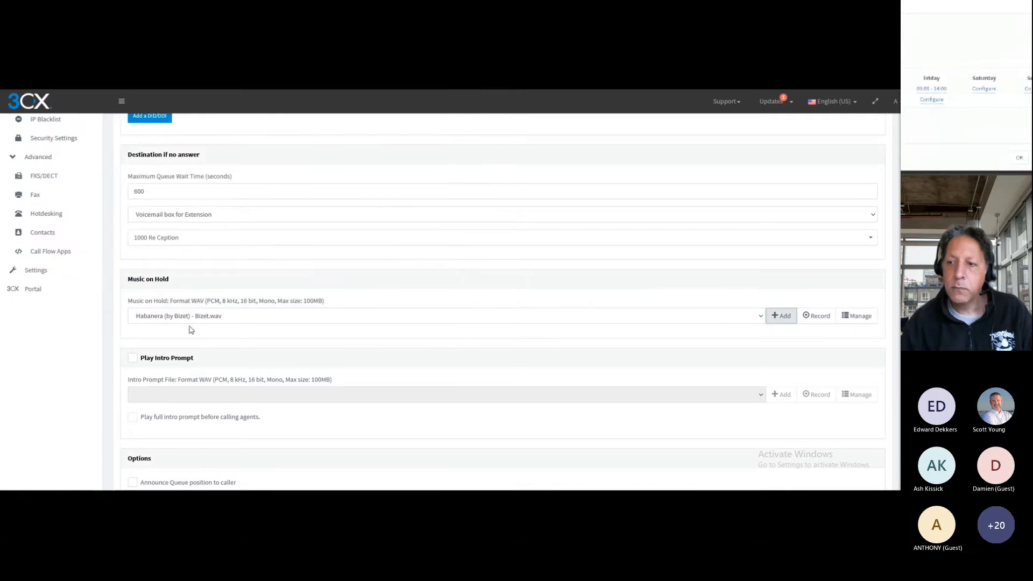
# Enable announcing the queue position to callers of the Tech queue and set the announcement interval to 40 seconds
pyautogui.scroll(-2, 114, 352)
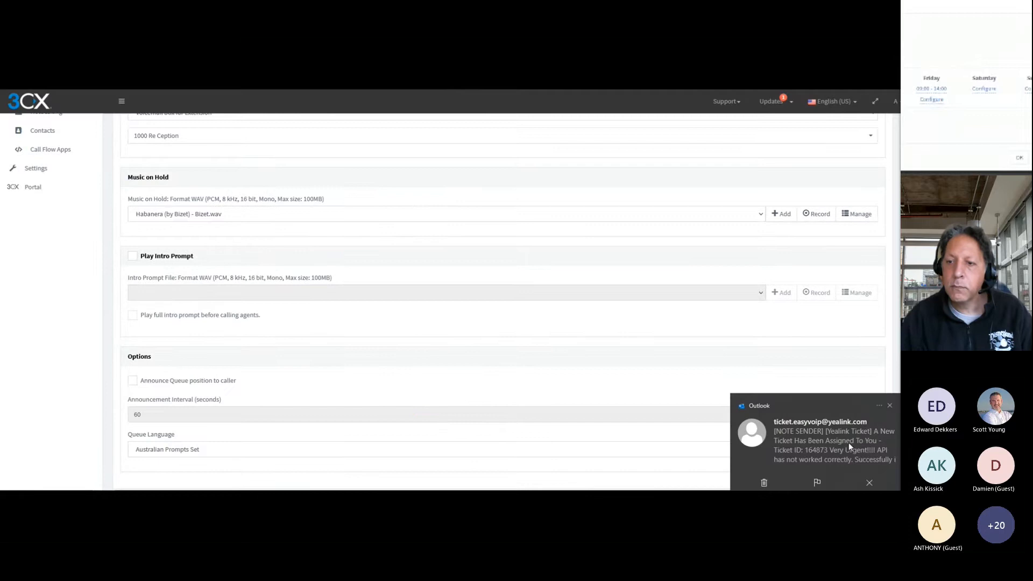
pyautogui.click(890, 406)
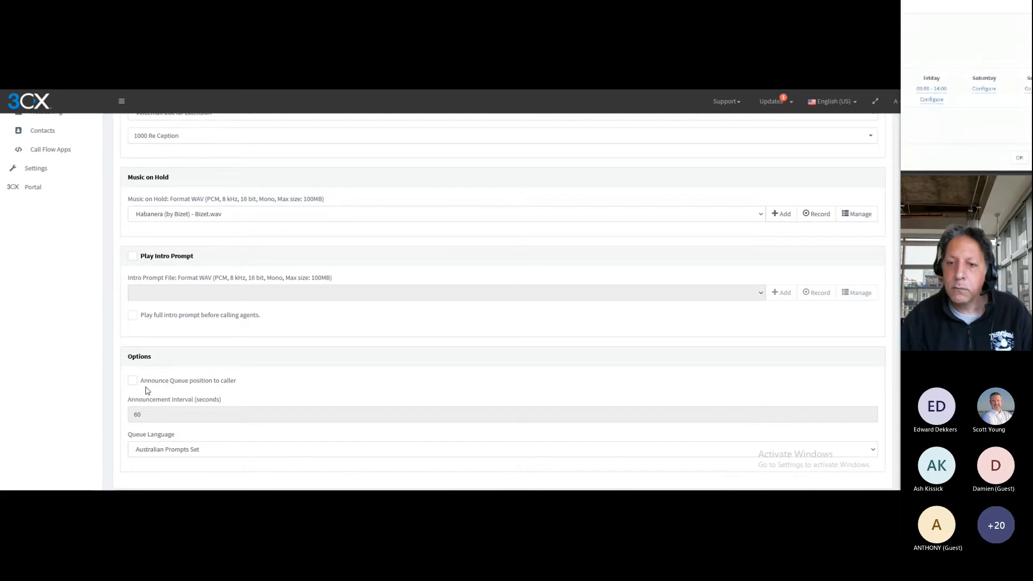
pyautogui.click(133, 380)
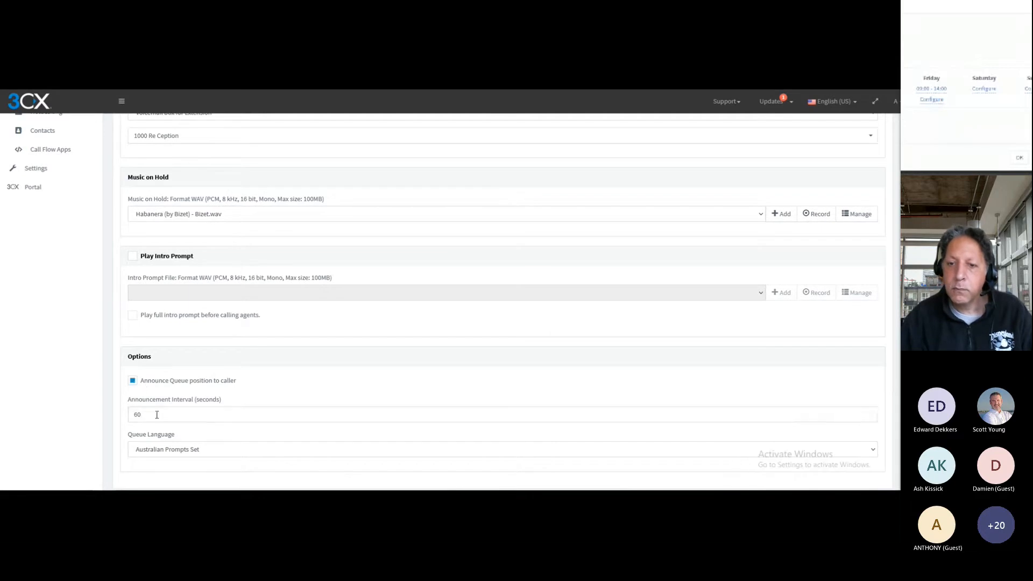
pyautogui.doubleClick(154, 414)
pyautogui.write('40')
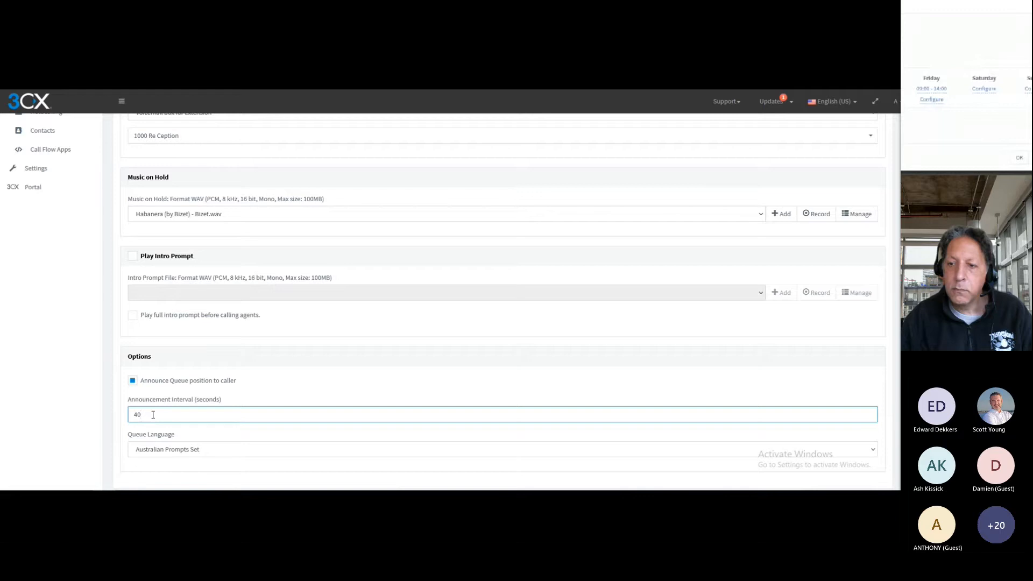
# Add extensions 1004 (Tech One) and 1005 (Tech Two) as agents of the Tech queue
pyautogui.click(154, 355)
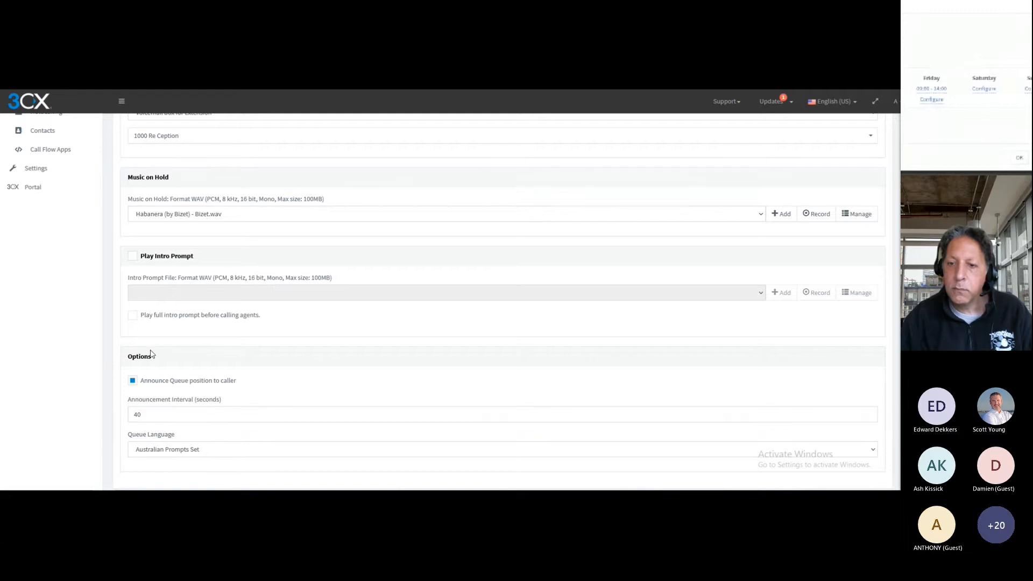
pyautogui.scroll(5, 161, 323)
pyautogui.scroll(3, 168, 303)
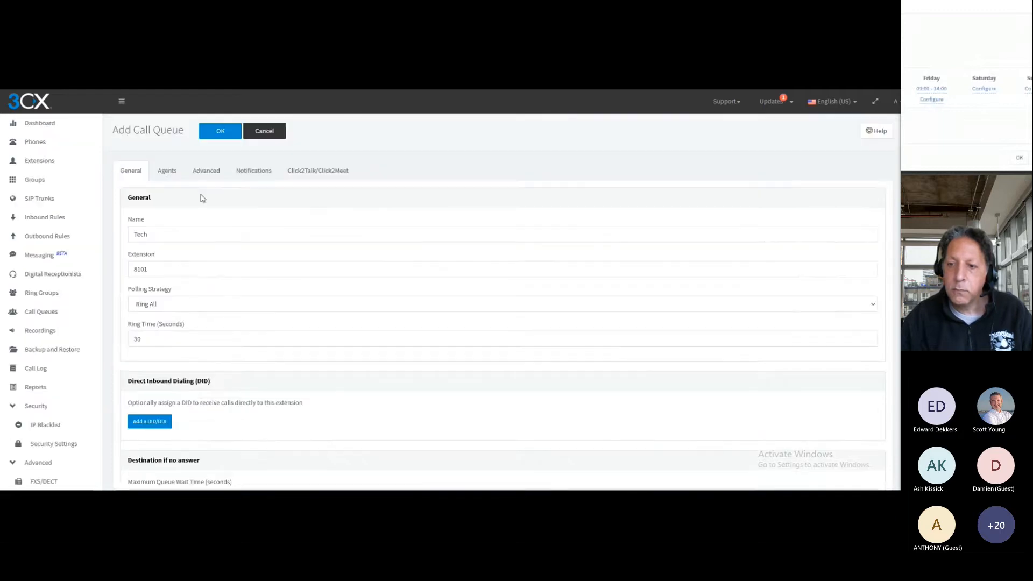
pyautogui.click(175, 171)
pyautogui.click(141, 233)
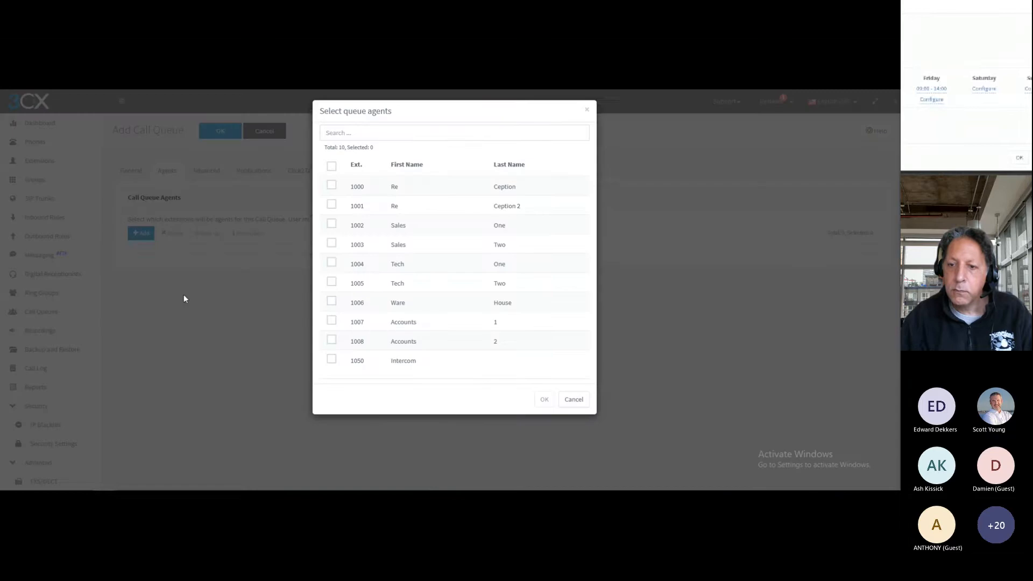
pyautogui.click(331, 267)
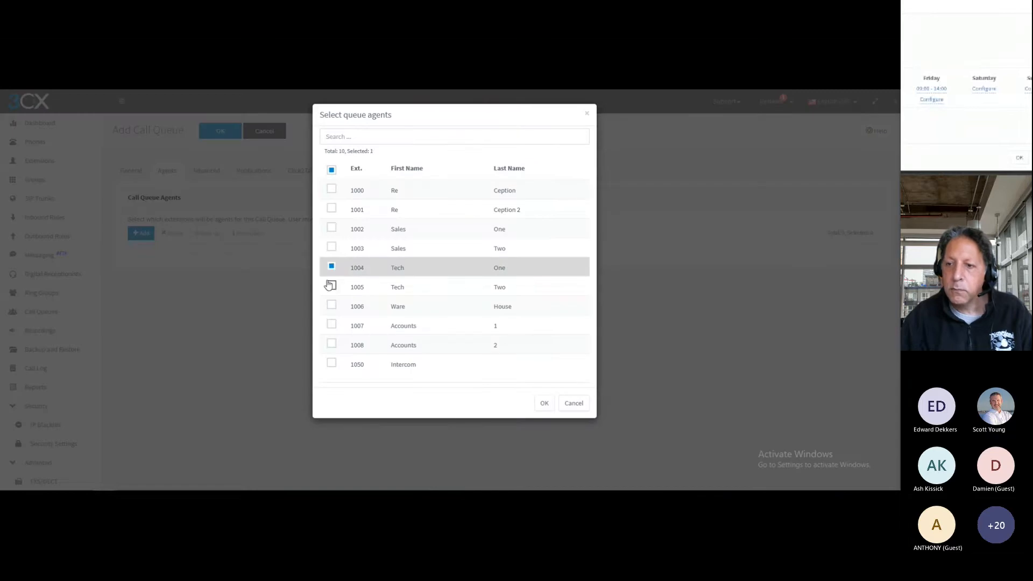
pyautogui.click(331, 286)
pyautogui.click(543, 403)
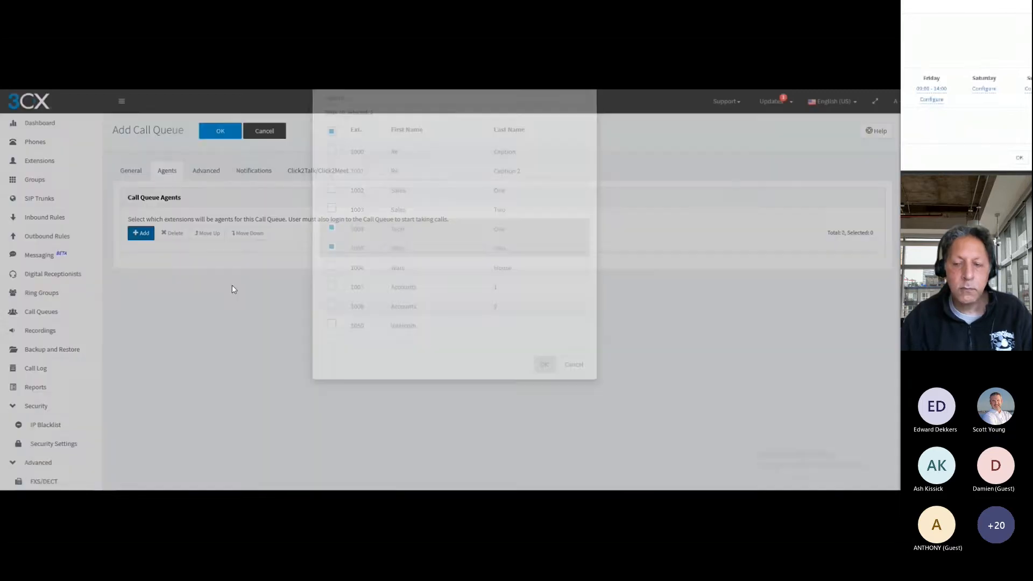
# Enable callback for the Tech queue, triggered on user request (Press 2)
pyautogui.click(203, 171)
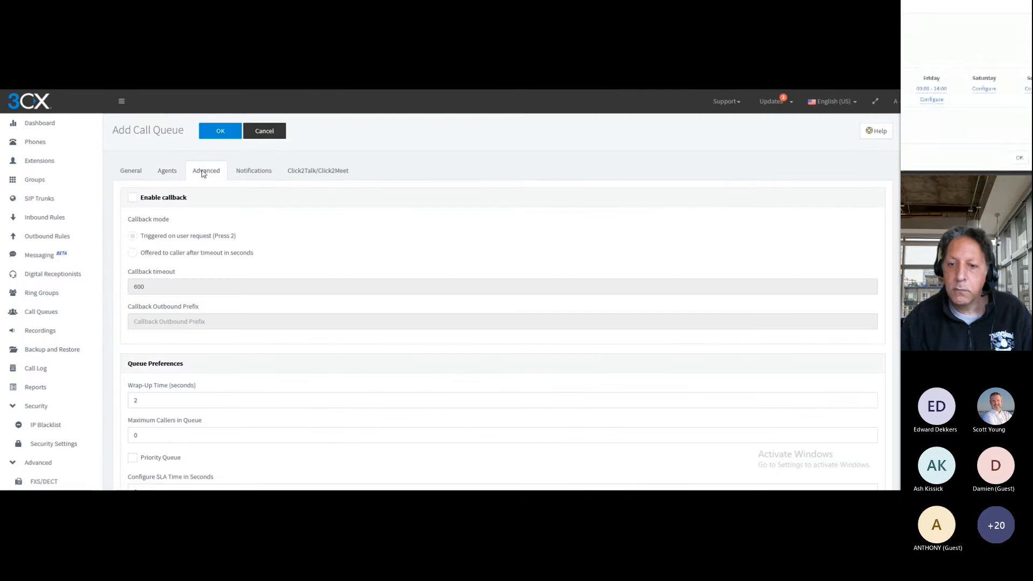
pyautogui.click(132, 198)
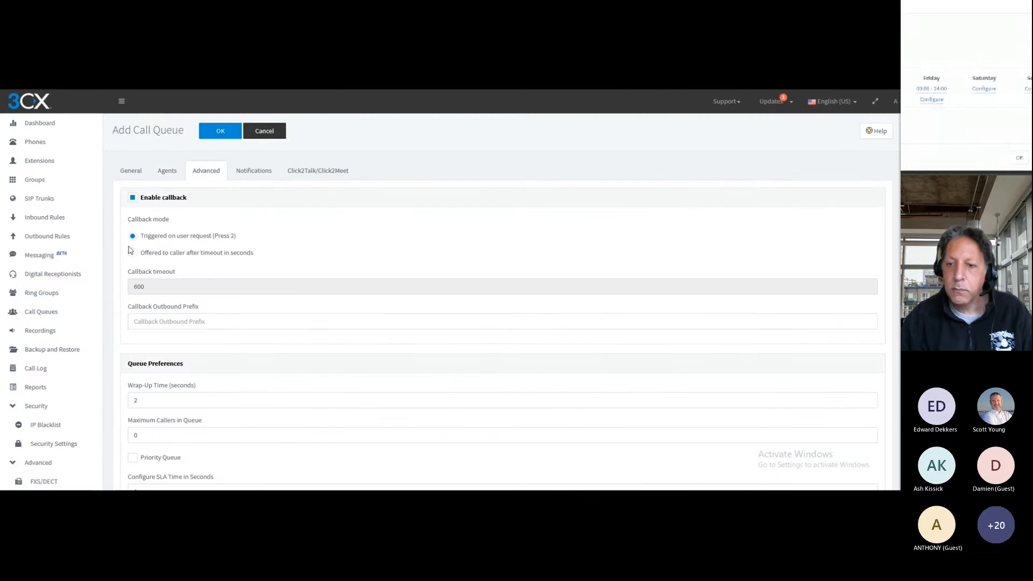
pyautogui.click(133, 254)
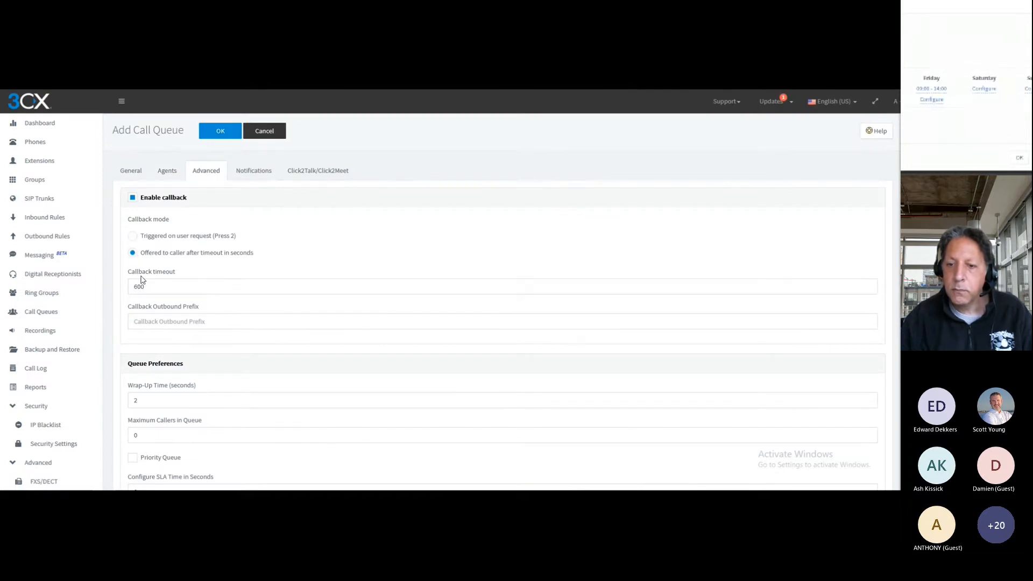
pyautogui.doubleClick(150, 287)
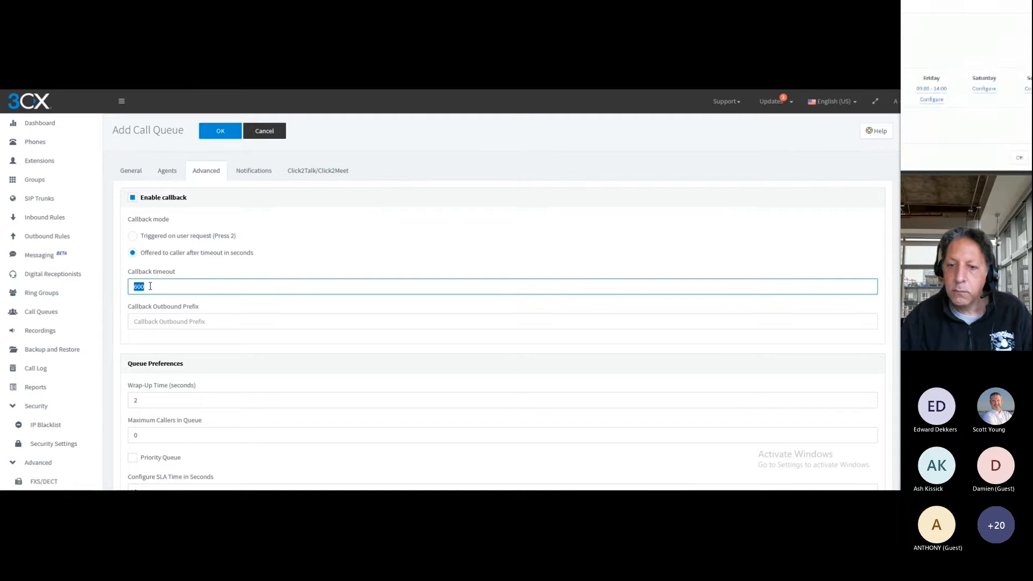
pyautogui.click(133, 237)
# Set the Tech queue's wrap-up time to 60 seconds and the maximum callers in queue to 3
pyautogui.scroll(-2, 272, 256)
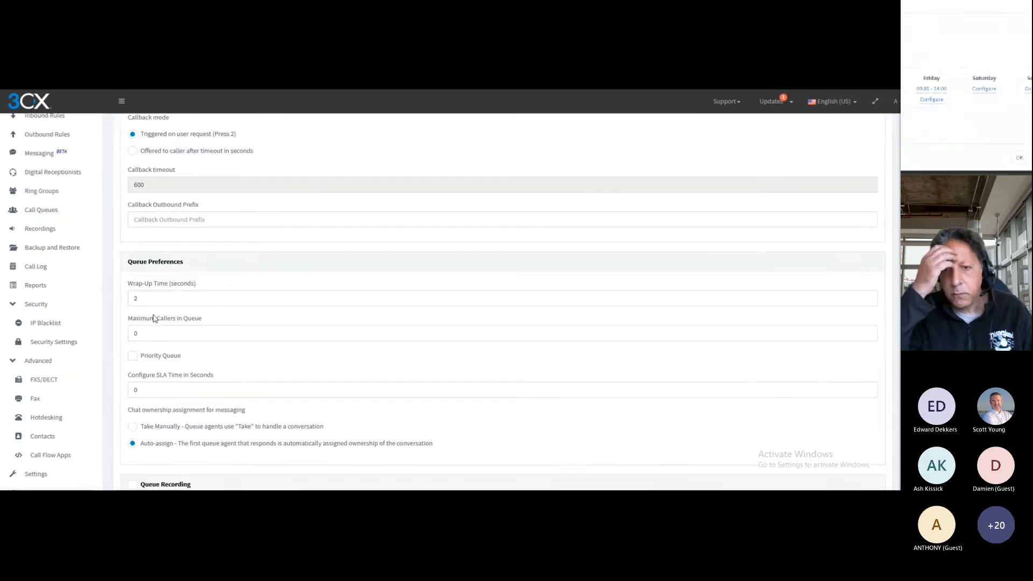
pyautogui.click(153, 306)
pyautogui.doubleClick(153, 306)
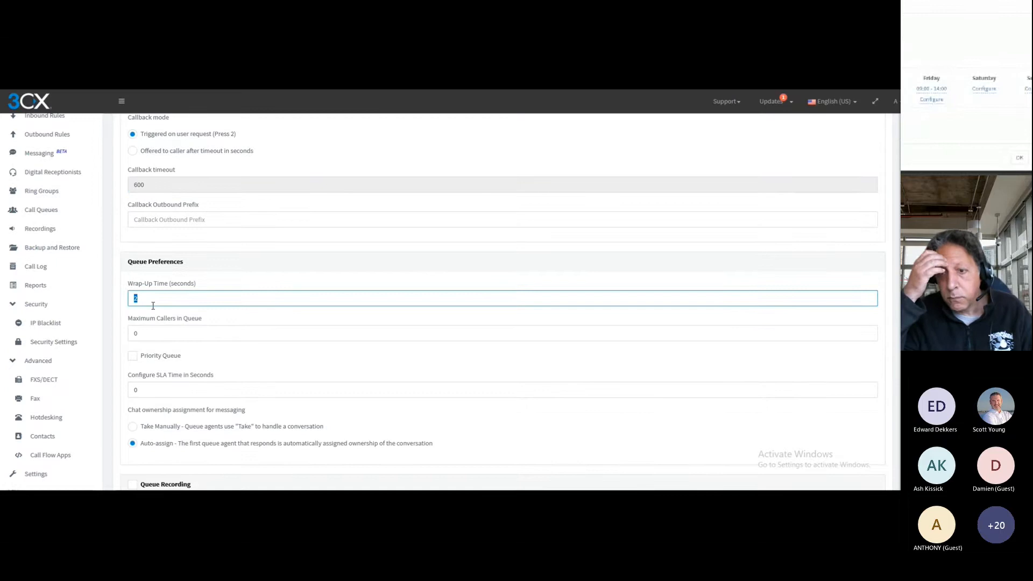
pyautogui.write('60')
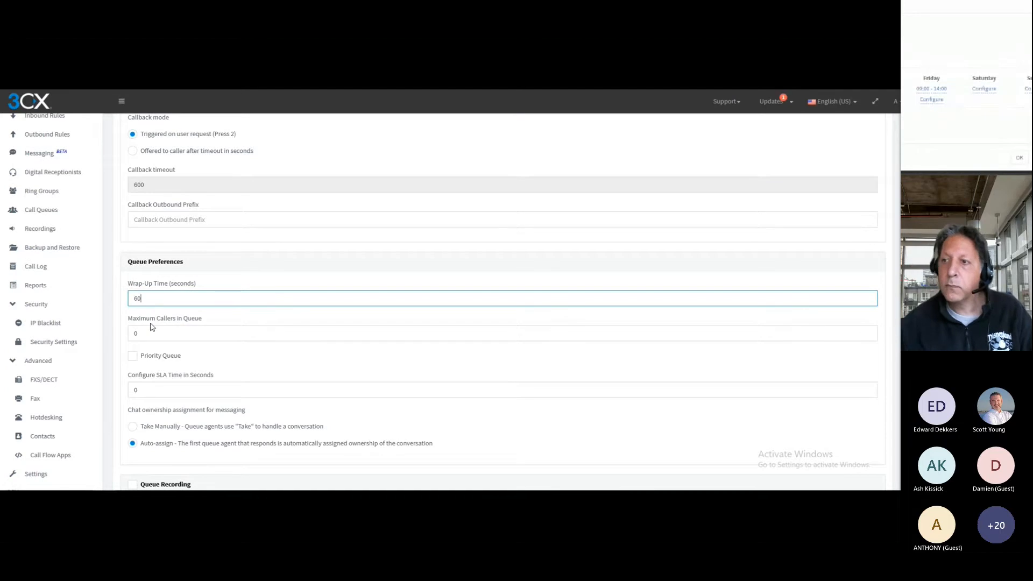
pyautogui.doubleClick(148, 332)
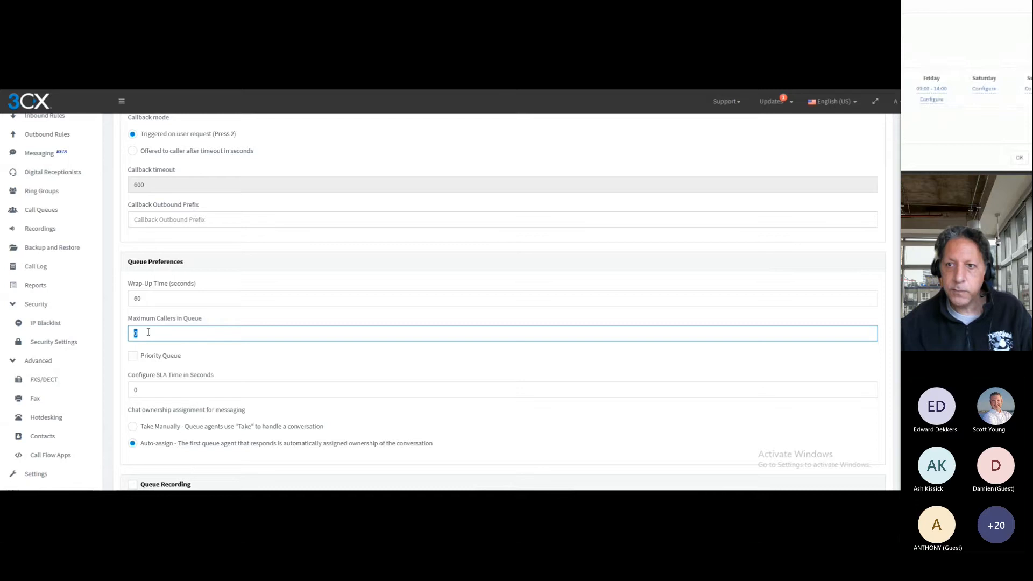
pyautogui.write('3')
pyautogui.click(135, 347)
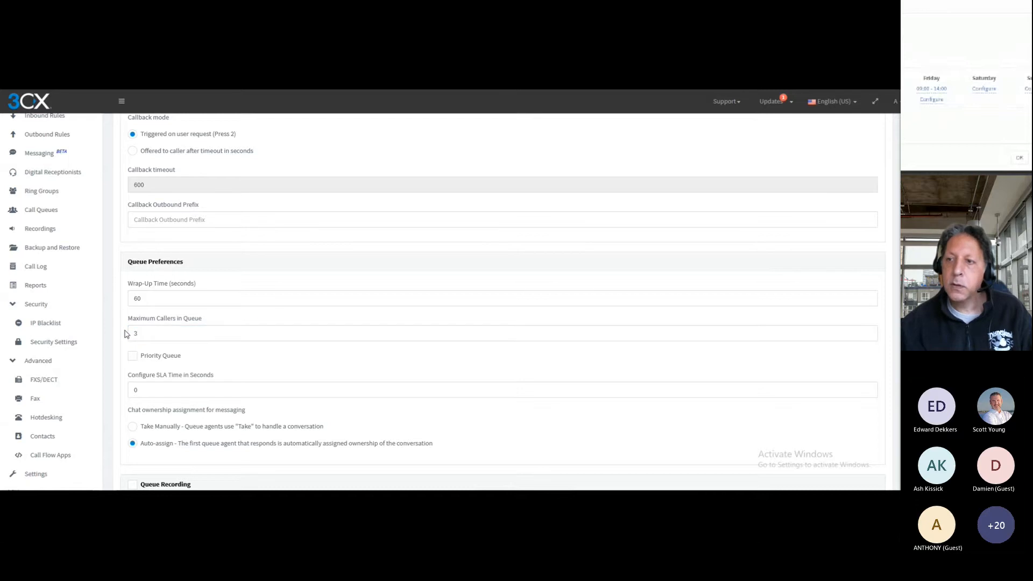
# Enable queue recording that allows callers to opt out, and turn on a daily scheduled reset of the queue statistics
pyautogui.scroll(-2, 134, 323)
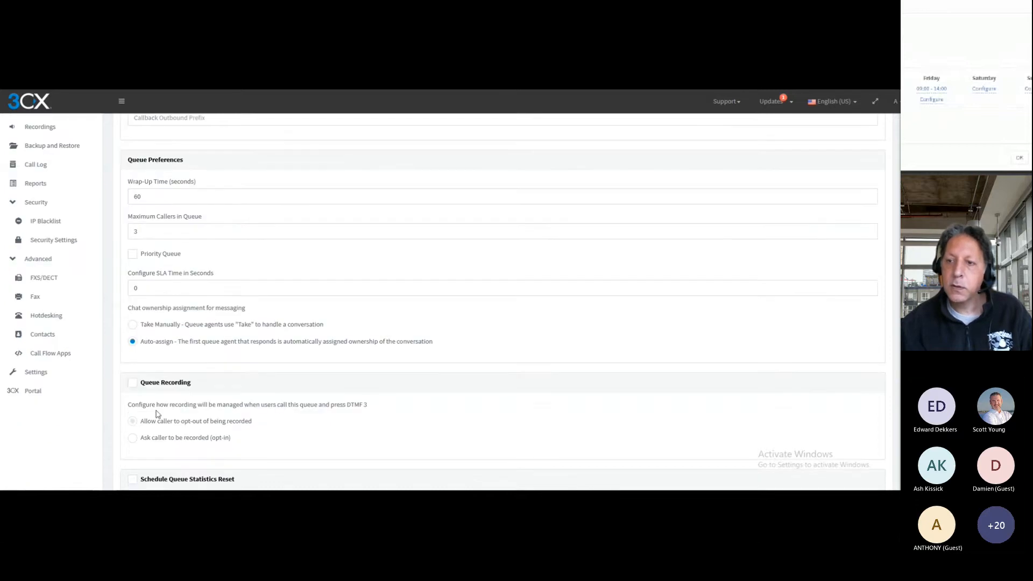
pyautogui.click(135, 385)
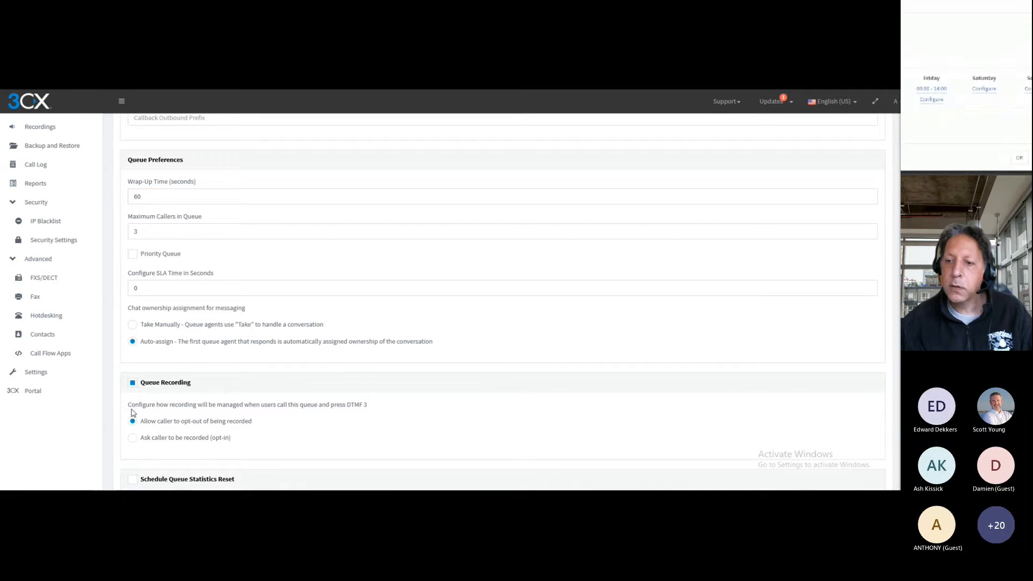
pyautogui.scroll(-3, 136, 387)
pyautogui.click(135, 345)
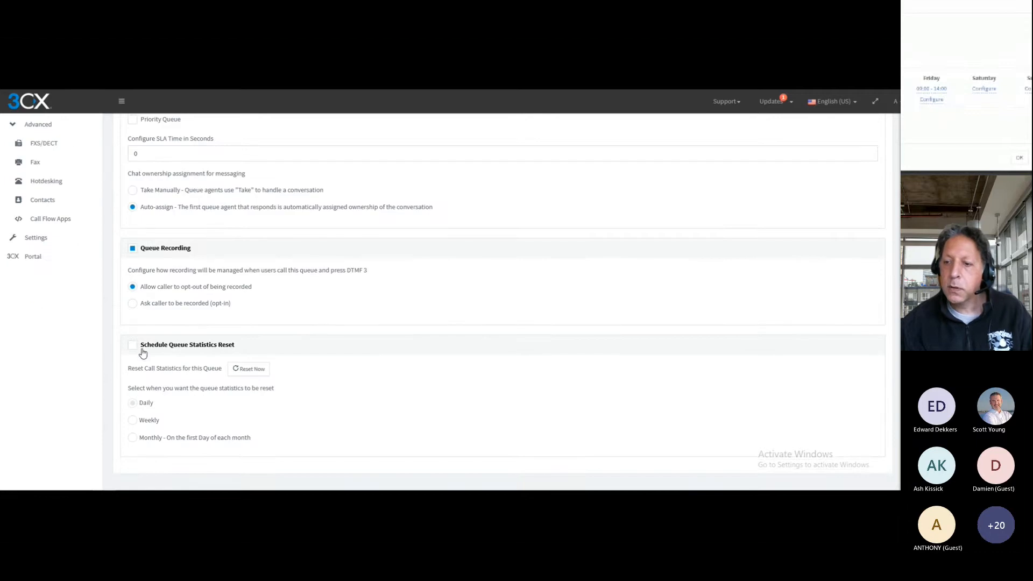
pyautogui.click(145, 403)
# Set the daily queue statistics reset time to 04:00 and save the Tech call queue
pyautogui.click(172, 404)
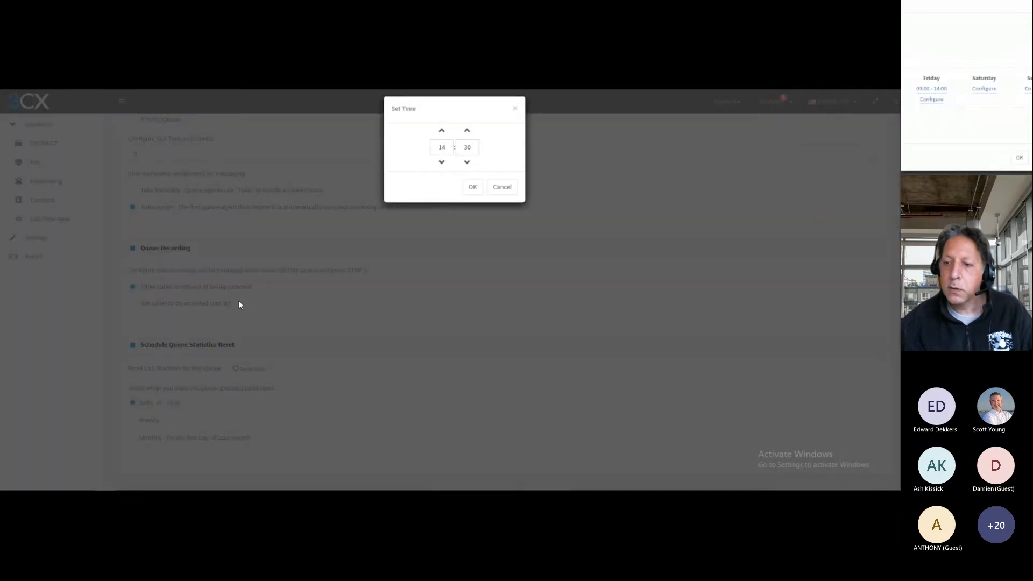
pyautogui.doubleClick(434, 155)
pyautogui.write('04')
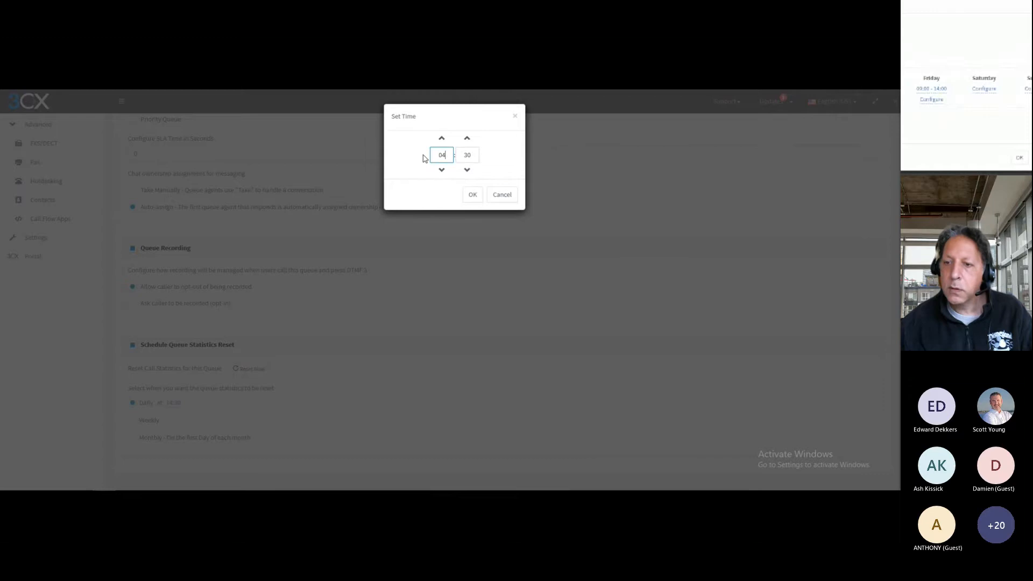
pyautogui.click(475, 155)
pyautogui.doubleClick(474, 155)
pyautogui.write('00')
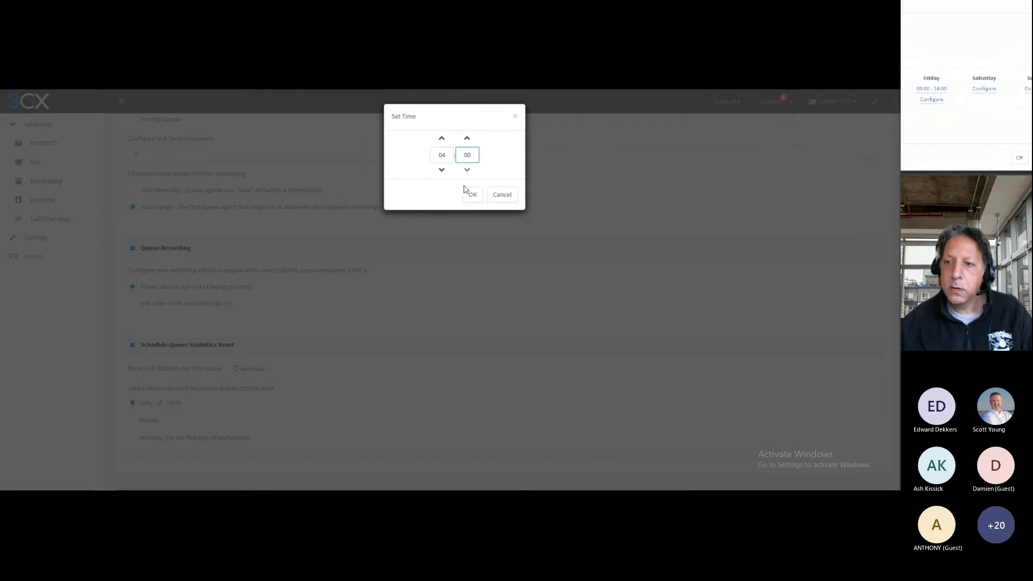
pyautogui.click(468, 192)
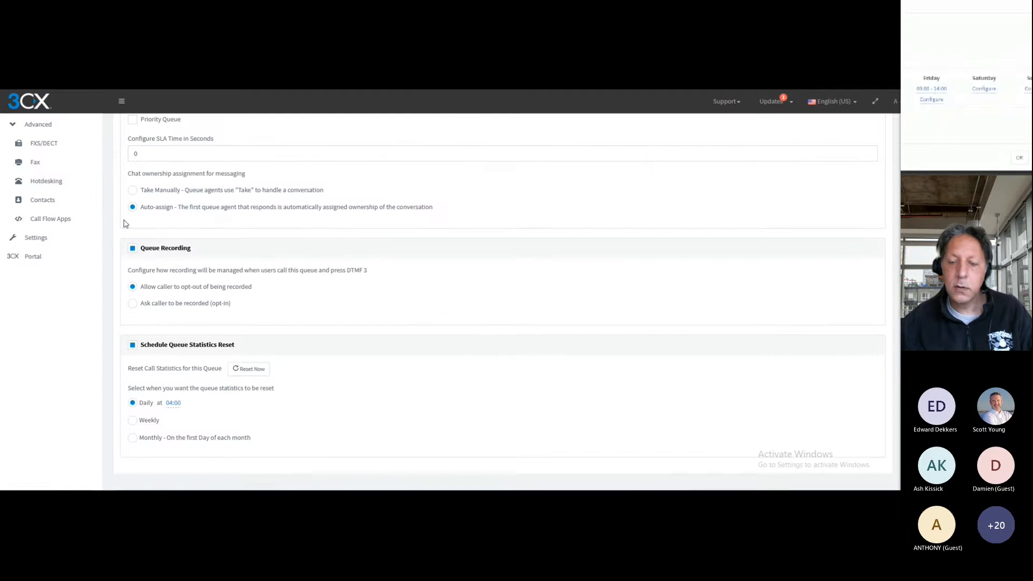
pyautogui.scroll(6, 120, 224)
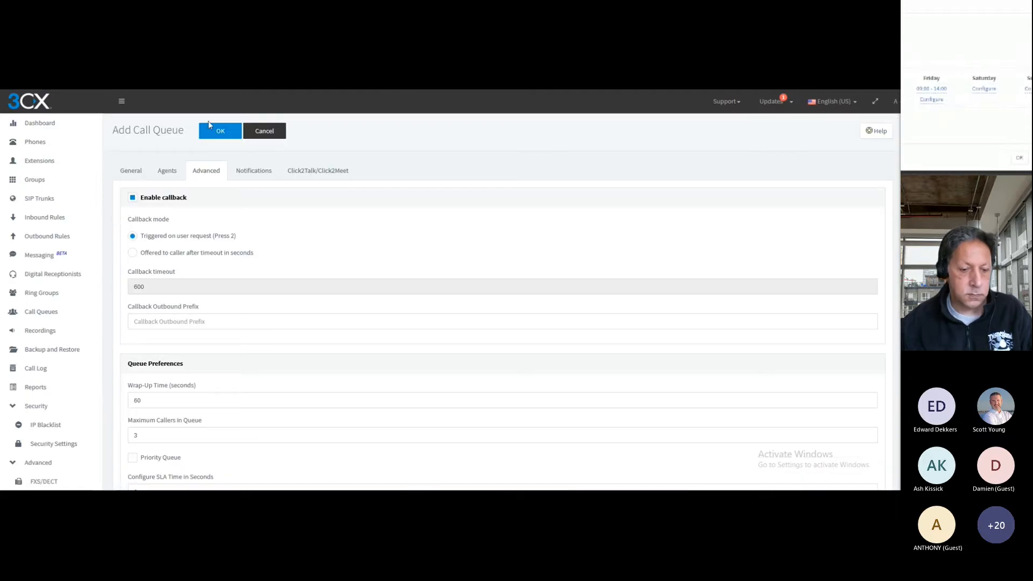
pyautogui.click(216, 135)
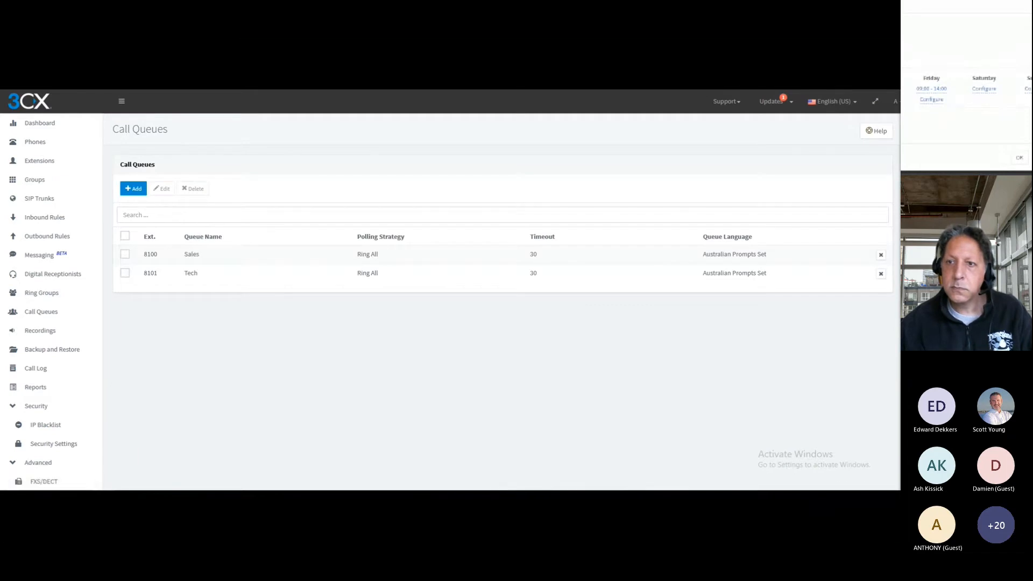
# Switch to File Explorer and copy the "Moonlight Sonata (by Beethoven) - Beethoven" audio file from the Lunch-n-Learn folder under the OneDrive documents
pyautogui.moveTo(237, 506)
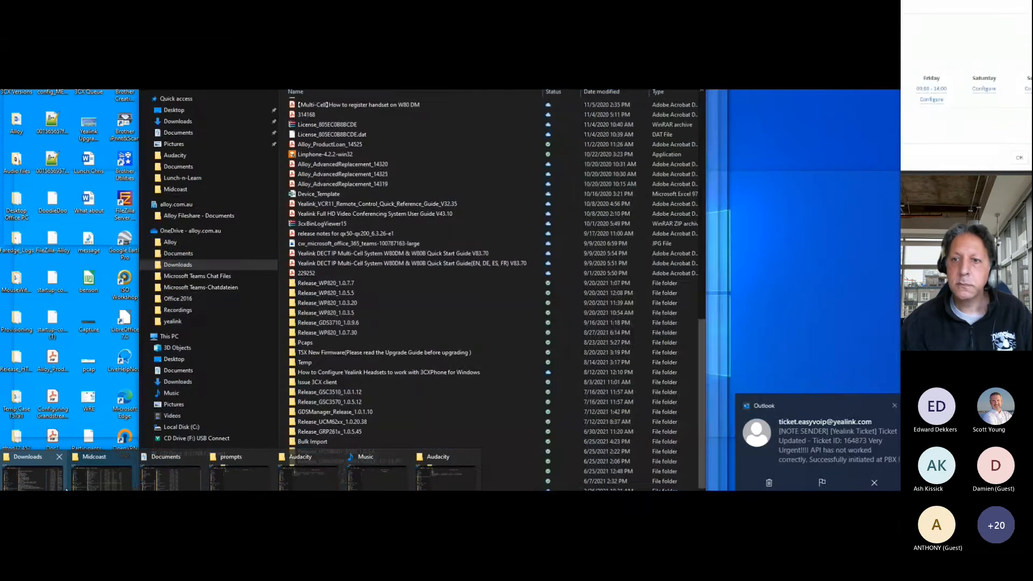
pyautogui.click(170, 472)
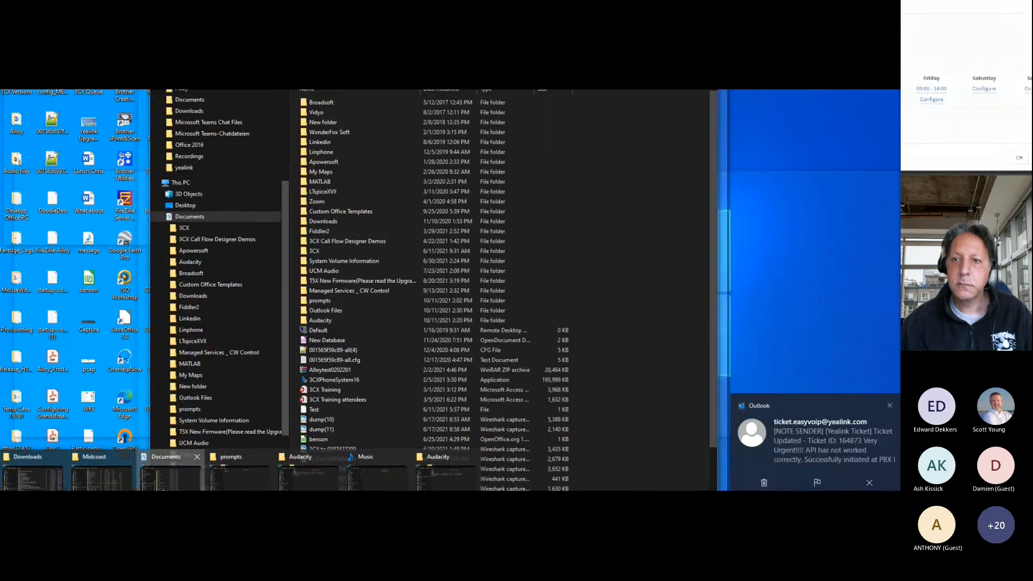
pyautogui.click(889, 408)
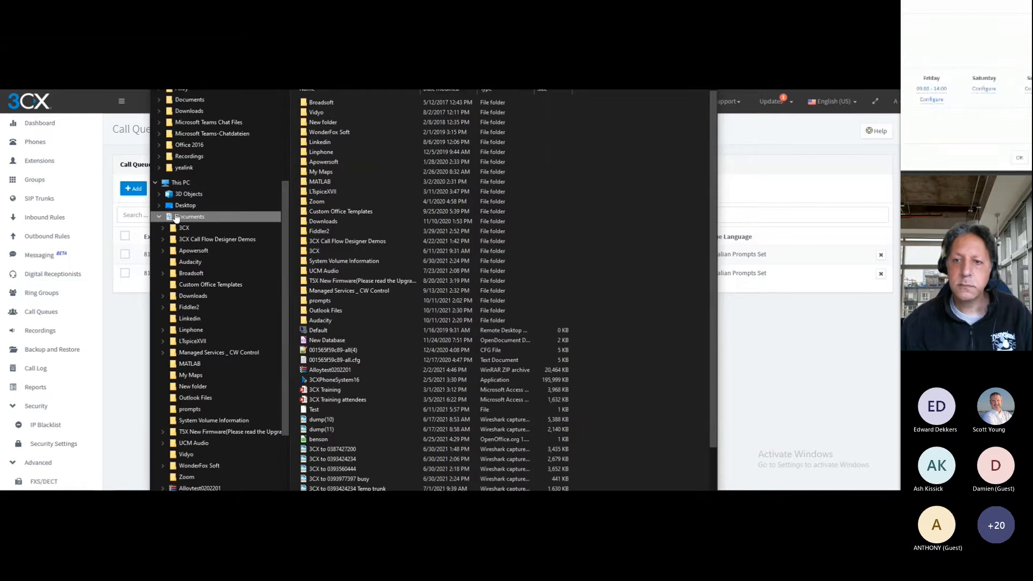
pyautogui.scroll(1, 219, 195)
pyautogui.click(226, 126)
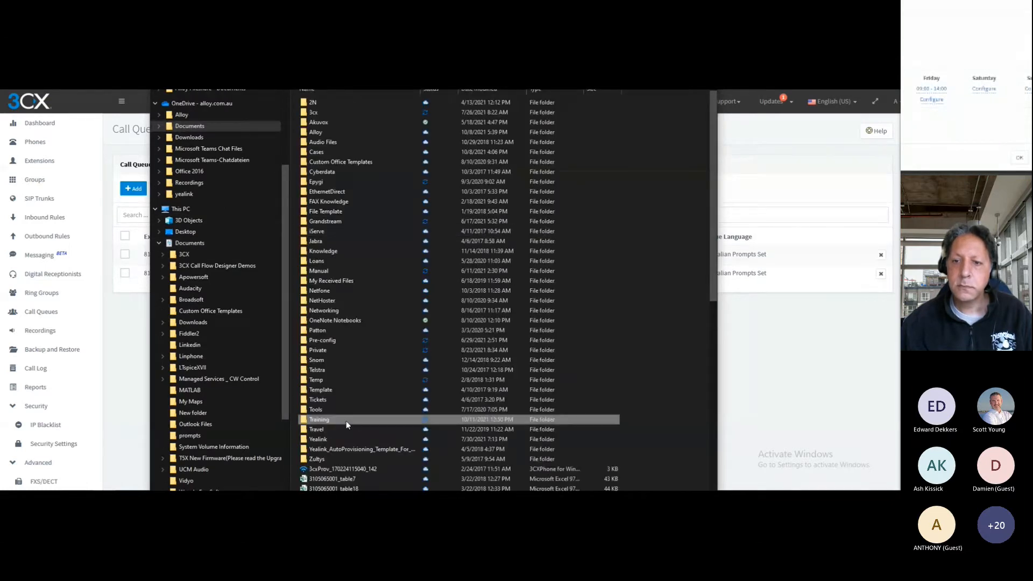
pyautogui.doubleClick(361, 172)
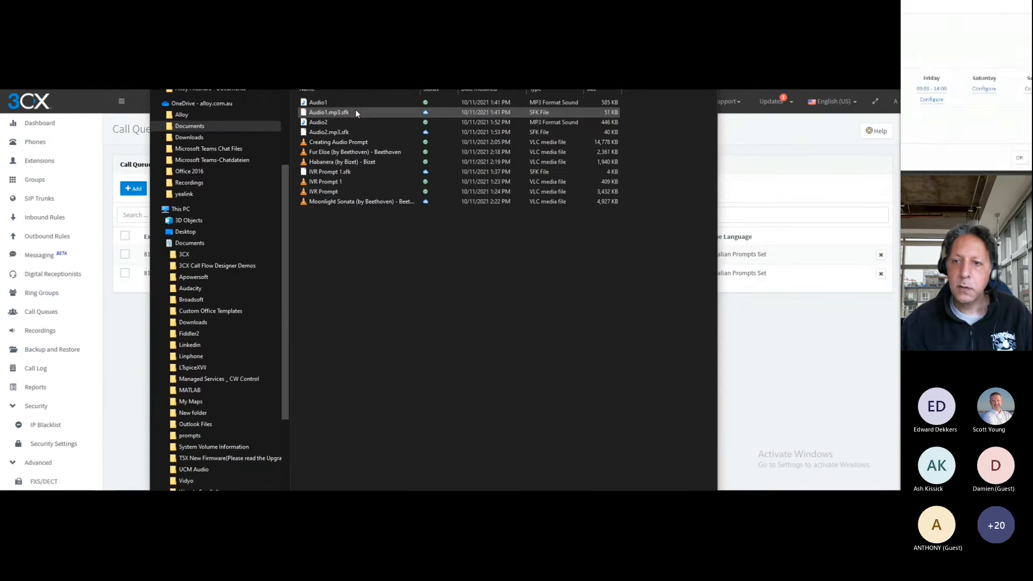
pyautogui.click(352, 203)
pyautogui.rightClick(353, 204)
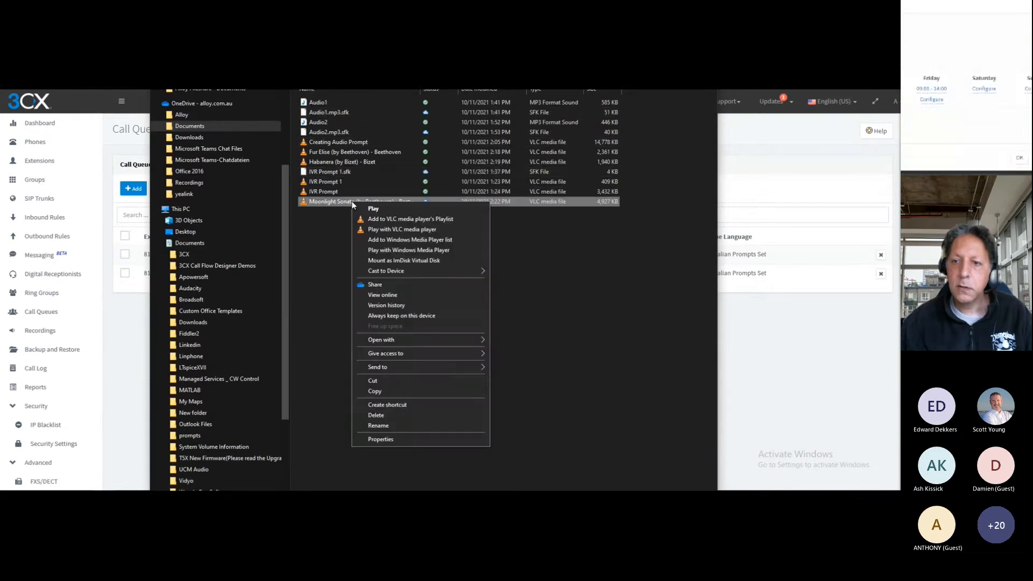
pyautogui.click(401, 391)
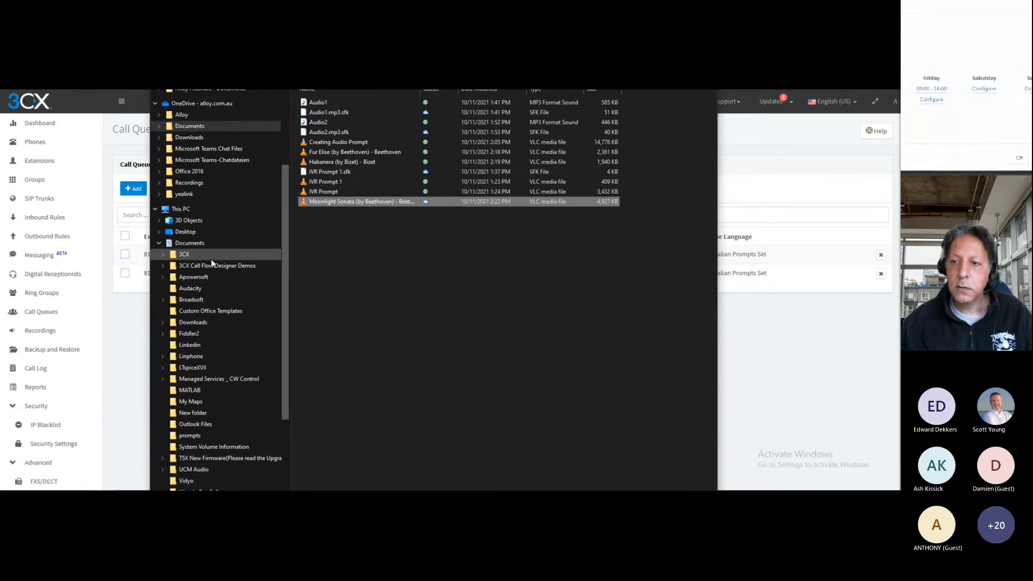
# Paste the copied audio file into the Audacity folder under this PC's Documents and return to the 3CX call queues
pyautogui.click(194, 243)
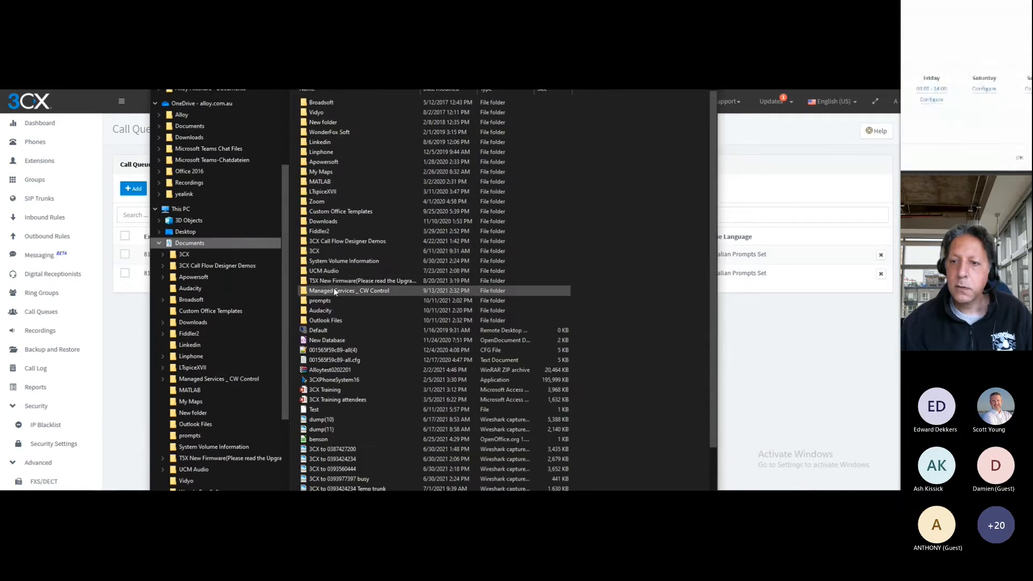
pyautogui.doubleClick(322, 311)
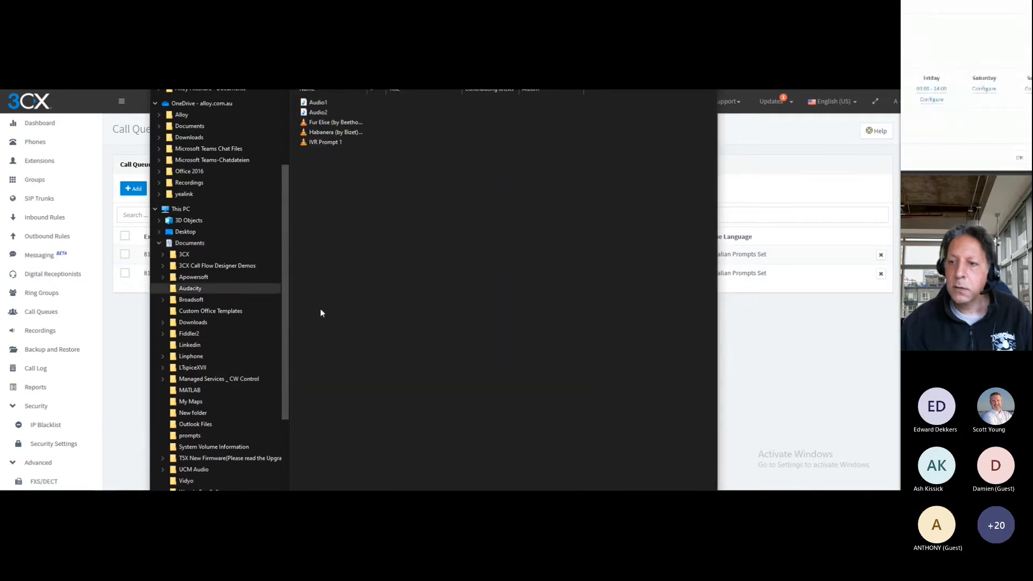
pyautogui.rightClick(369, 240)
pyautogui.click(411, 307)
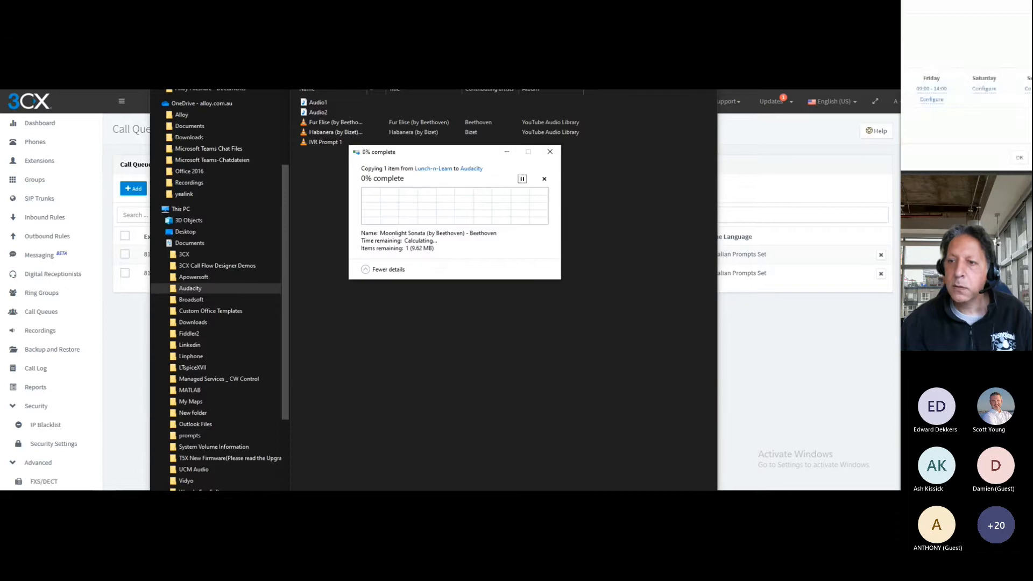
pyautogui.click(707, 92)
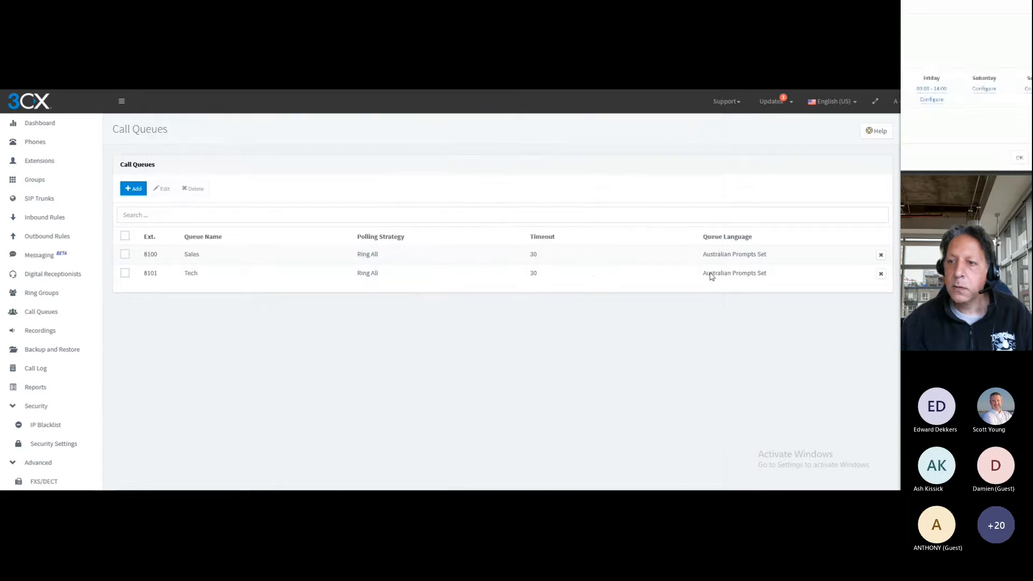
# Set the Sales queue's no-answer destination to the voicemail box of 8100 Sales and save the queue
pyautogui.click(192, 281)
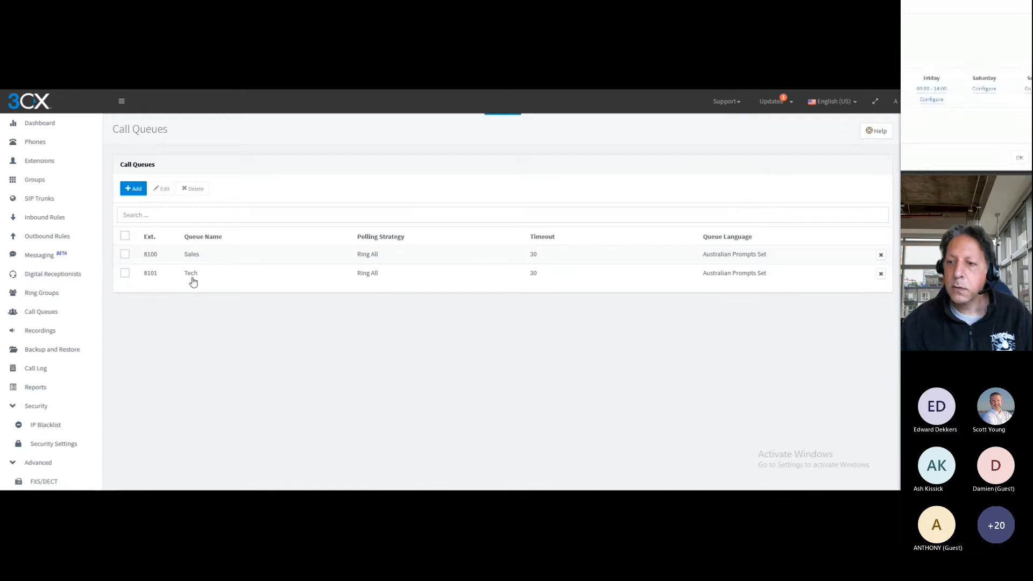
pyautogui.scroll(-6, 214, 270)
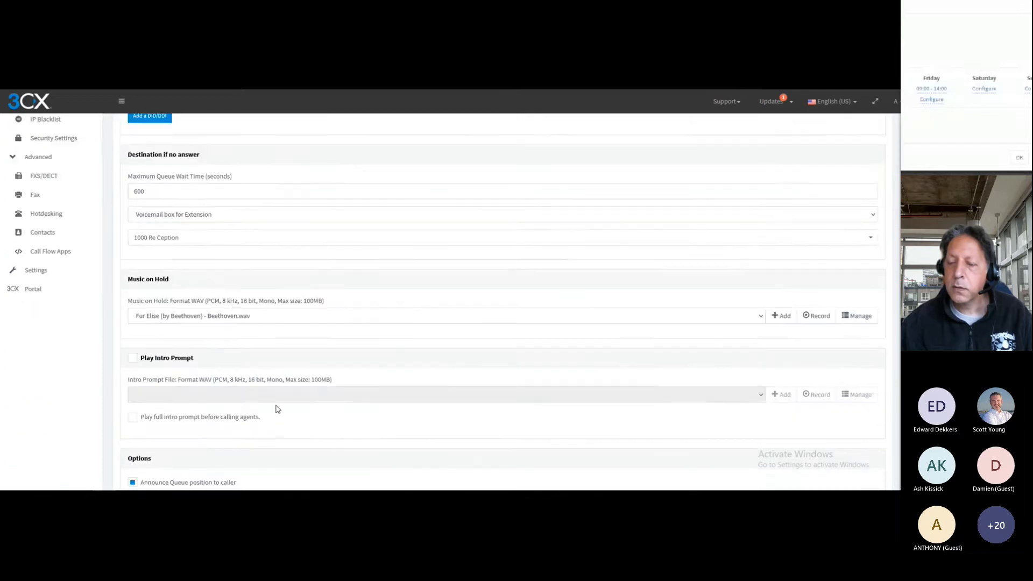
pyautogui.scroll(-2, 277, 409)
pyautogui.scroll(2, 318, 332)
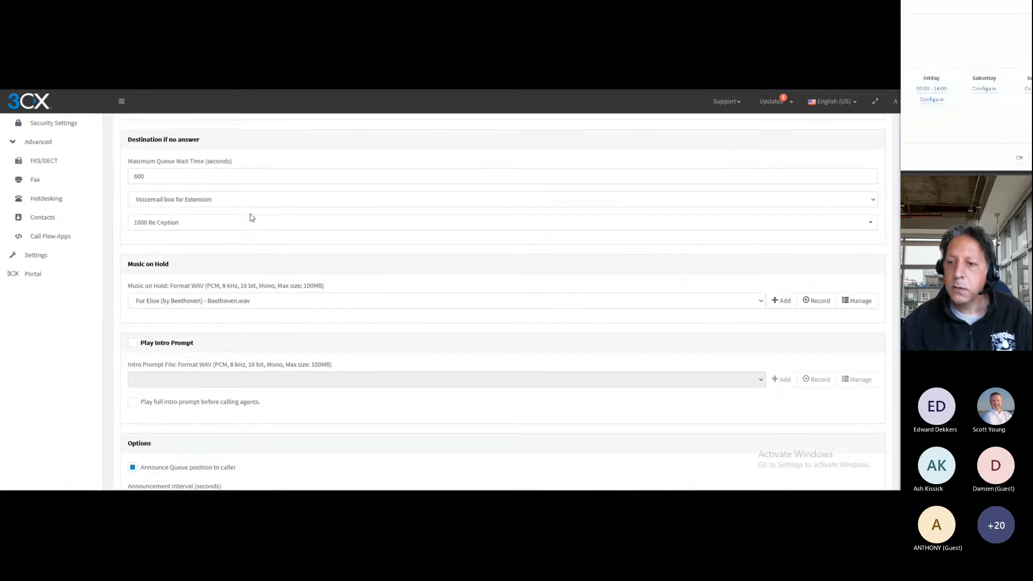
pyautogui.click(257, 220)
pyautogui.scroll(-2, 257, 242)
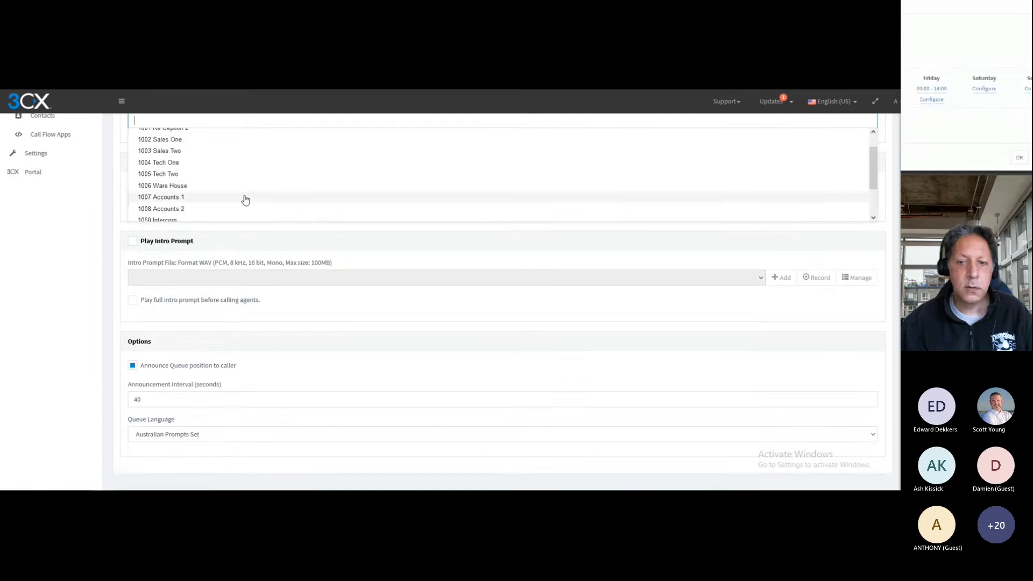
pyautogui.scroll(-2, 242, 197)
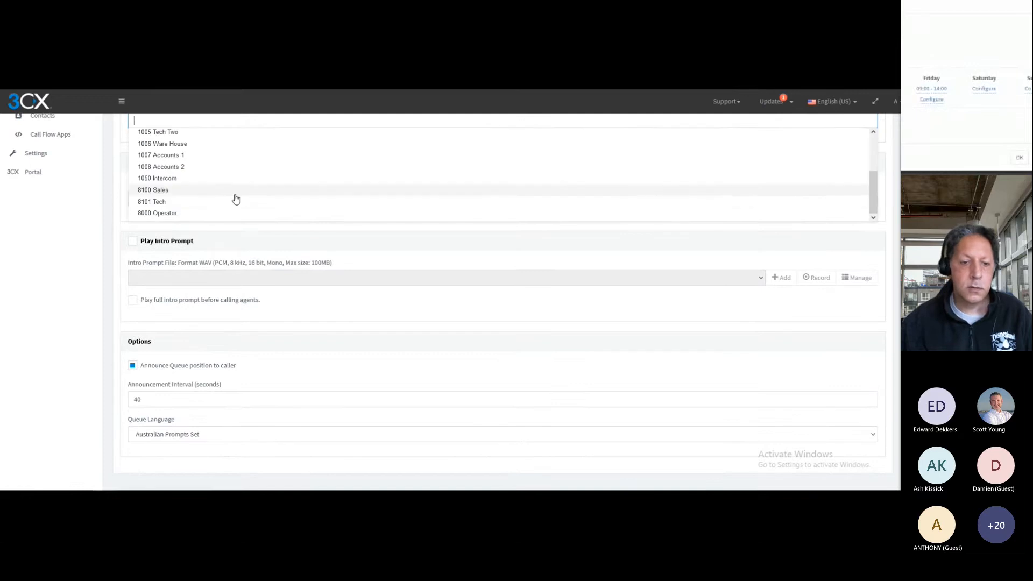
pyautogui.click(160, 191)
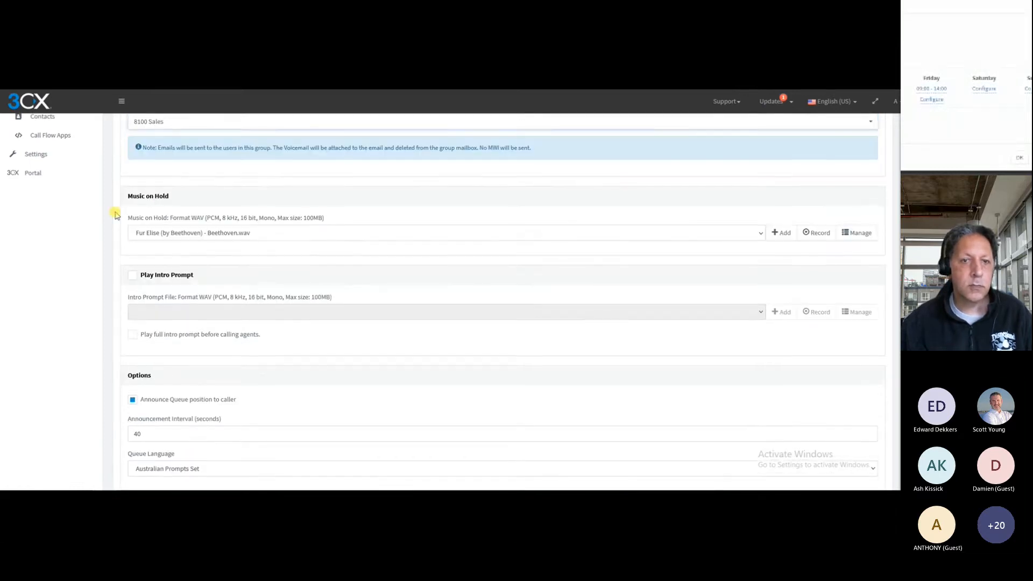
pyautogui.scroll(15, 116, 214)
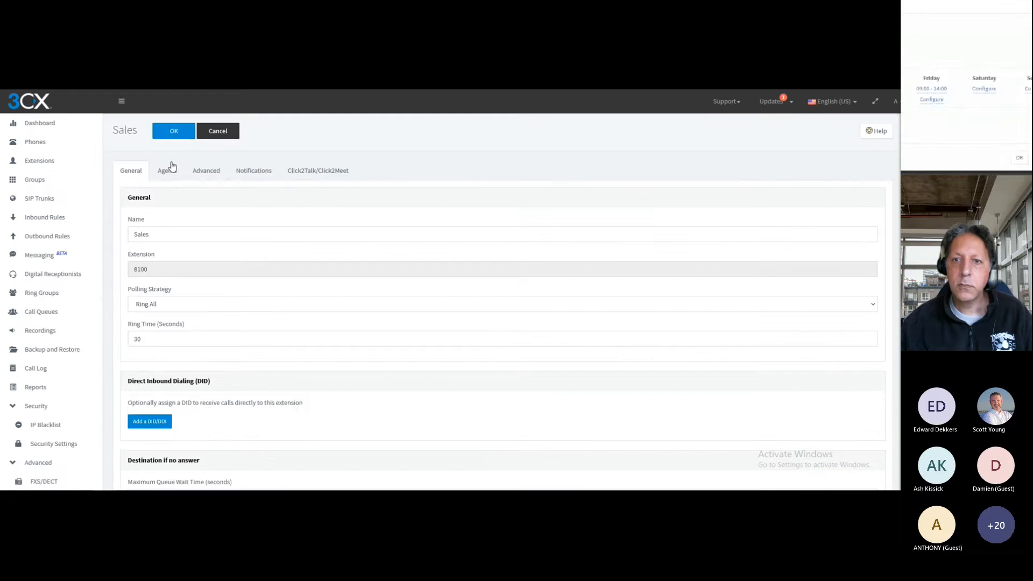
pyautogui.click(175, 130)
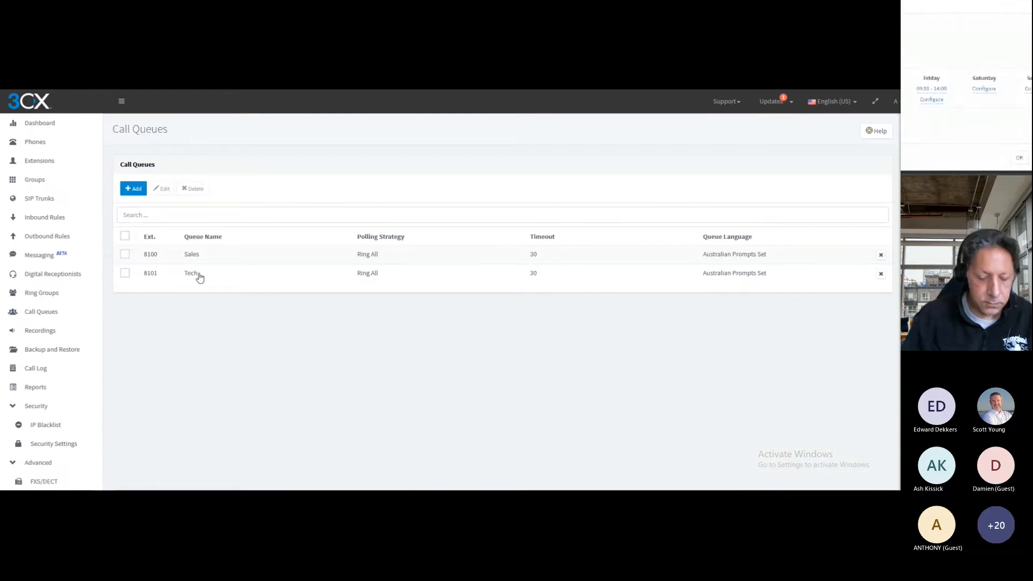
# Set the Tech queue's no-answer destination to the voicemail box of 8101 Tech and save the queue
pyautogui.doubleClick(195, 272)
pyautogui.scroll(-3, 311, 189)
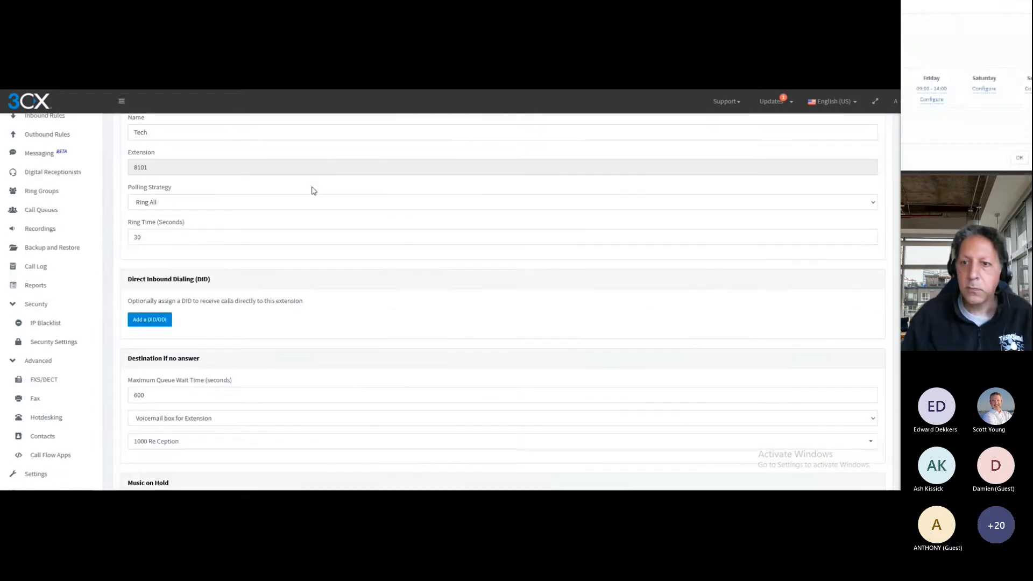
pyautogui.click(212, 389)
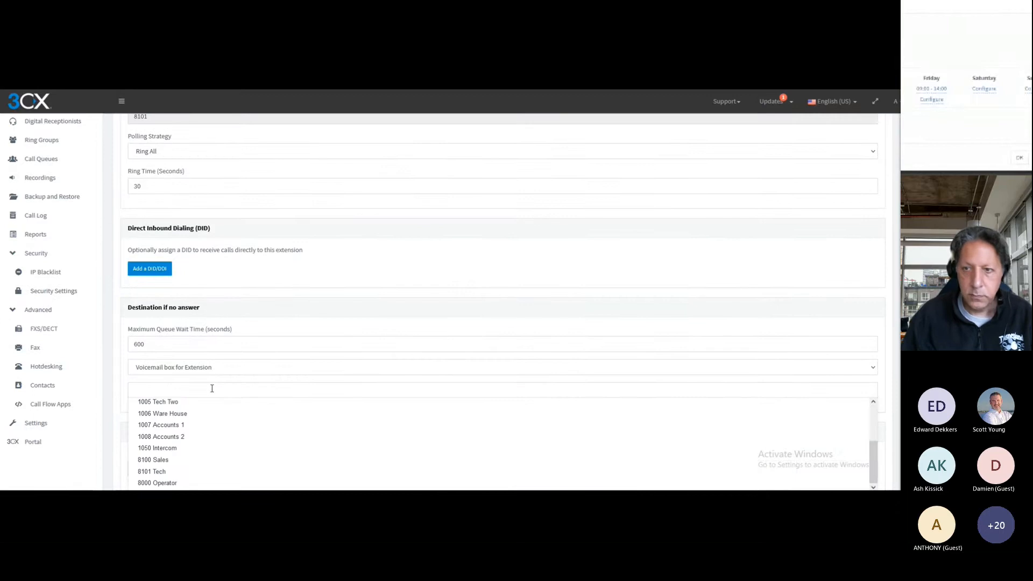
pyautogui.scroll(-3, 178, 339)
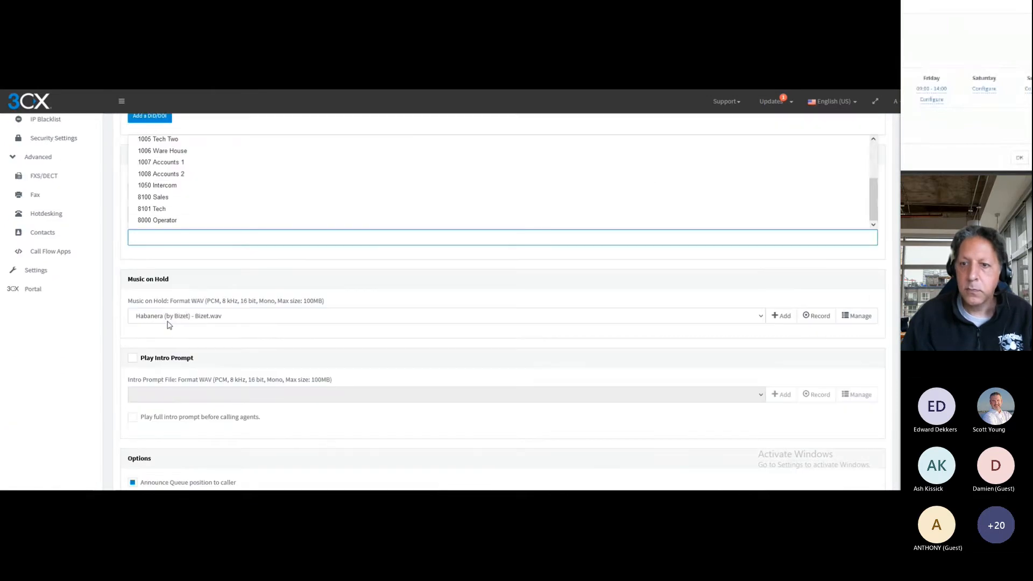
pyautogui.click(162, 209)
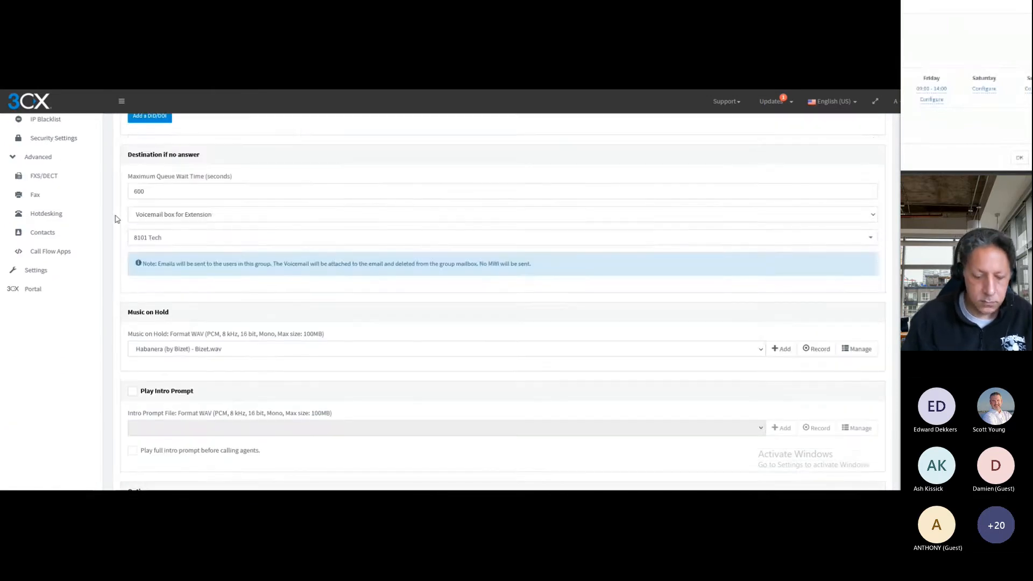
pyautogui.scroll(6, 115, 219)
pyautogui.click(176, 134)
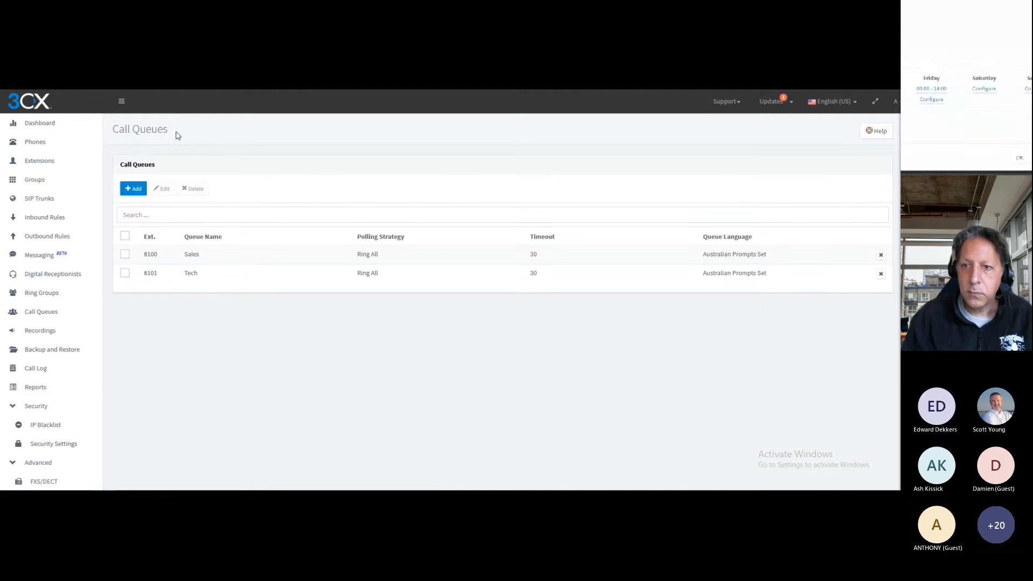
# Add a new call queue named Accounts with extension 8102 and the Ring All polling strategy
pyautogui.click(135, 188)
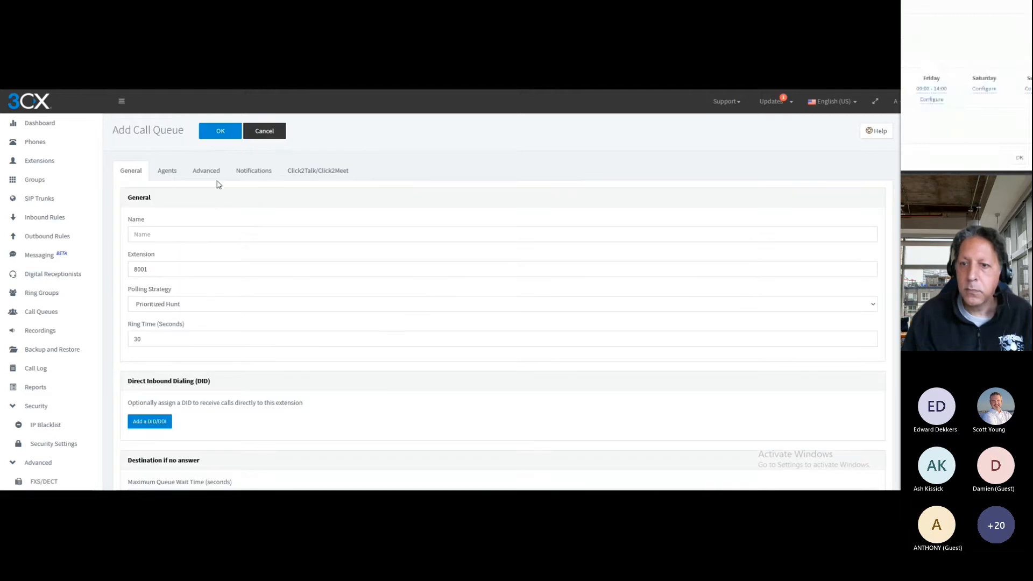
pyautogui.click(160, 233)
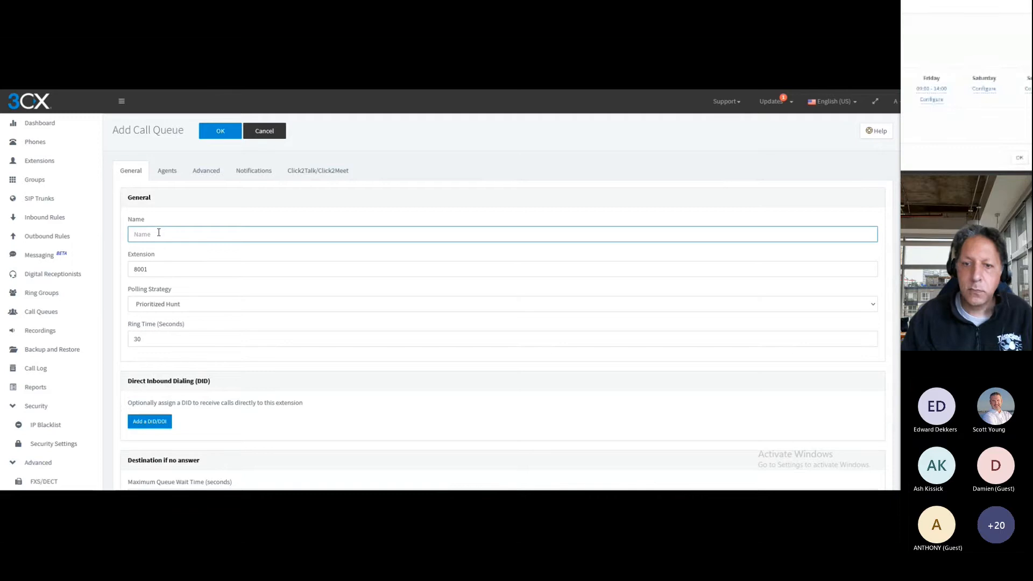
pyautogui.write('Accounts')
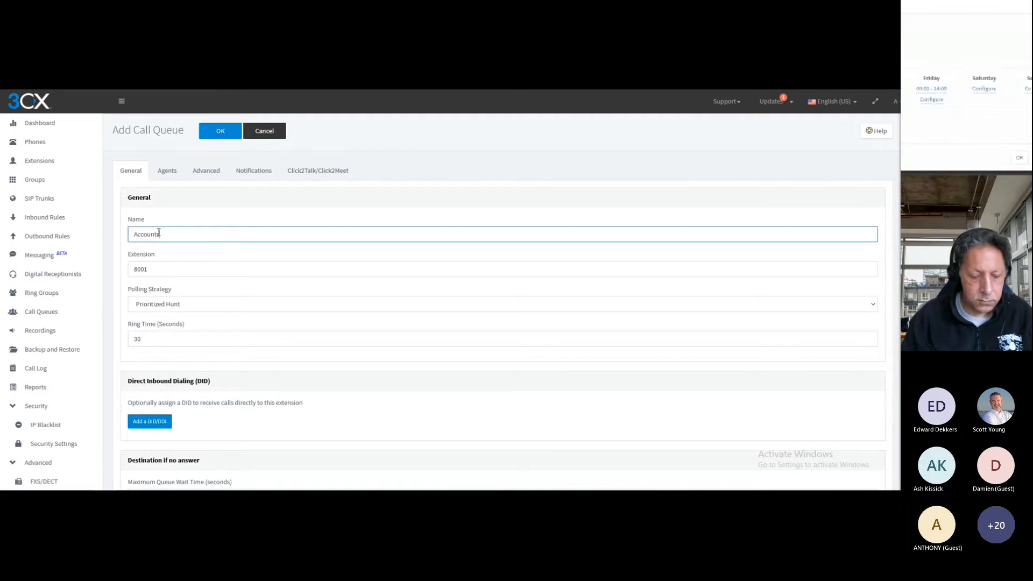
pyautogui.doubleClick(146, 268)
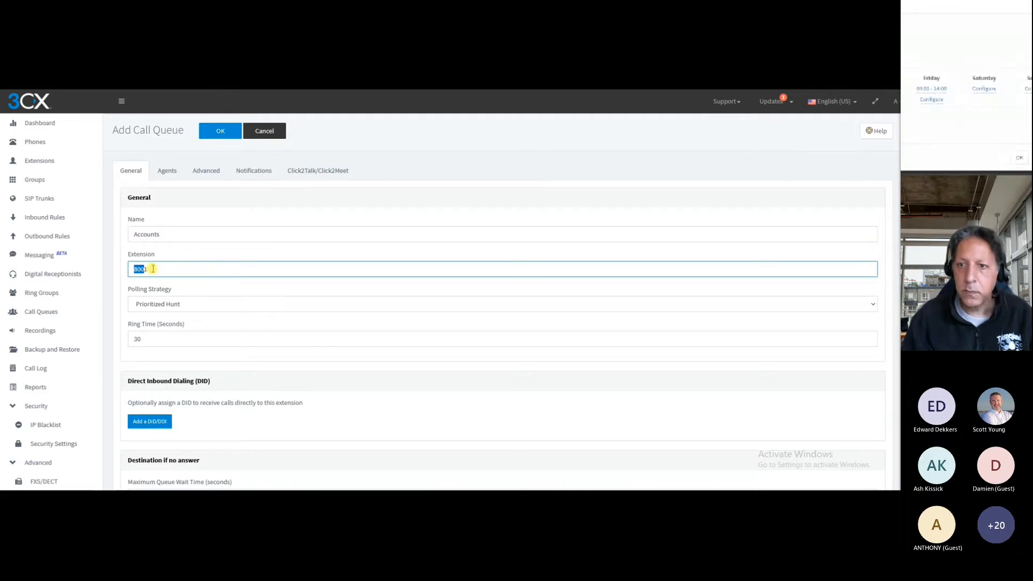
pyautogui.write('8')
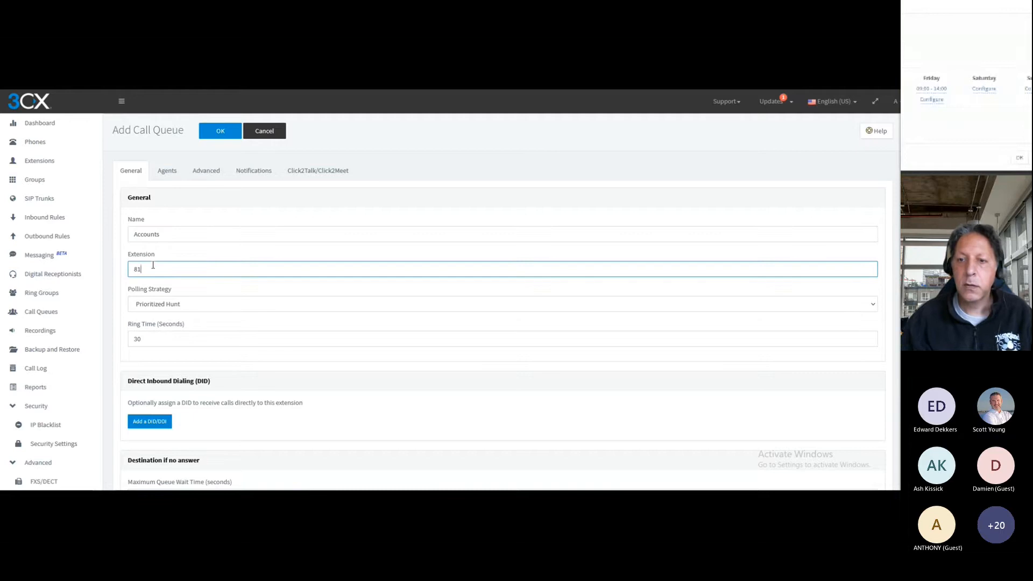
pyautogui.click(171, 303)
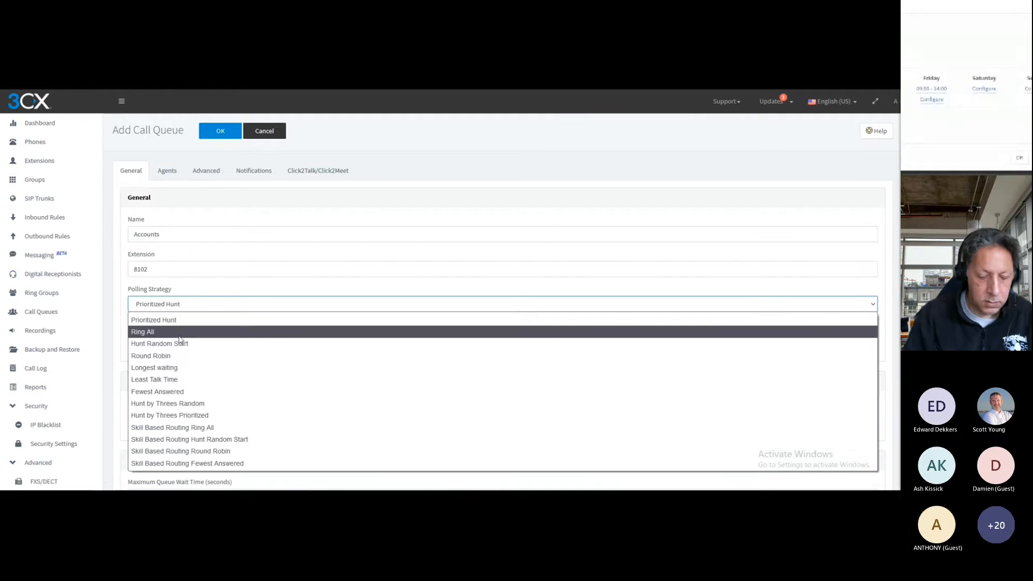
pyautogui.click(176, 333)
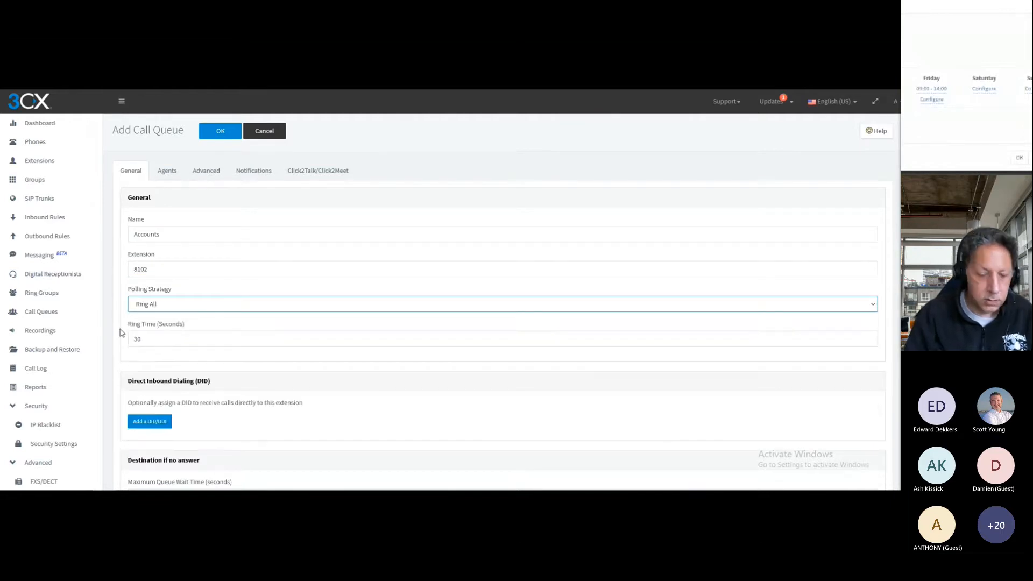
# Set the Accounts queue's maximum wait time to 240 seconds and its no-answer destination to Connect to Extension
pyautogui.scroll(-5, 121, 331)
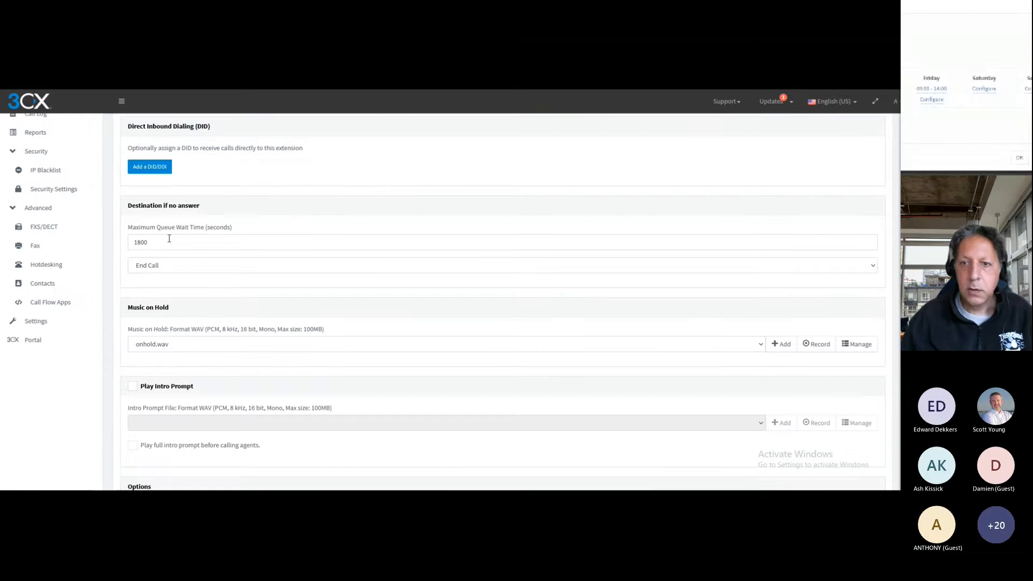
pyautogui.doubleClick(169, 242)
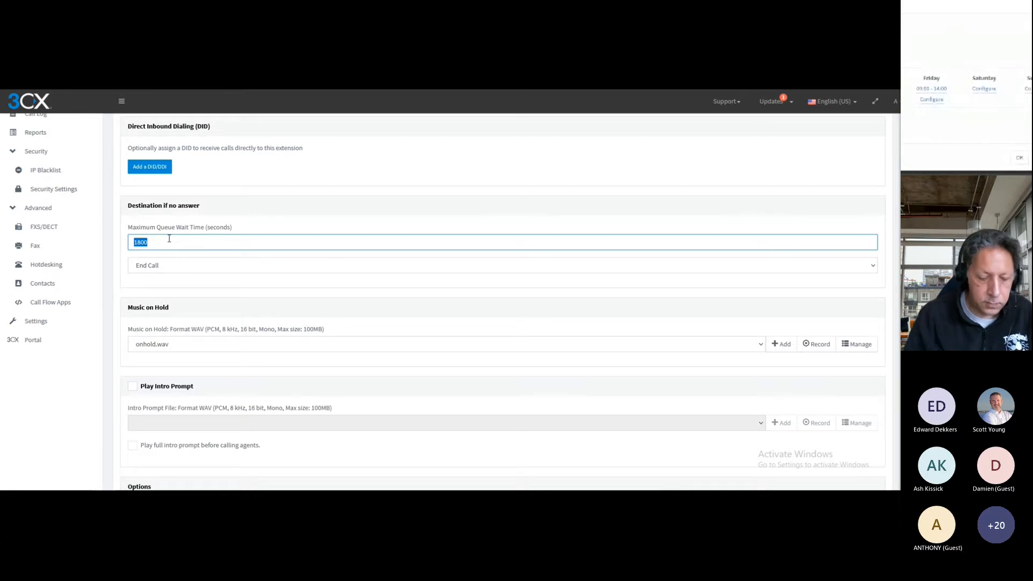
pyautogui.write('240')
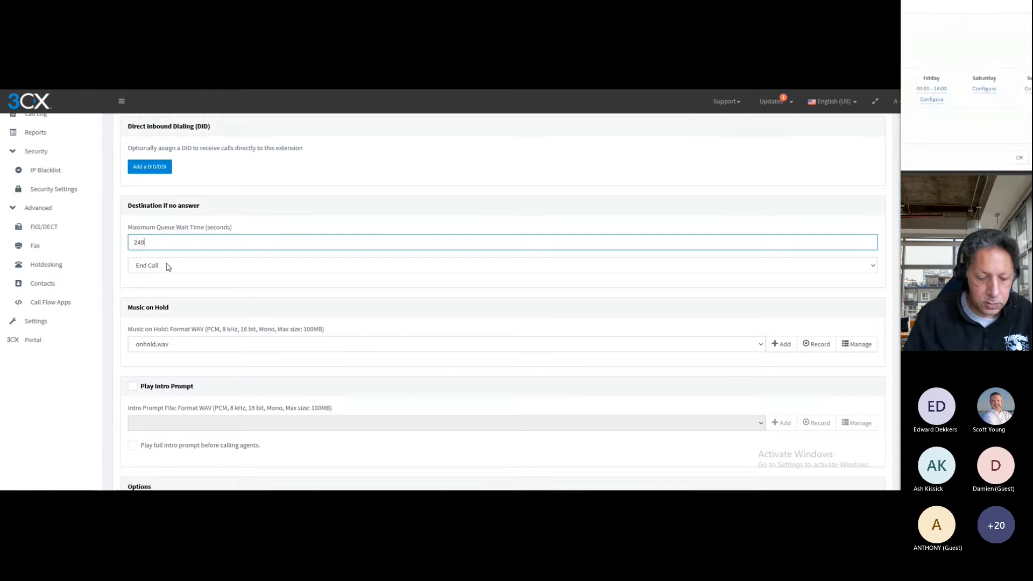
pyautogui.click(161, 266)
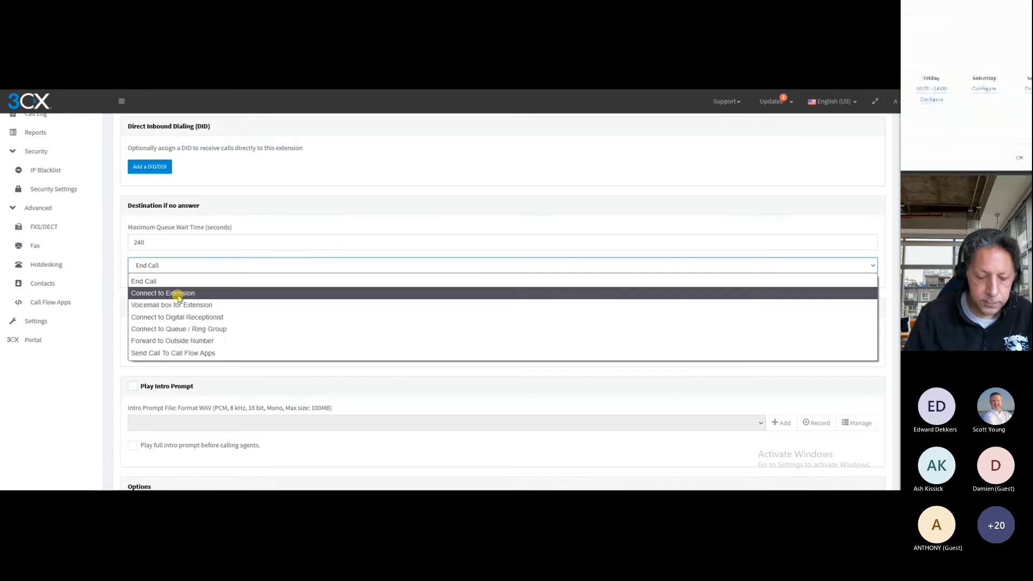
pyautogui.click(179, 293)
# Upload the "Moonlight Sonata (by Beethoven) - Beethoven" WAV file as the Accounts queue's music on hold
pyautogui.scroll(-2, 125, 295)
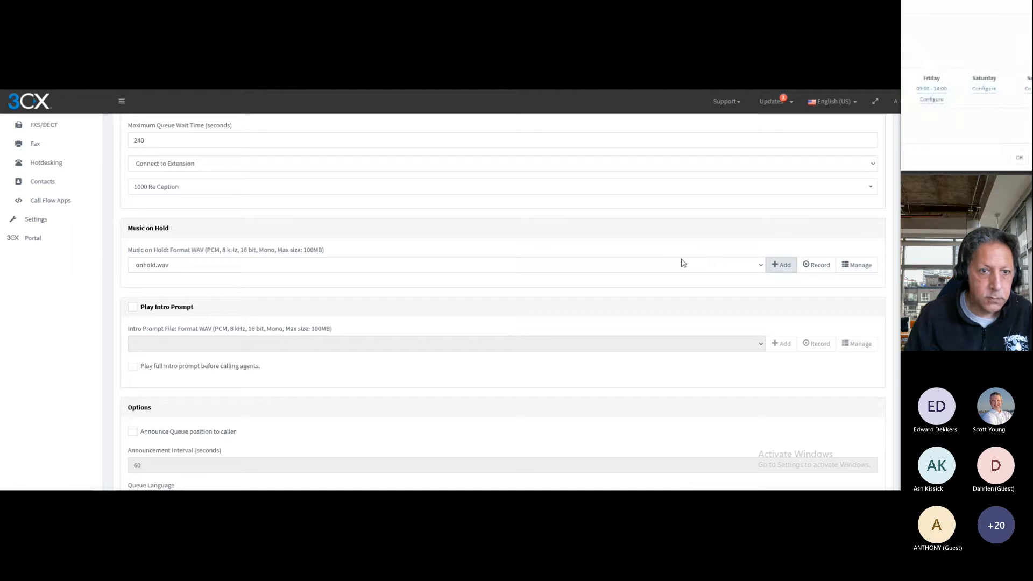
pyautogui.click(141, 149)
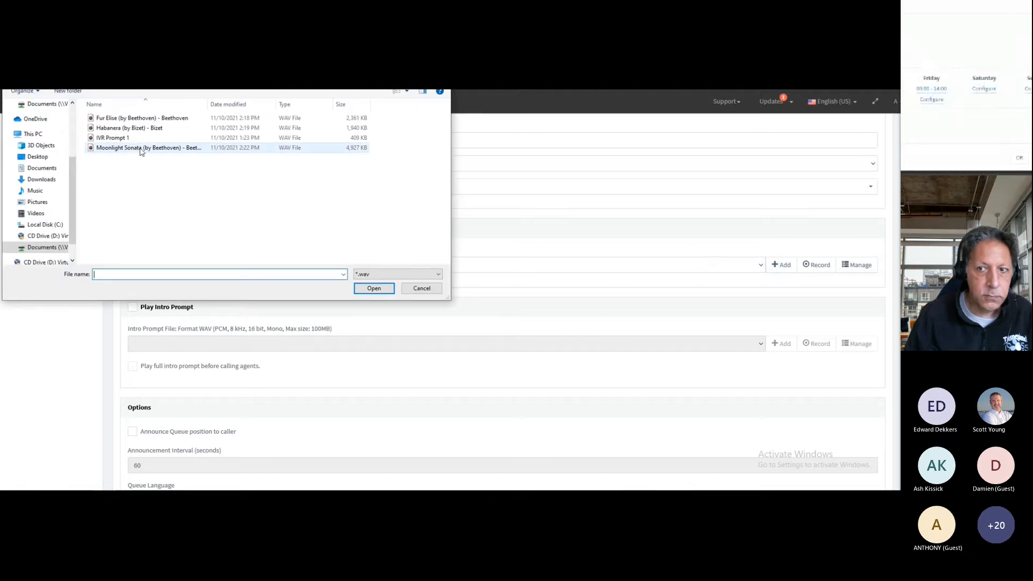
pyautogui.doubleClick(141, 148)
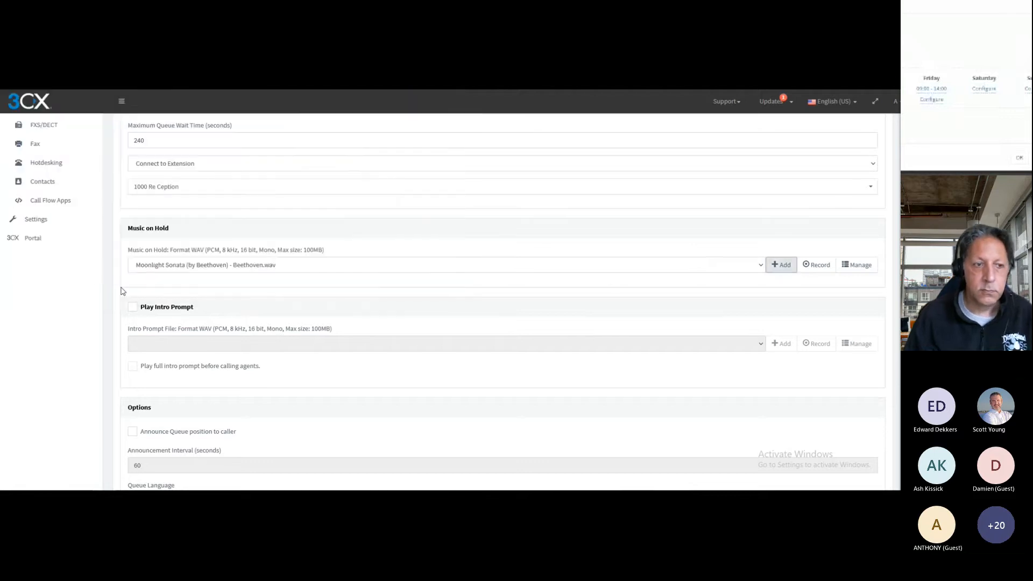
# Enable announcing the queue position to callers of the Accounts queue, with an announcement interval of 40 seconds
pyautogui.scroll(-3, 122, 294)
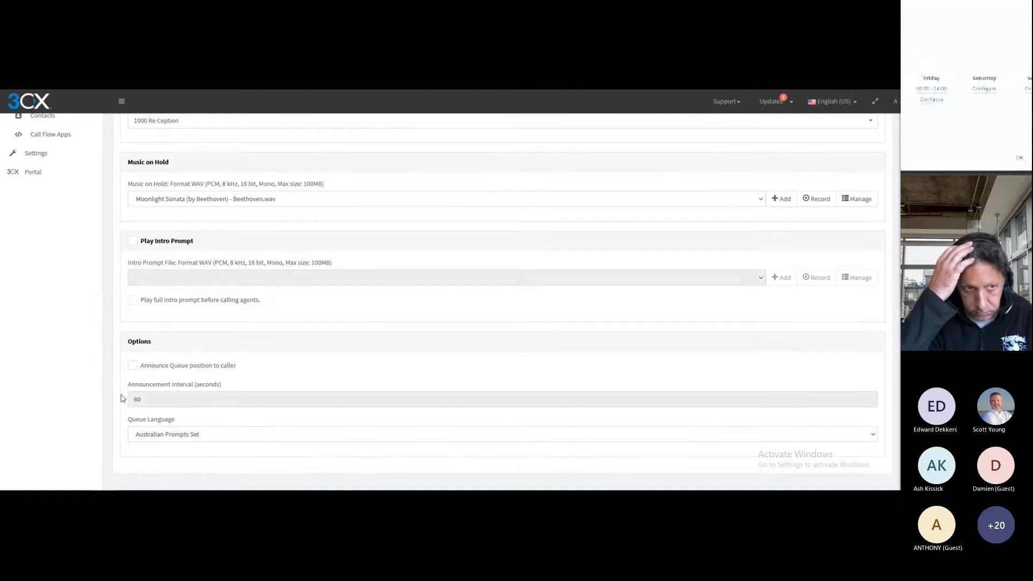
pyautogui.click(133, 365)
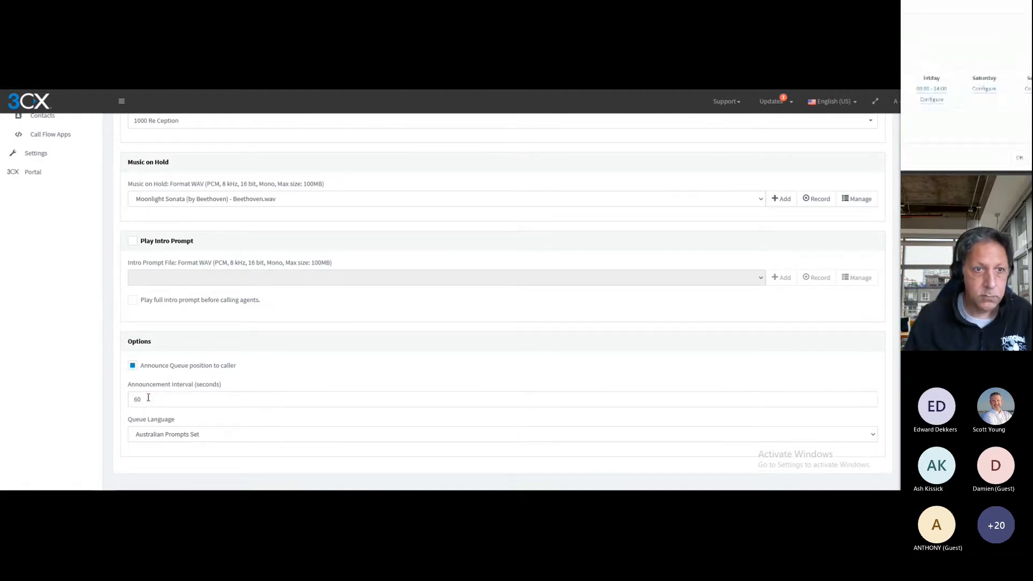
pyautogui.doubleClick(148, 398)
pyautogui.write('40')
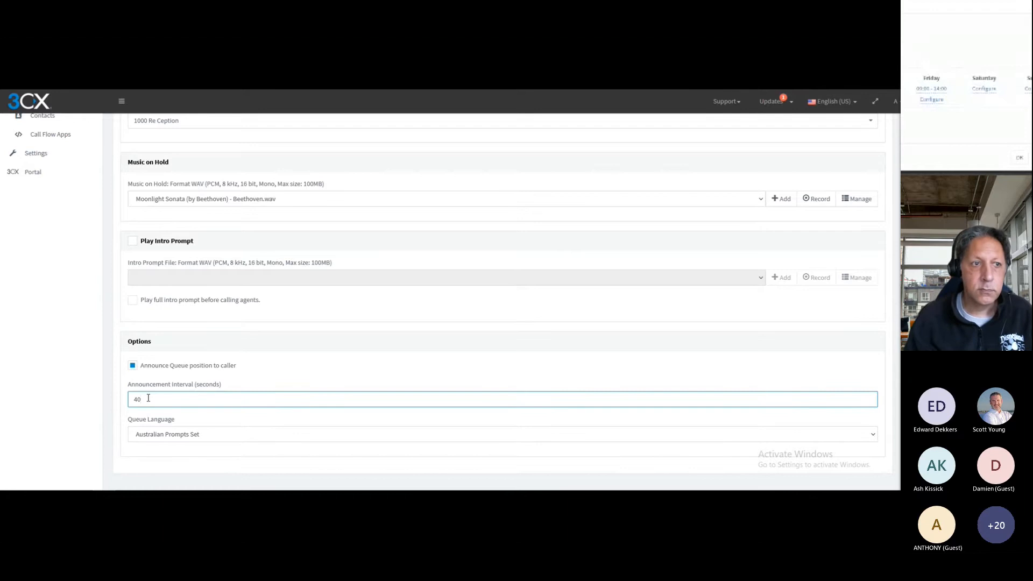
# Add extensions 1007 Accounts 1 and 1008 Accounts 2 as agents of the Accounts queue
pyautogui.scroll(15, 113, 394)
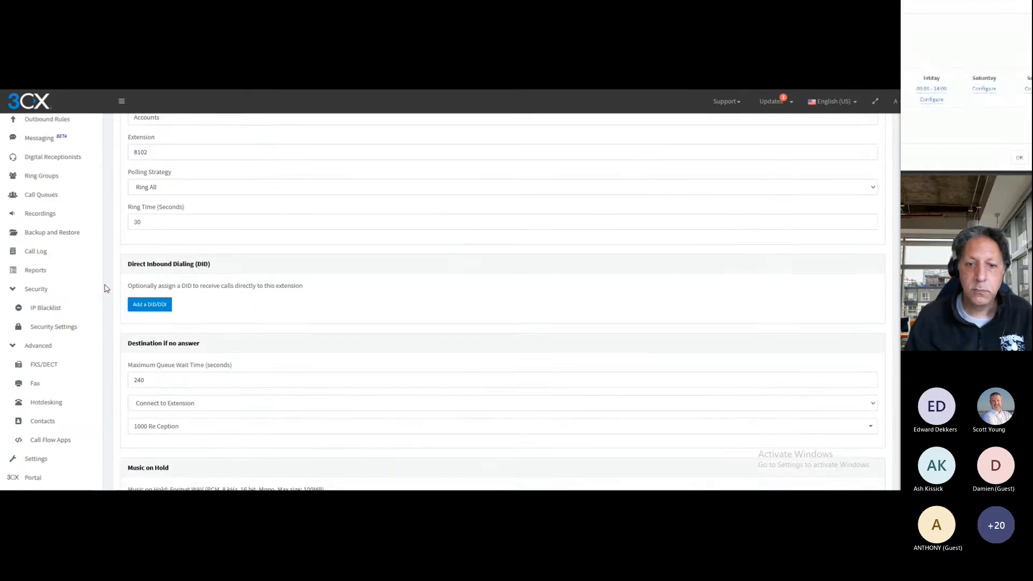
pyautogui.click(166, 172)
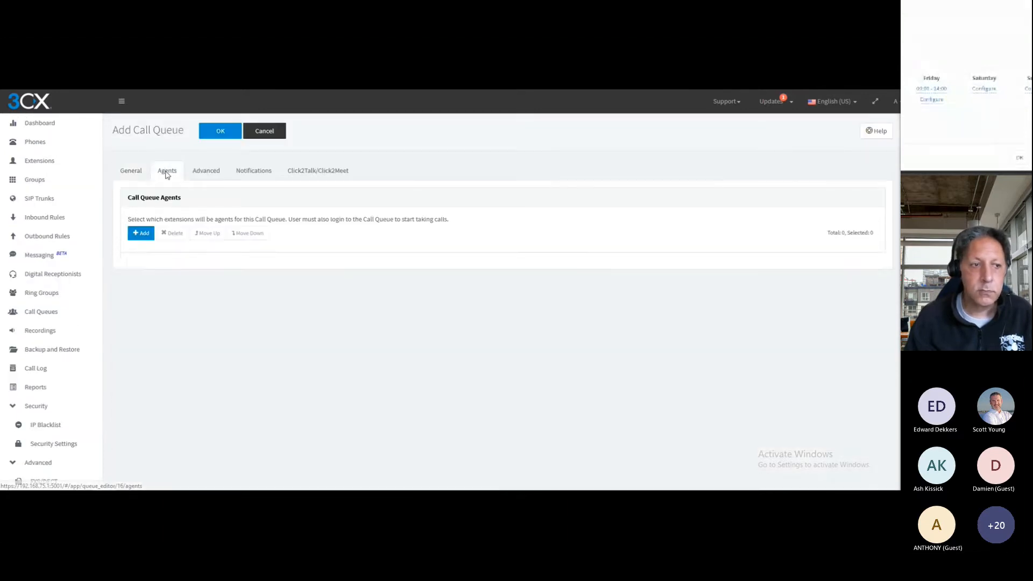
pyautogui.click(141, 233)
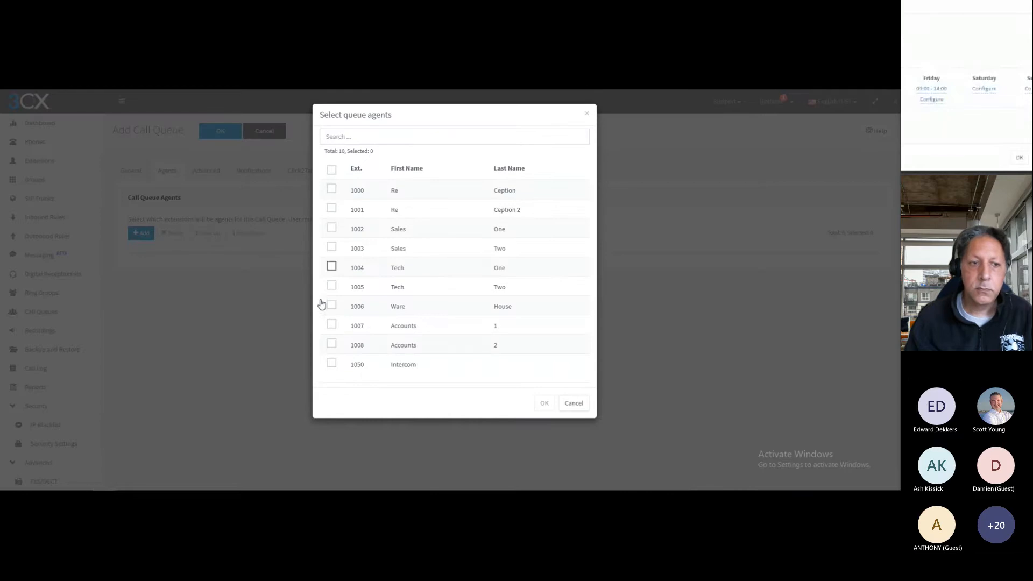
pyautogui.click(332, 324)
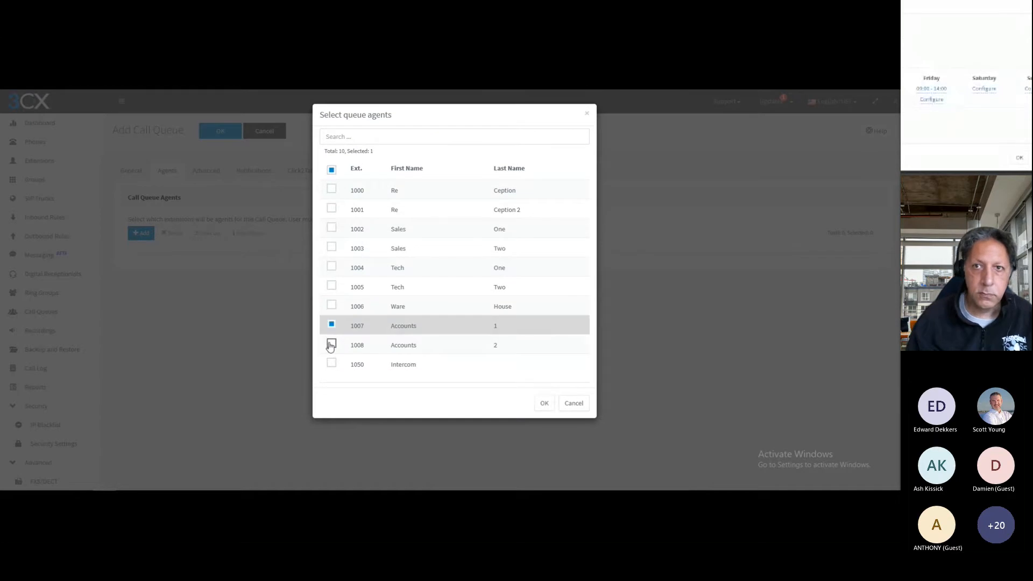
pyautogui.click(331, 344)
pyautogui.click(543, 403)
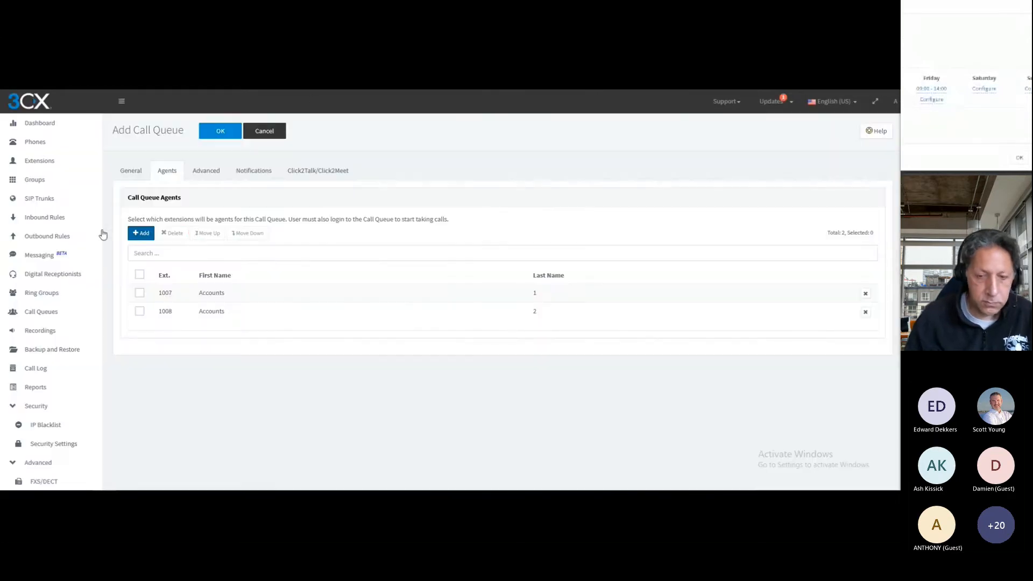
# Enable callback triggered on user request for the Accounts queue and set its wrap-up time to 40 seconds
pyautogui.click(203, 173)
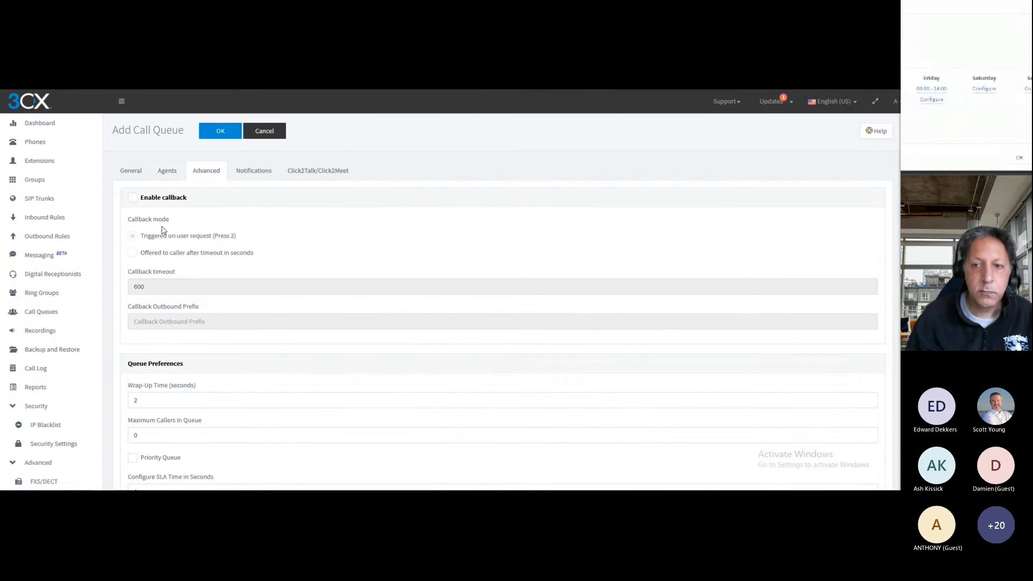
pyautogui.click(133, 200)
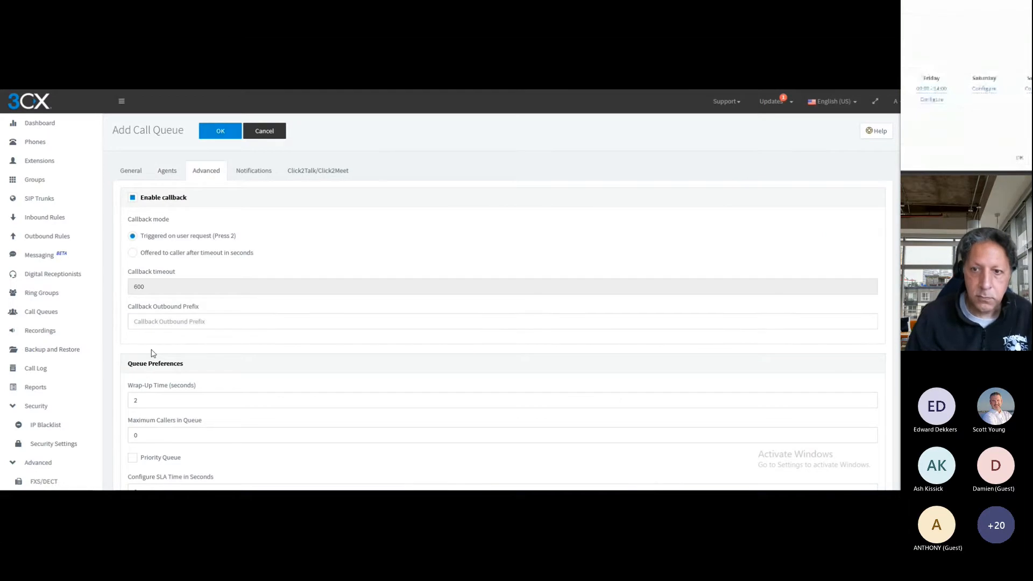
pyautogui.doubleClick(140, 398)
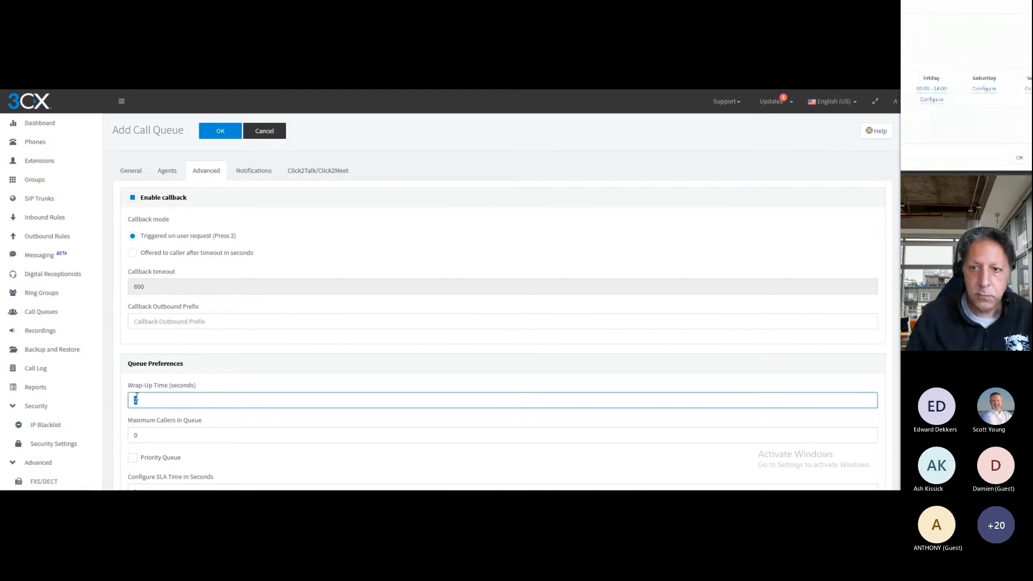
pyautogui.write('40')
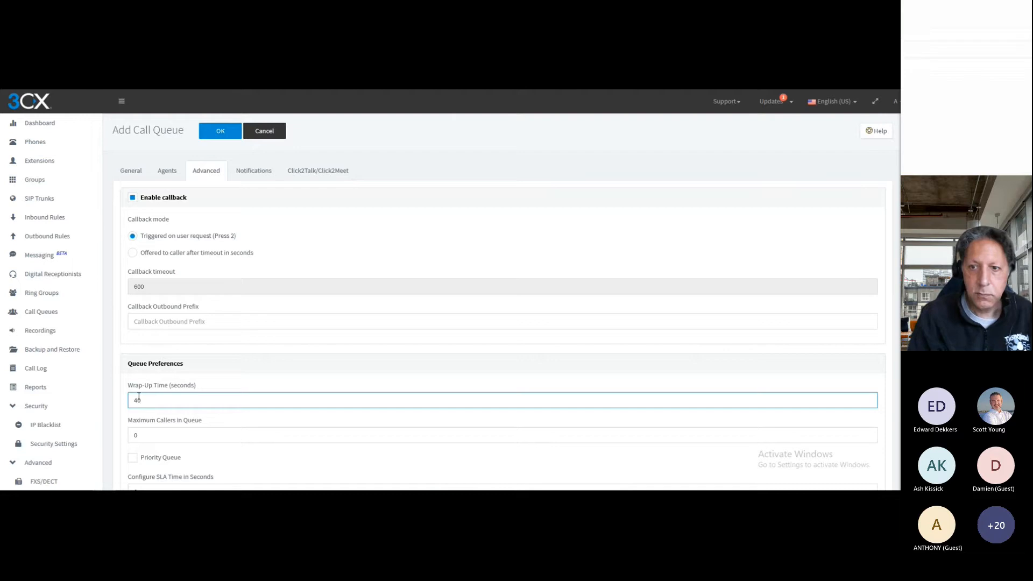
pyautogui.click(124, 405)
# Set the Accounts queue's maximum number of callers in queue to 2
pyautogui.scroll(-2, 161, 377)
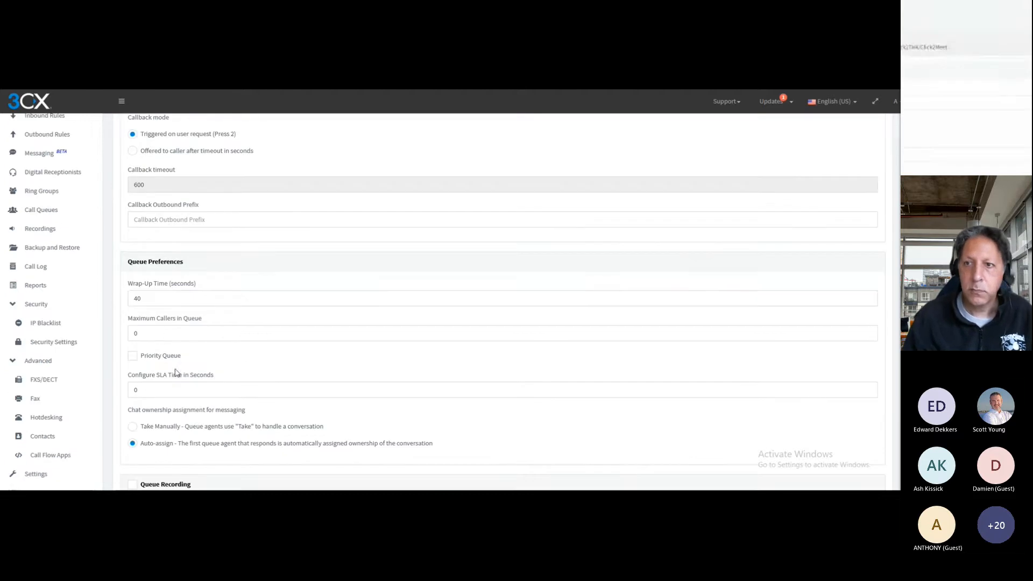
pyautogui.doubleClick(143, 331)
pyautogui.write('2')
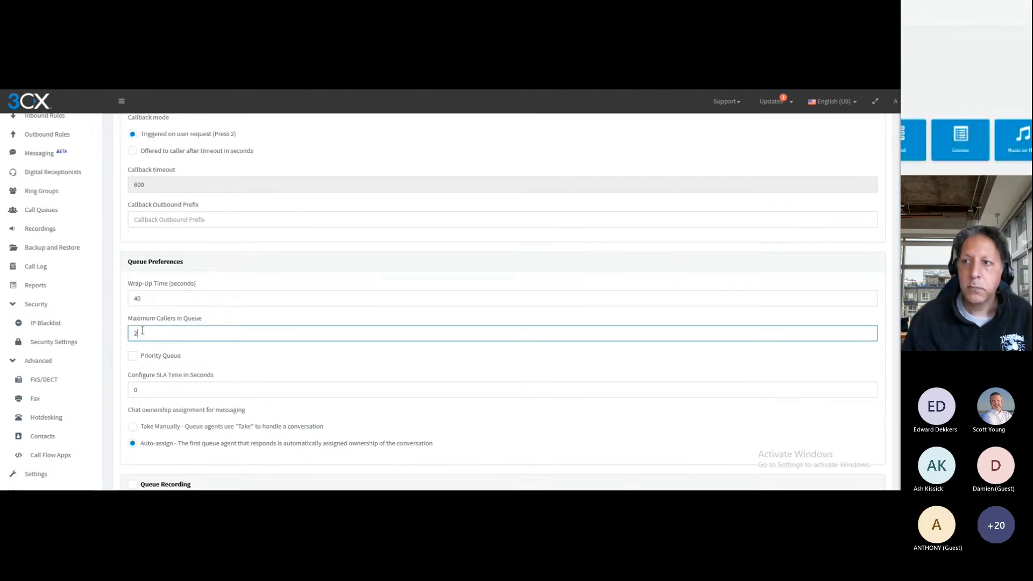
pyautogui.click(114, 340)
# Enable queue recording for the Accounts queue, allowing callers to opt out of being recorded
pyautogui.scroll(-2, 114, 342)
pyautogui.scroll(-2, 115, 343)
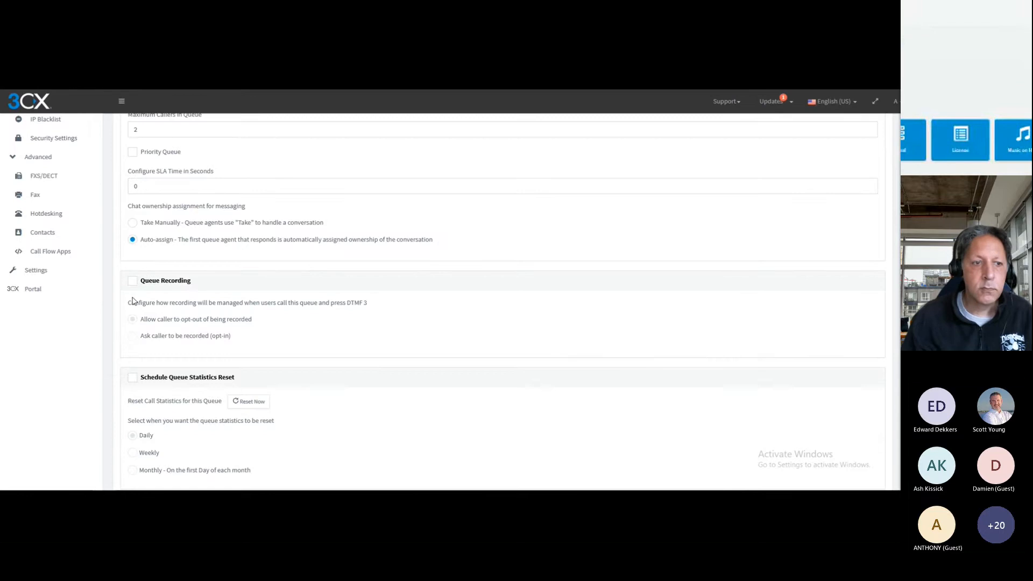
pyautogui.click(132, 281)
# Schedule a daily statistics reset at 05:00 for the Accounts queue and save the new queue
pyautogui.click(132, 378)
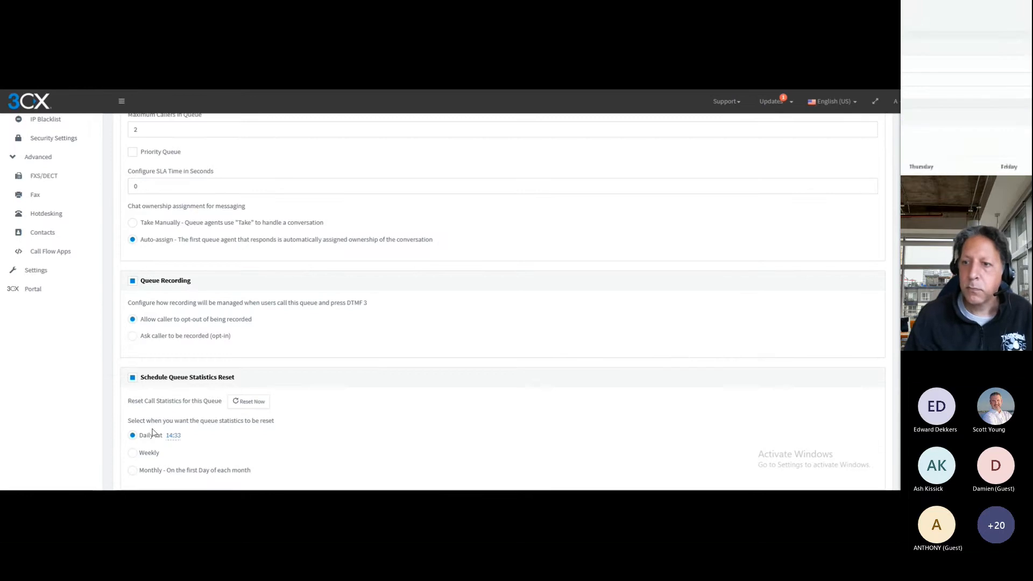
pyautogui.click(172, 435)
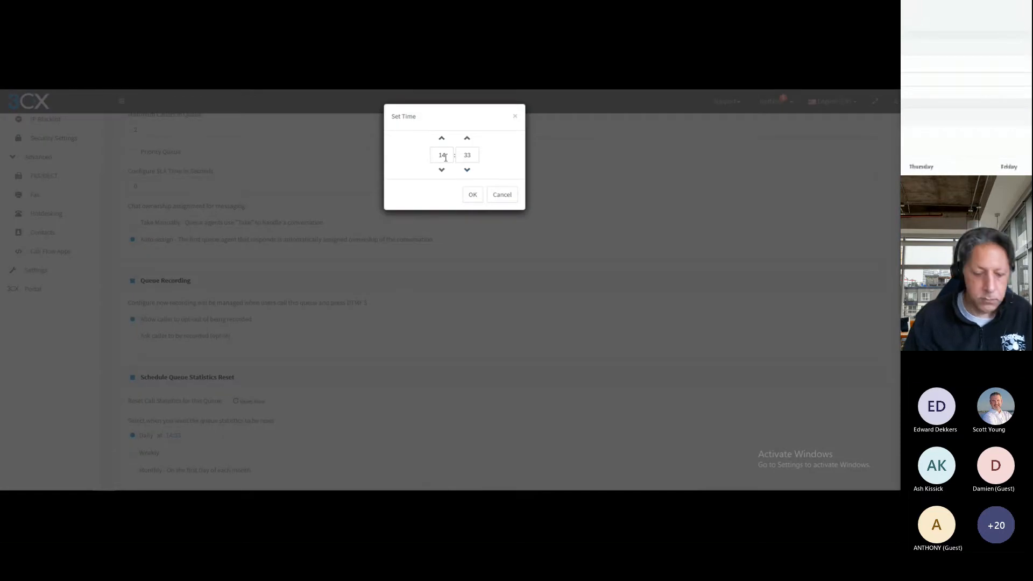
pyautogui.click(445, 157)
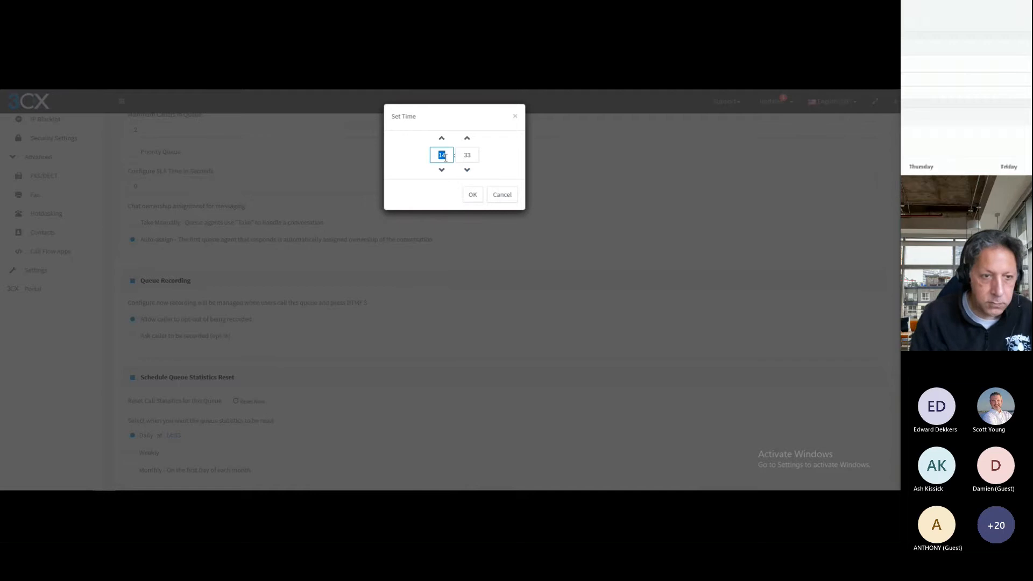
pyautogui.write('05')
pyautogui.click(475, 158)
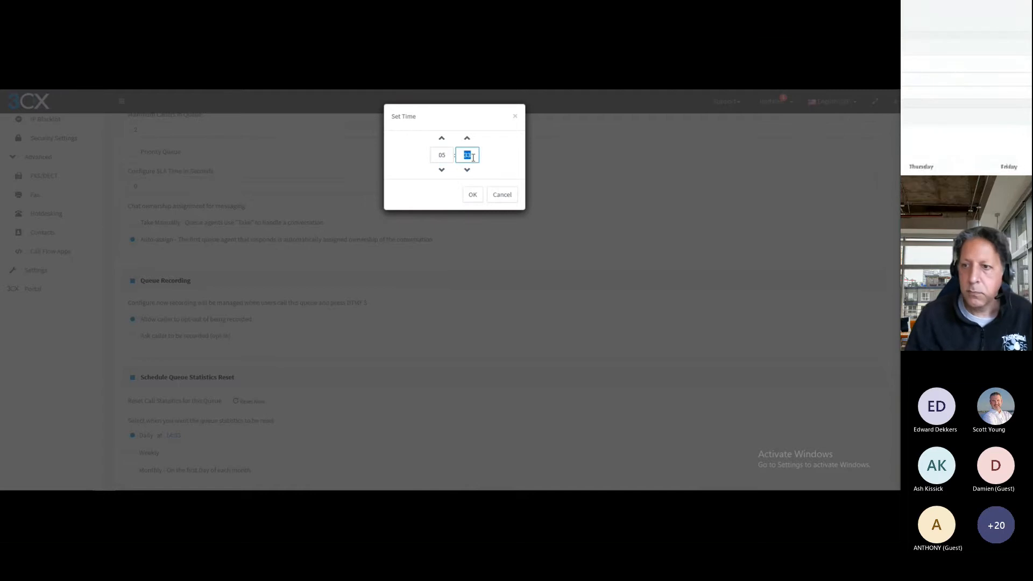
pyautogui.write('00')
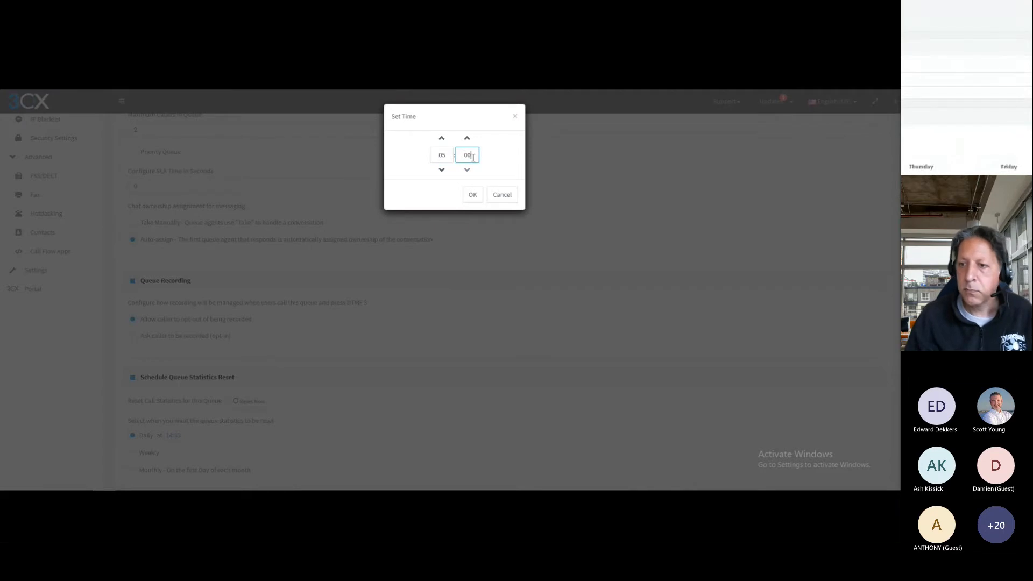
pyautogui.click(471, 196)
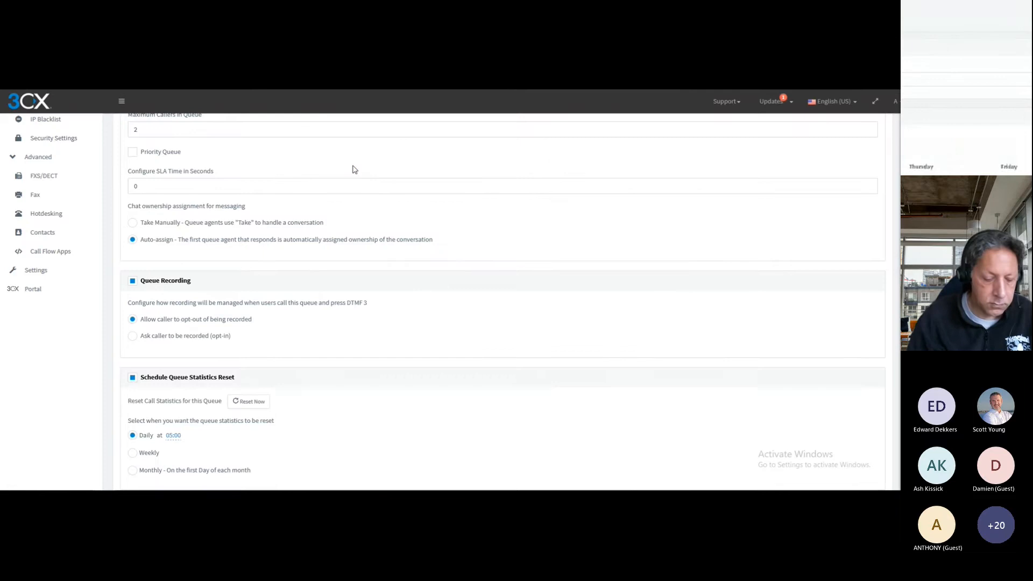
pyautogui.scroll(5, 355, 170)
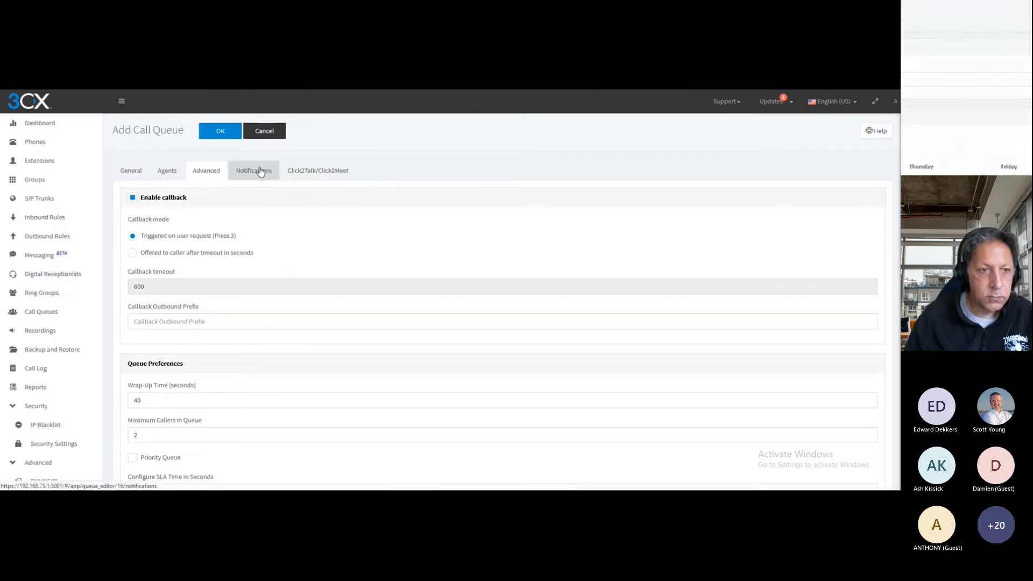
pyautogui.click(220, 133)
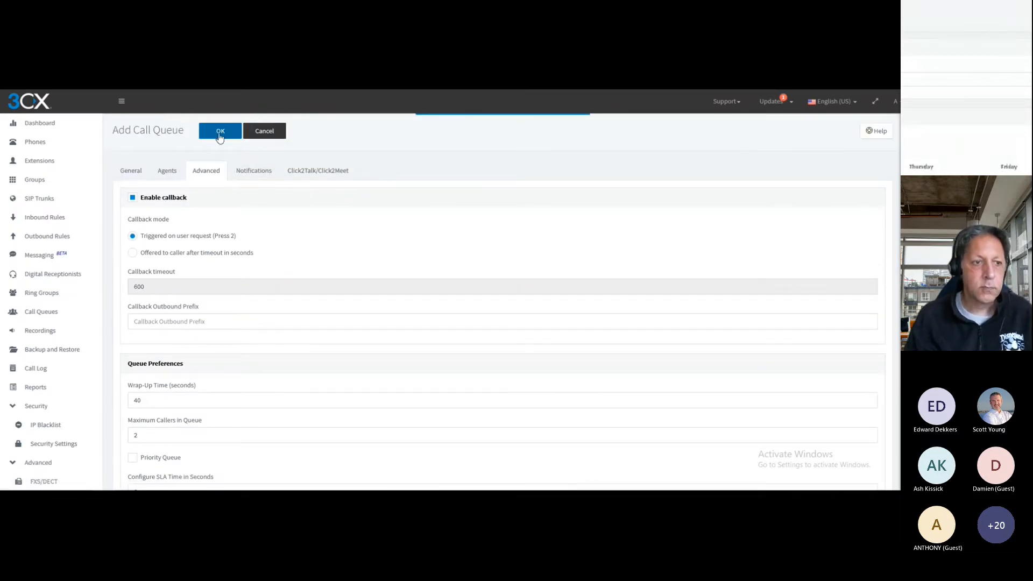
# Reopen the saved Accounts queue for editing at its no-answer destination settings
pyautogui.doubleClick(202, 293)
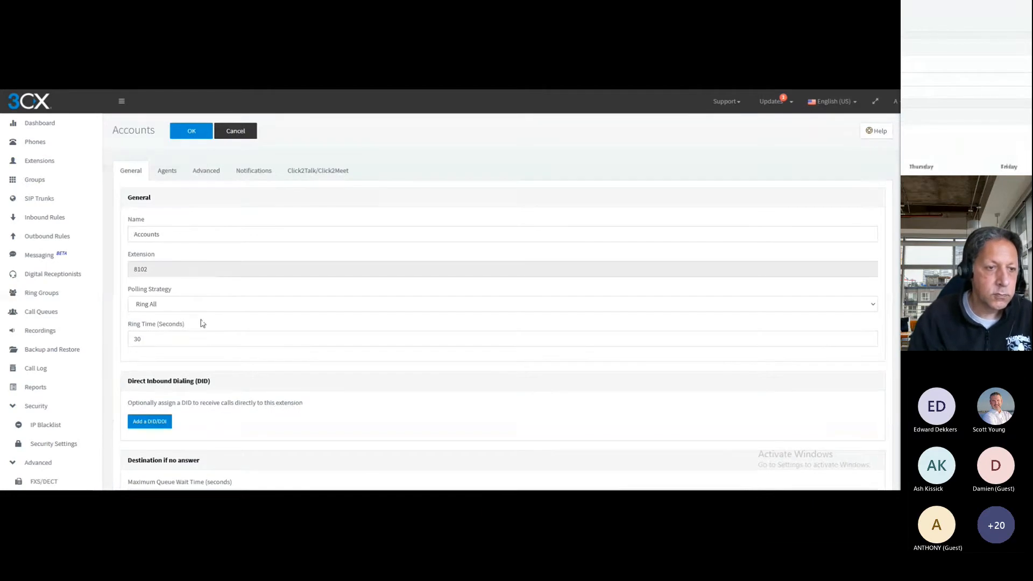
pyautogui.scroll(-5, 209, 349)
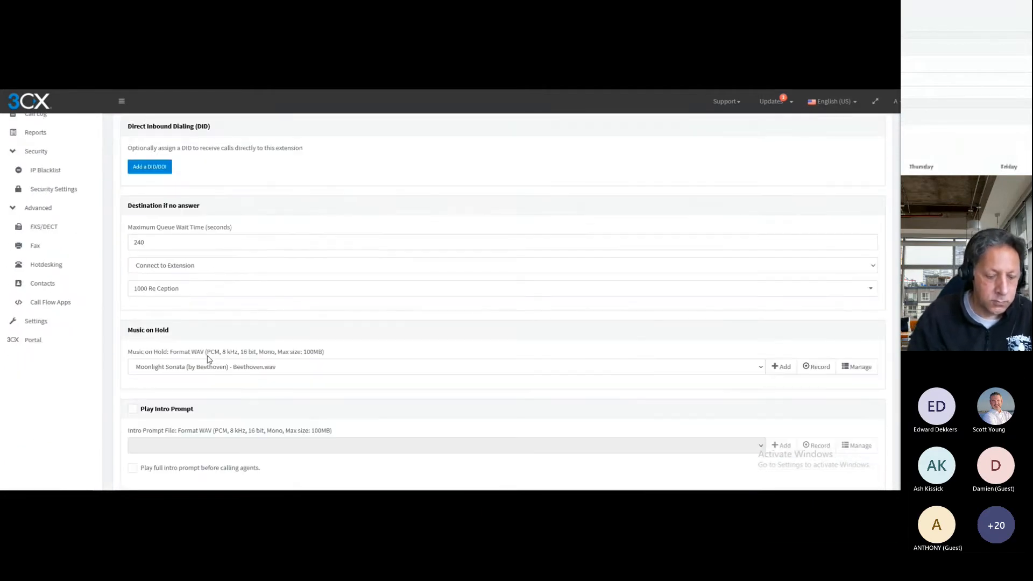
pyautogui.click(218, 289)
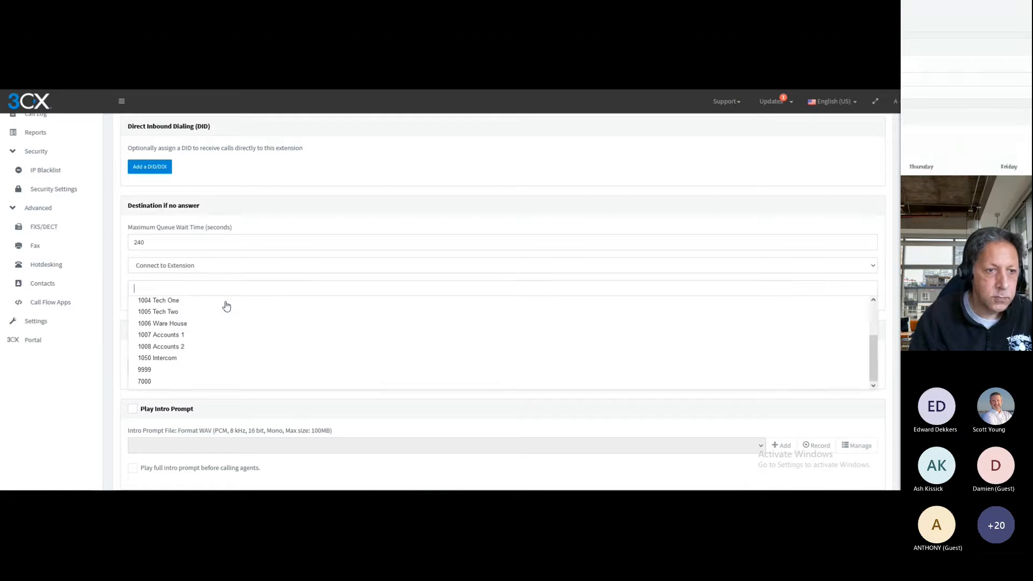
pyautogui.scroll(-2, 226, 307)
pyautogui.scroll(-1, 234, 334)
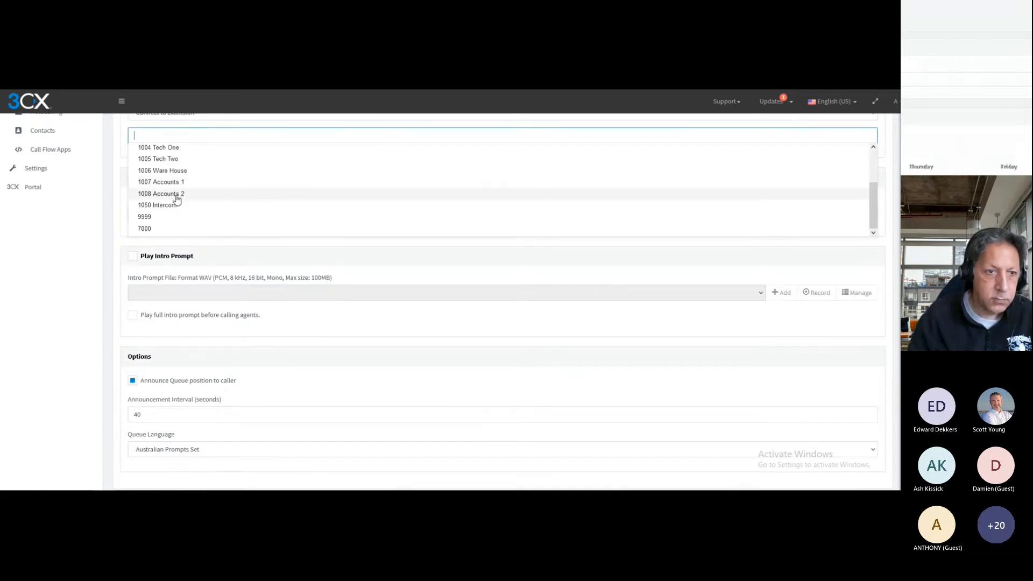
pyautogui.scroll(3, 180, 198)
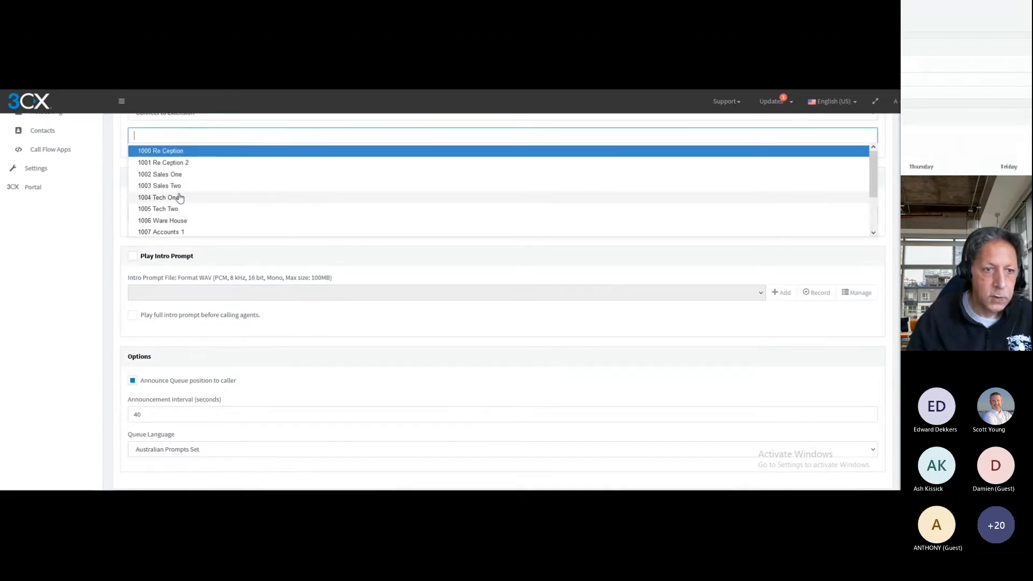
pyautogui.scroll(-3, 180, 199)
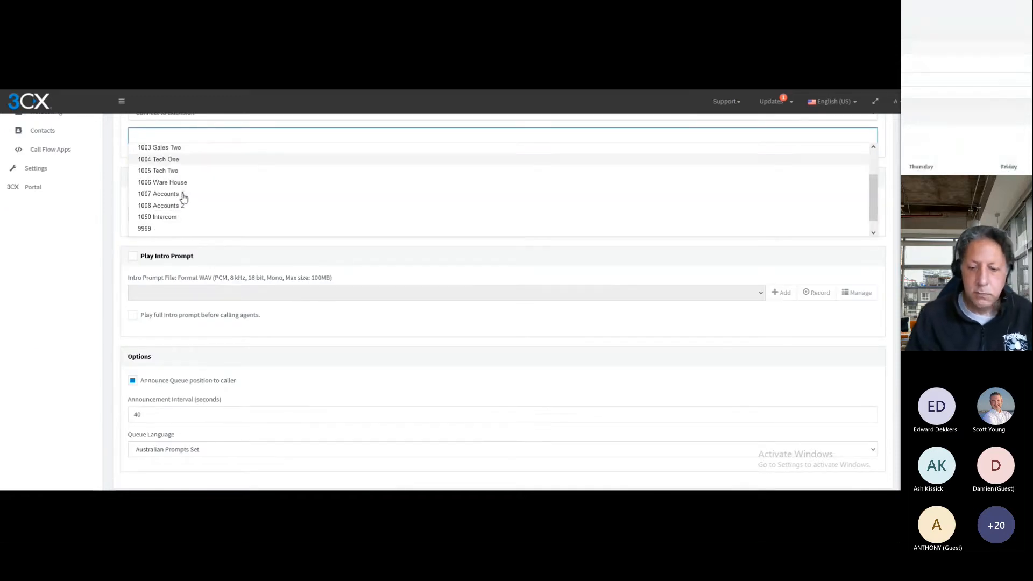
pyautogui.click(119, 219)
# Set the Accounts queue's no-answer destination to the voicemail box for extension 8102 Accounts and save the queue
pyautogui.scroll(2, 120, 219)
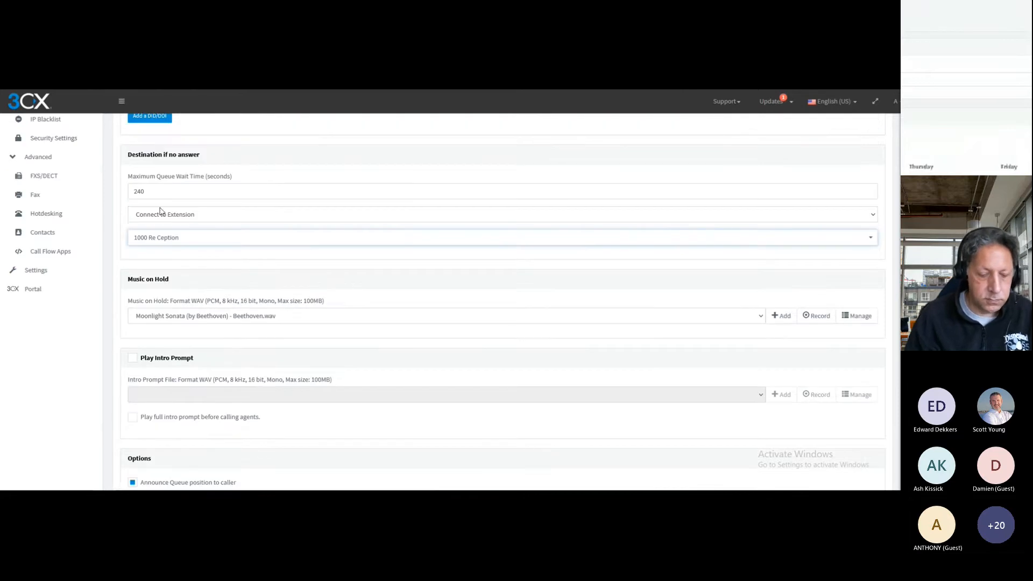
pyautogui.click(161, 214)
pyautogui.click(171, 254)
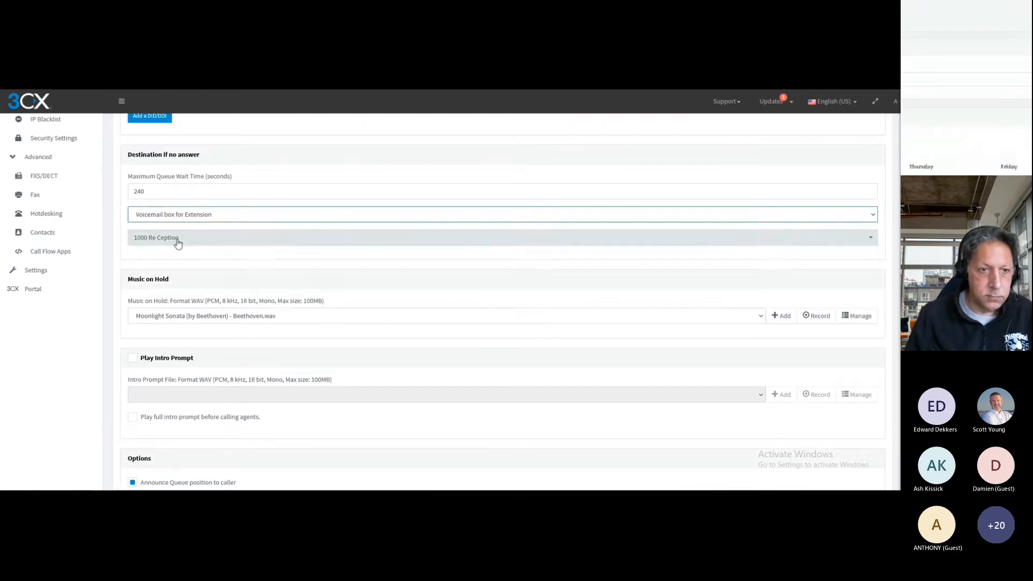
pyautogui.click(174, 237)
pyautogui.scroll(-4, 179, 278)
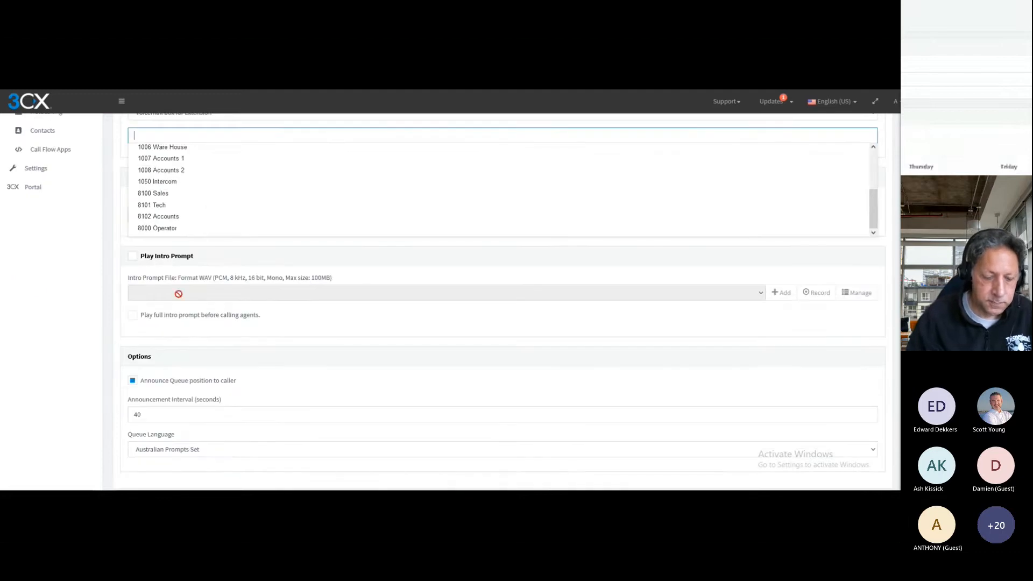
pyautogui.click(173, 217)
pyautogui.scroll(10, 113, 214)
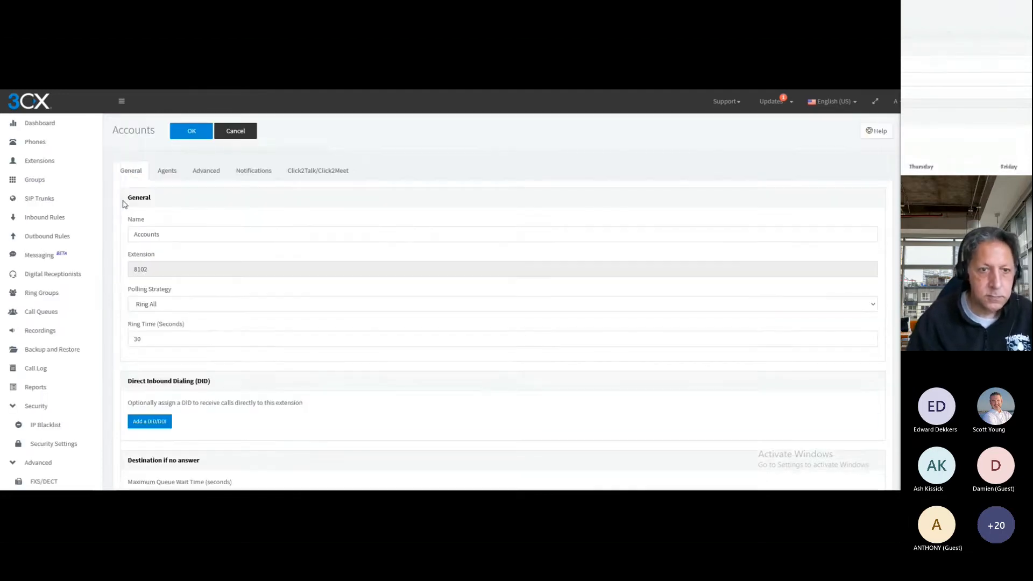
pyautogui.click(210, 139)
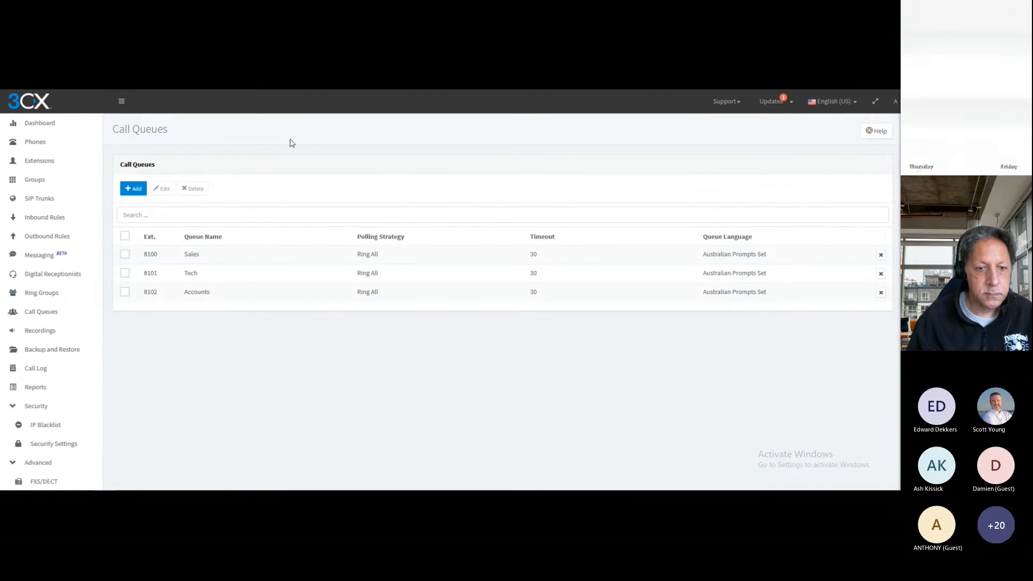
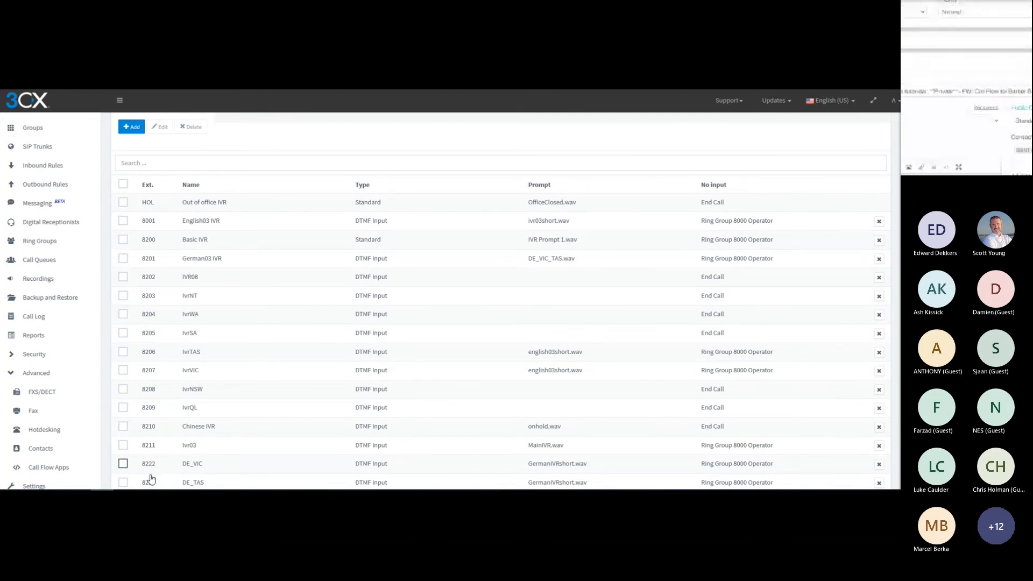
# Mark the English03 IVR, German03 IVR, IvrTAS, IvrVIC, Ivr03, DE_VIC and DE_TAS entries in the digital receptionists list for review
pyautogui.click(123, 221)
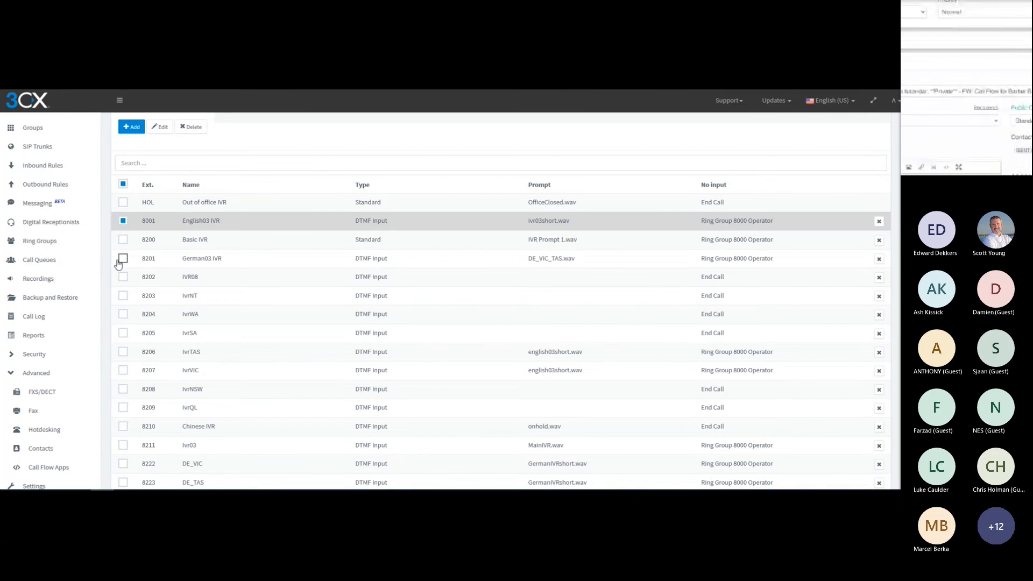
pyautogui.click(124, 259)
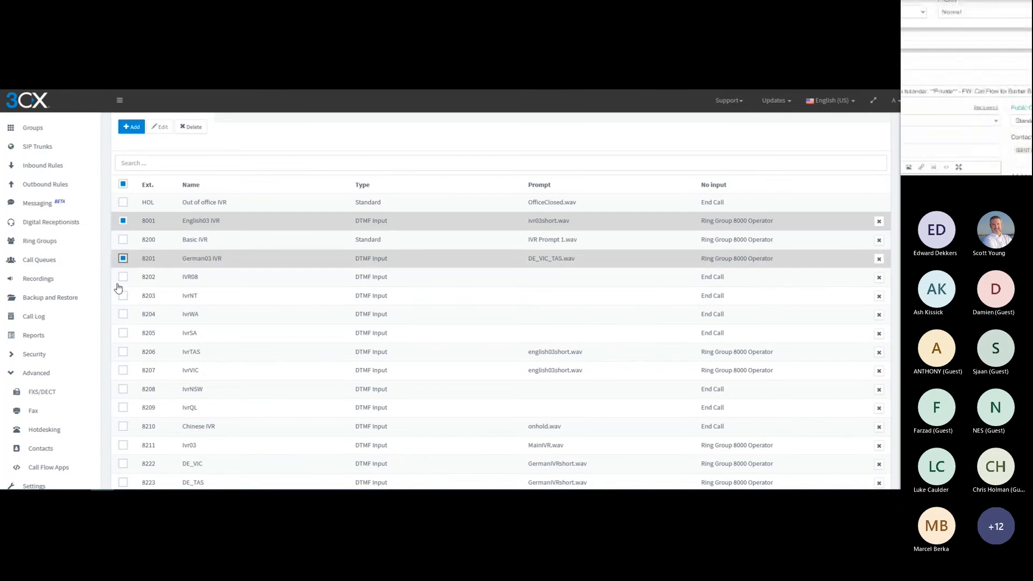
pyautogui.click(123, 352)
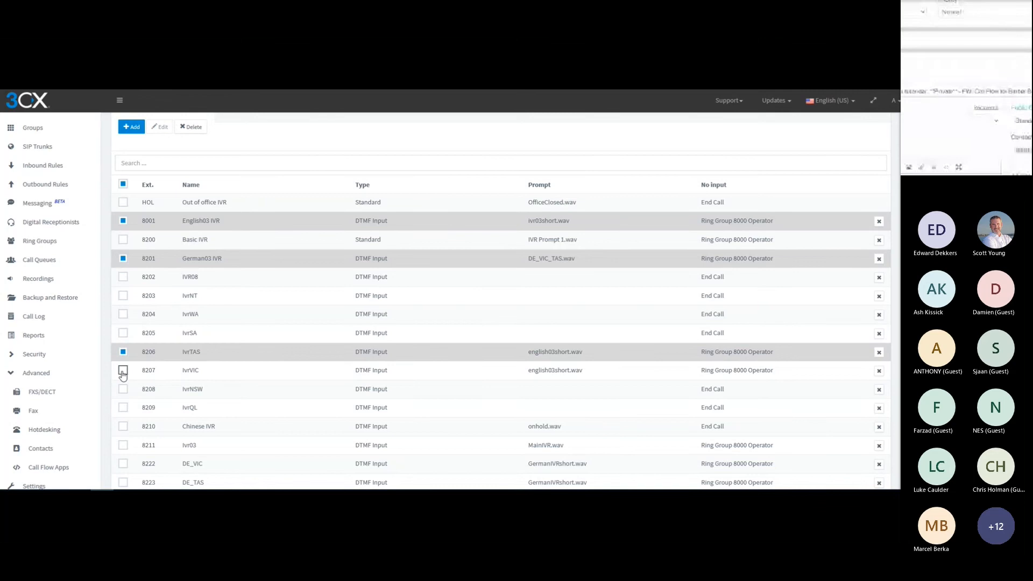
pyautogui.click(123, 370)
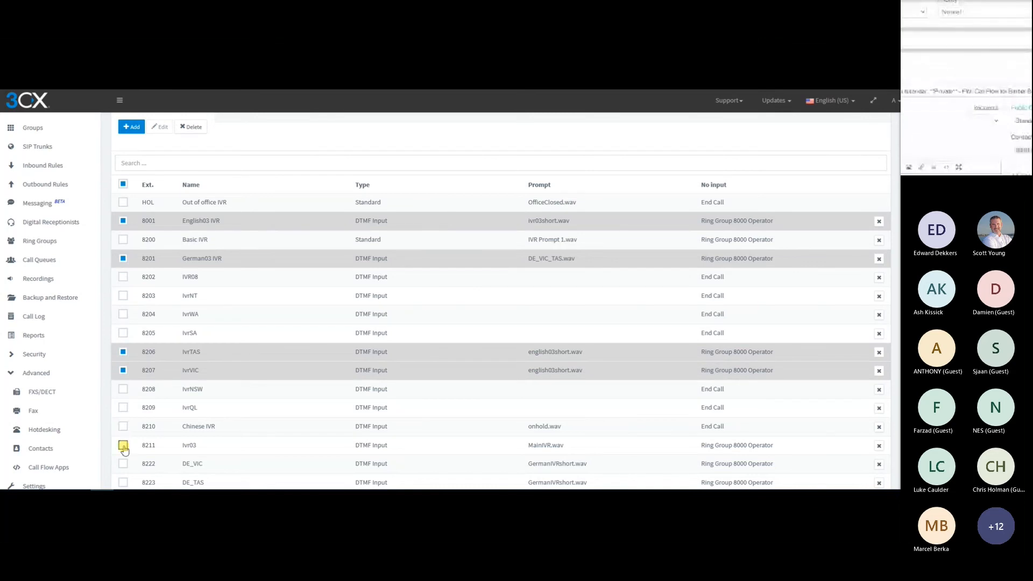
pyautogui.click(123, 445)
pyautogui.click(124, 465)
pyautogui.click(124, 482)
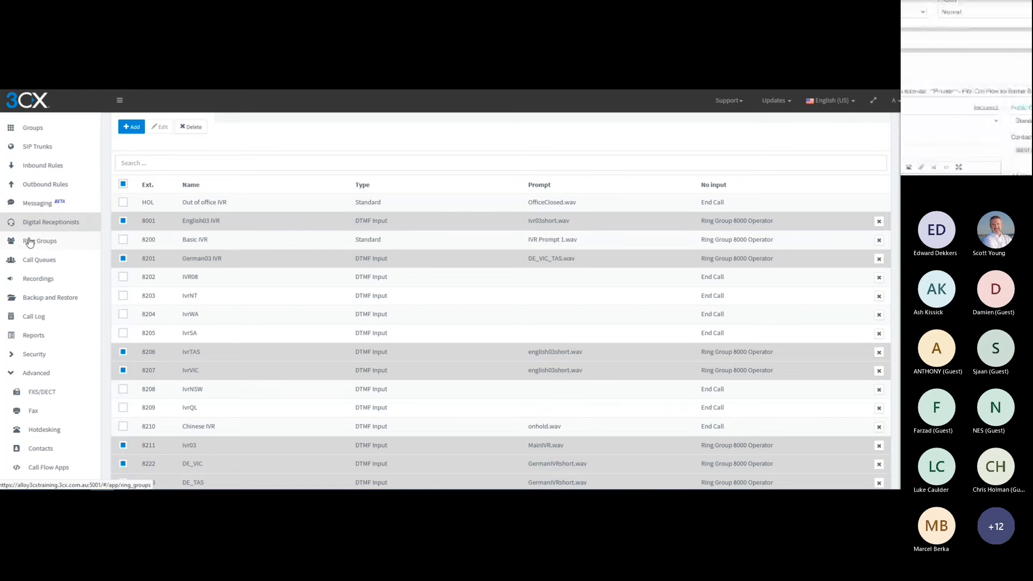
# Show the call queues and mark the three German queues plus the Sales, Tech and Accounts queues for review
pyautogui.click(34, 261)
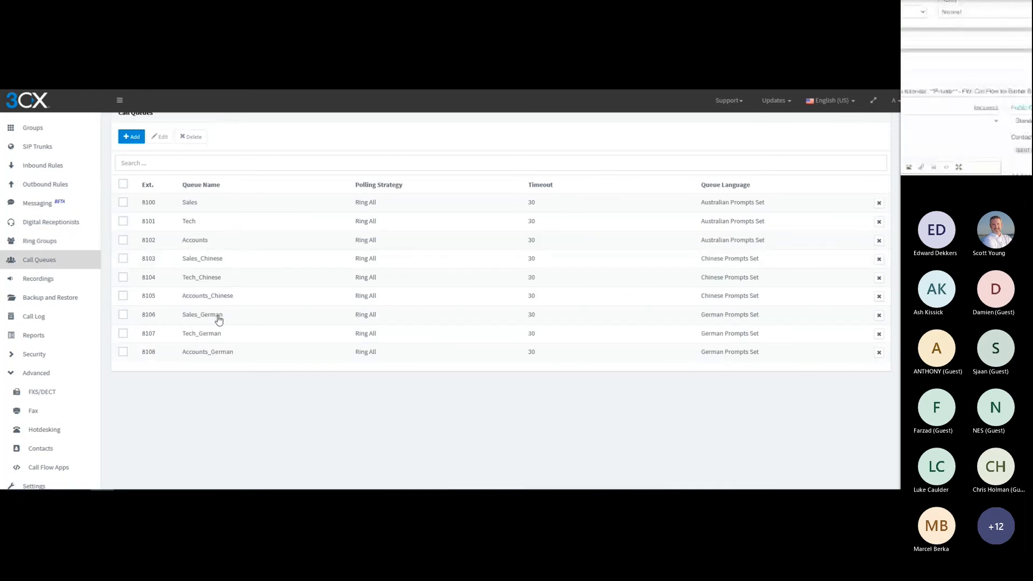
pyautogui.click(123, 315)
pyautogui.click(123, 333)
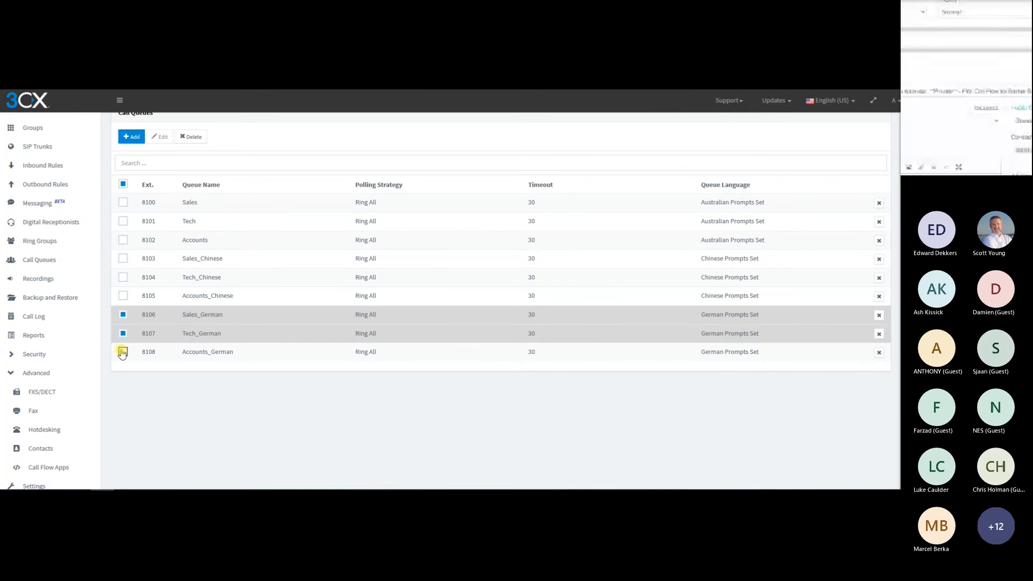
pyautogui.click(123, 352)
pyautogui.click(123, 240)
pyautogui.click(123, 221)
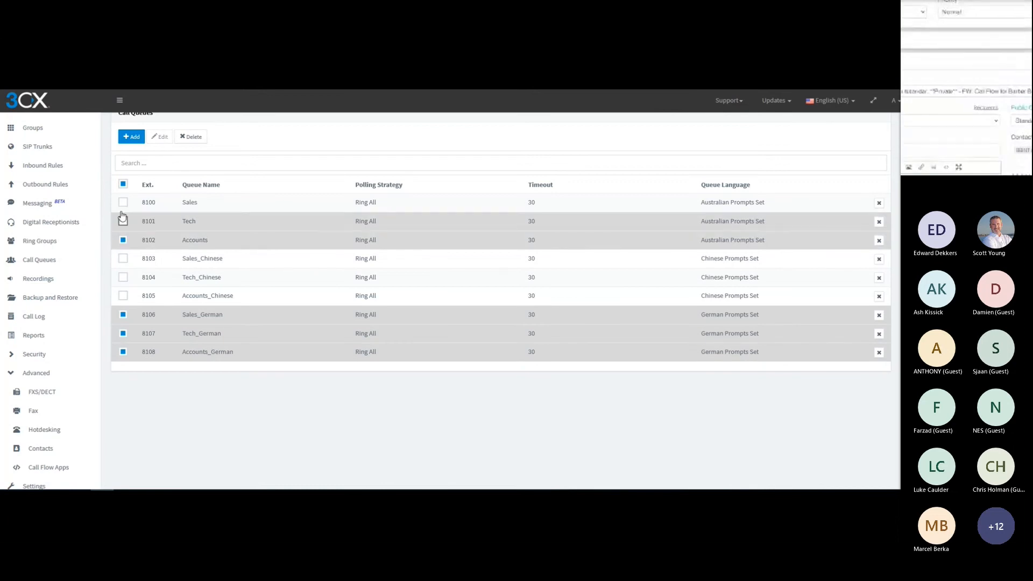
pyautogui.click(123, 203)
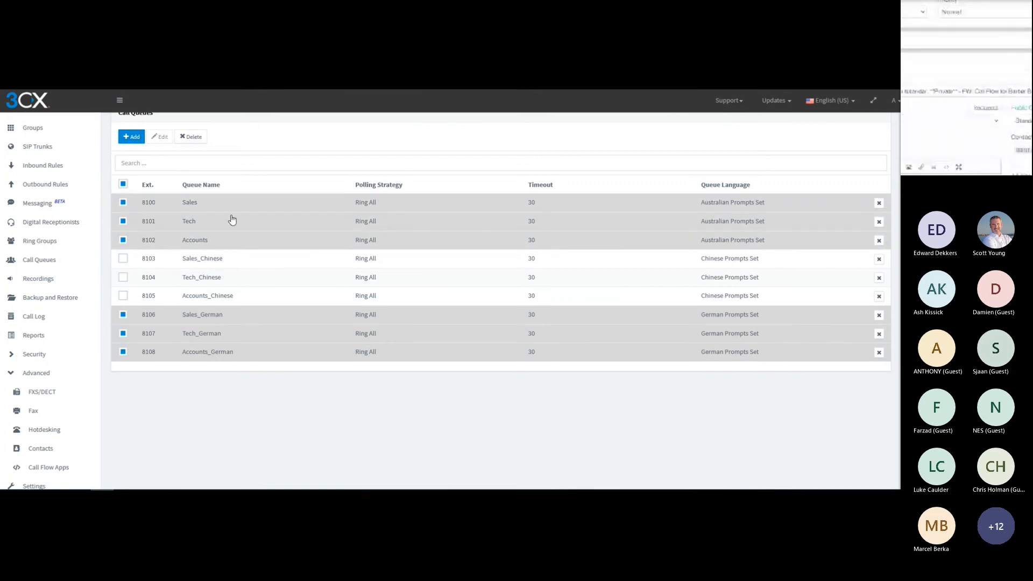
# Review the Sales_German queue's general settings and assigned agents, and close it without changes
pyautogui.doubleClick(220, 317)
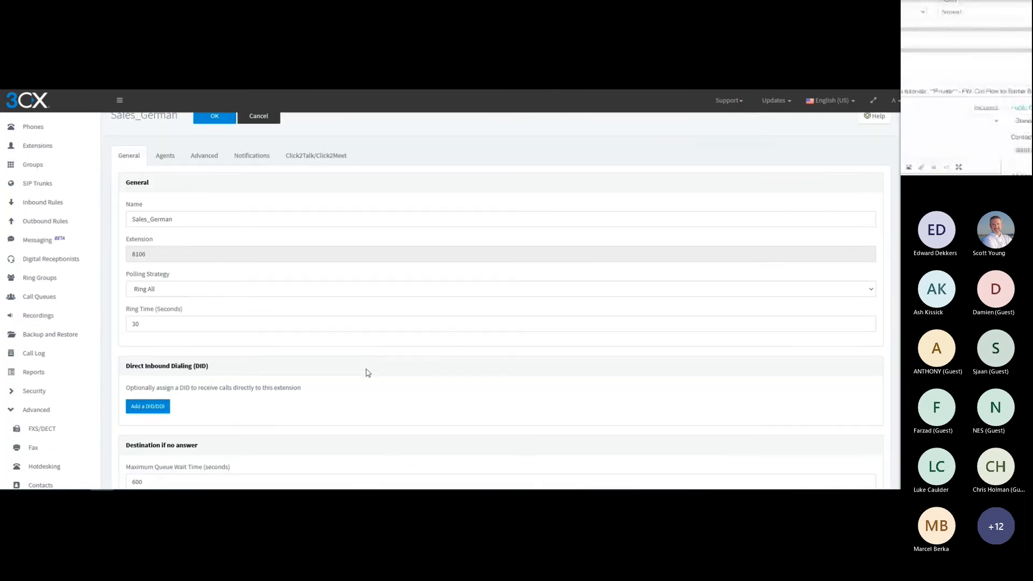
pyautogui.scroll(-5, 367, 373)
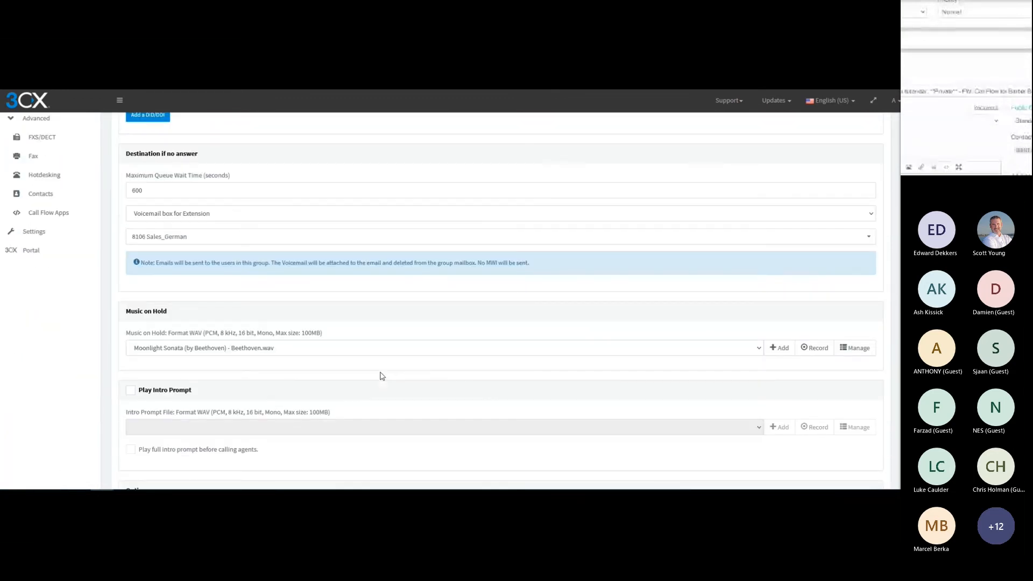
pyautogui.scroll(5, 382, 375)
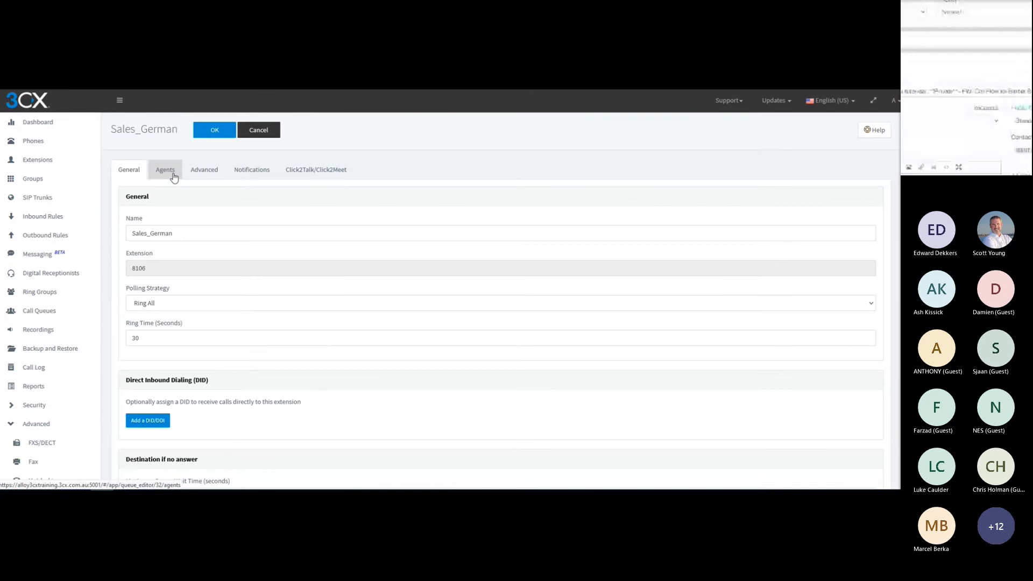
pyautogui.click(165, 170)
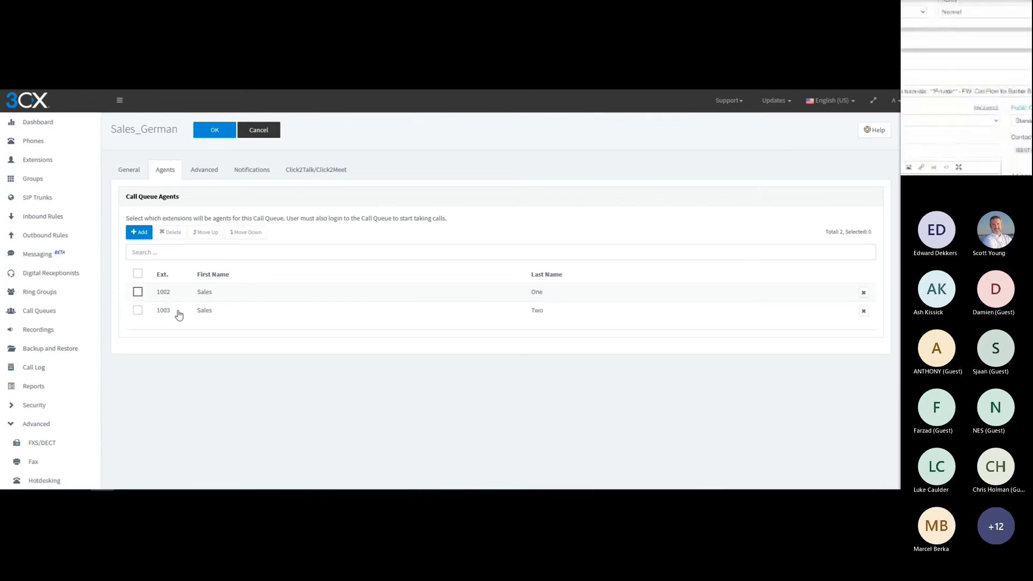
pyautogui.click(252, 139)
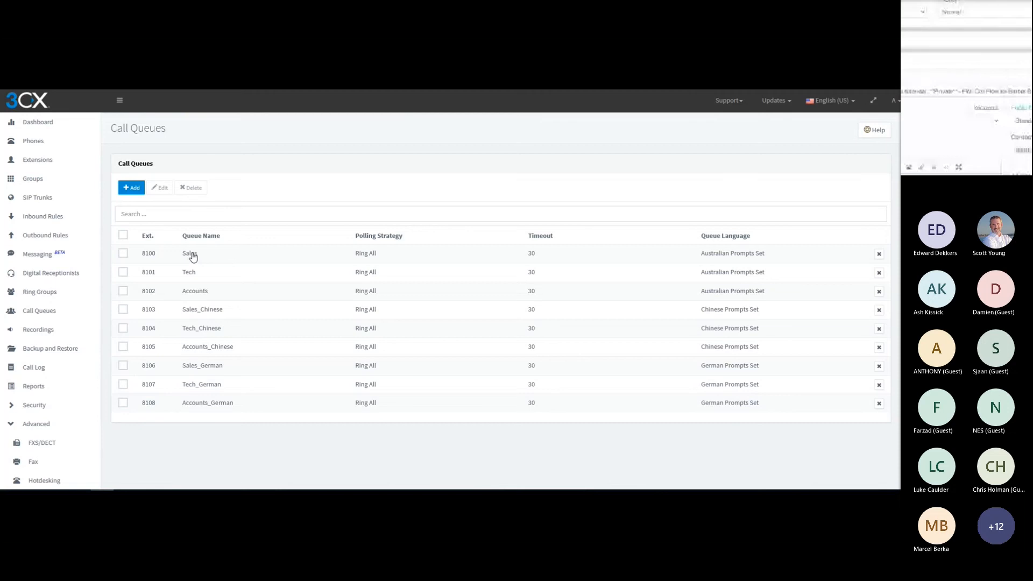
# Review the agents assigned to the Sales queue, close it without changes, and view the extensions list
pyautogui.click(193, 256)
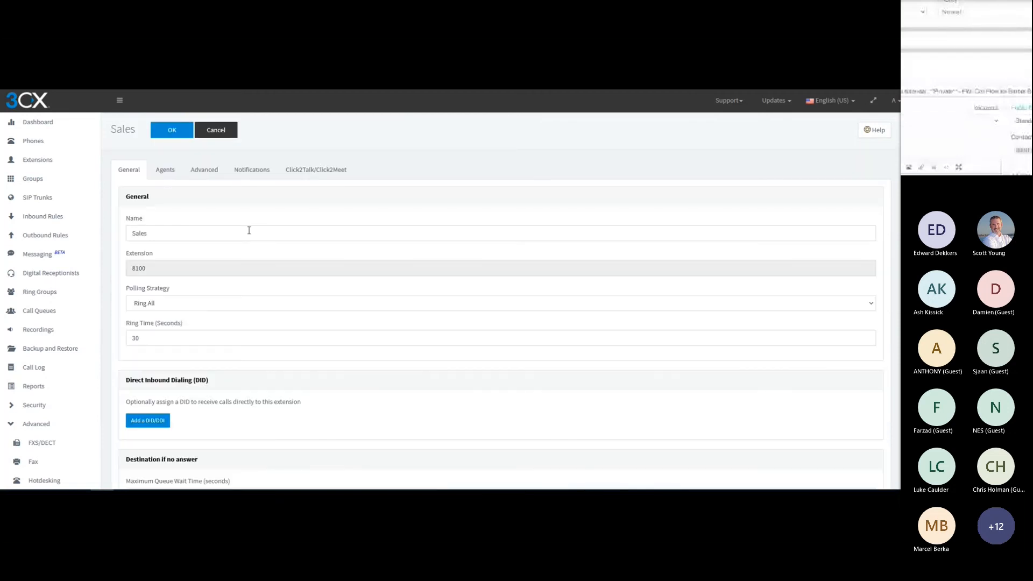
pyautogui.click(165, 171)
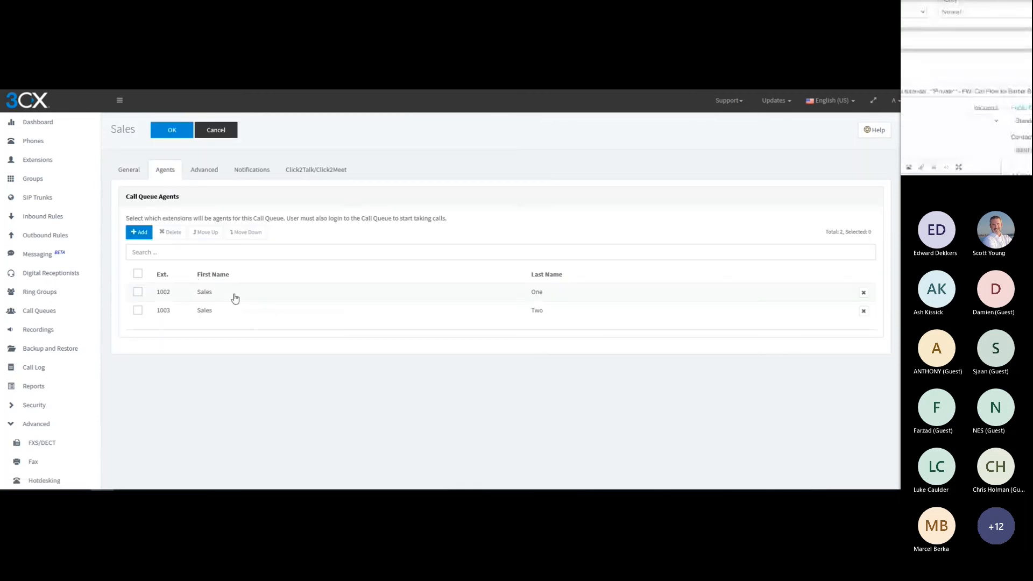
pyautogui.click(218, 131)
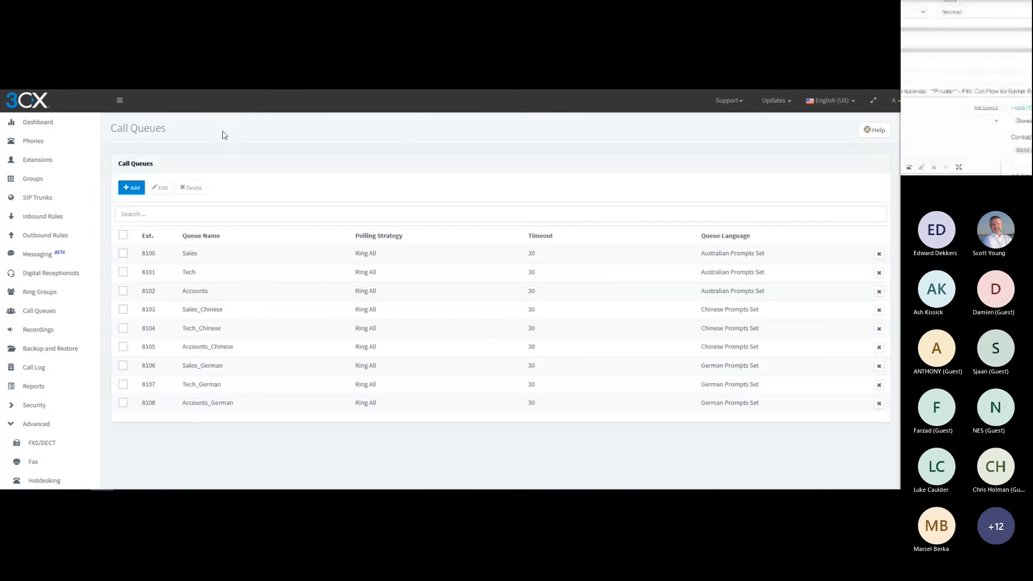
pyautogui.click(36, 163)
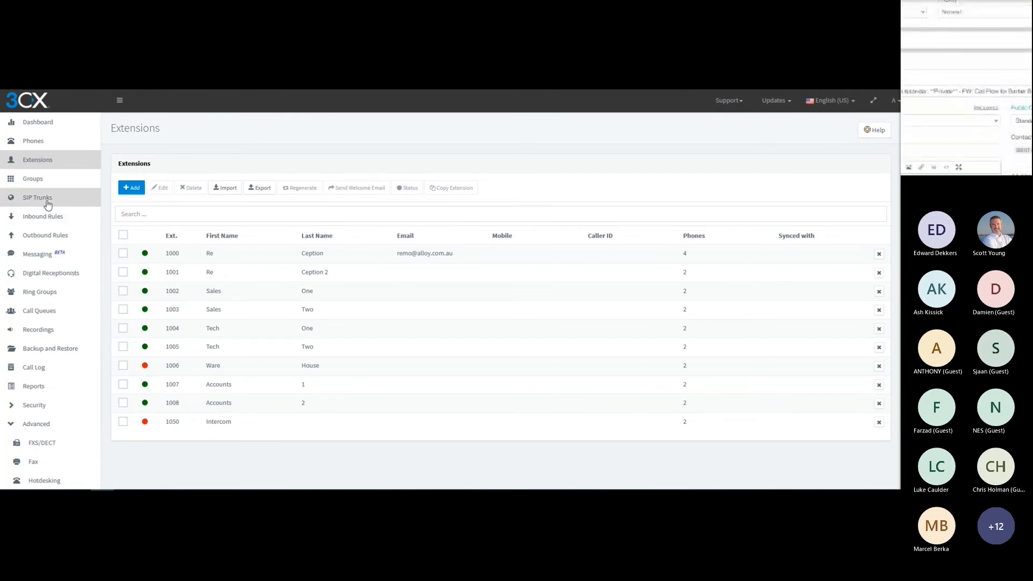
# Create a caller ID inbound rule named IVR03 with the caller ID mask 03*
pyautogui.click(34, 218)
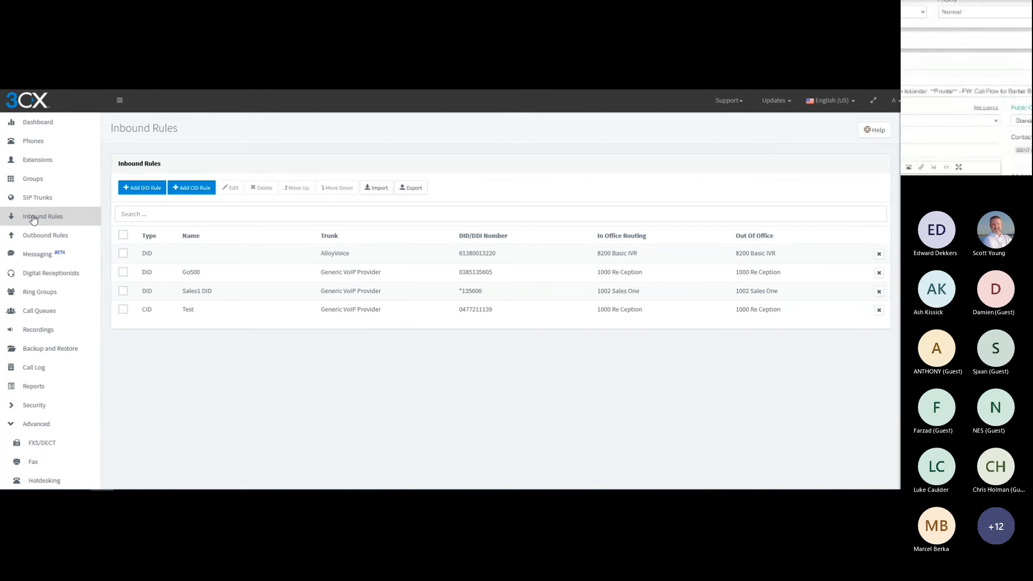
pyautogui.click(192, 192)
pyautogui.click(153, 204)
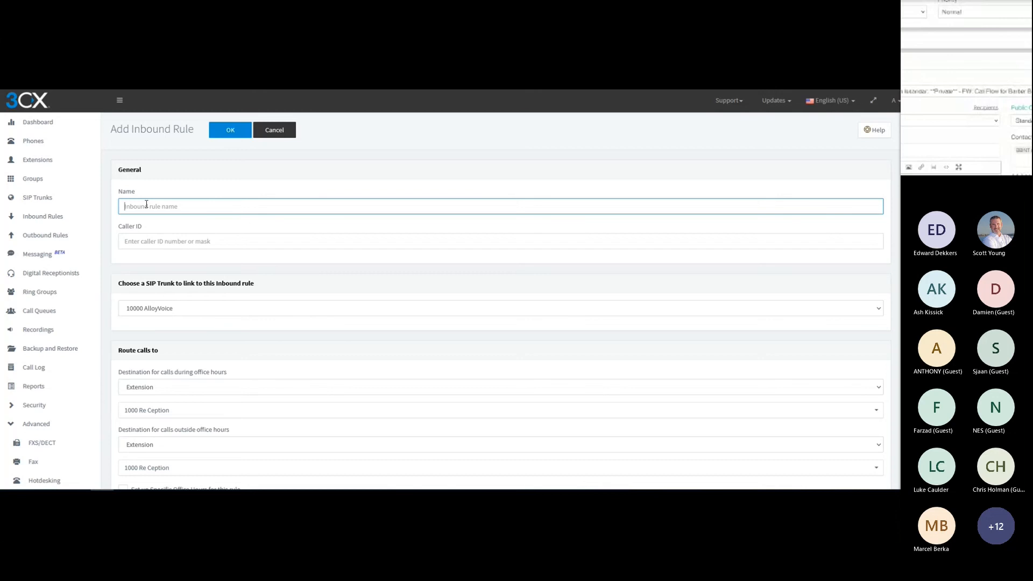
pyautogui.write('IVR')
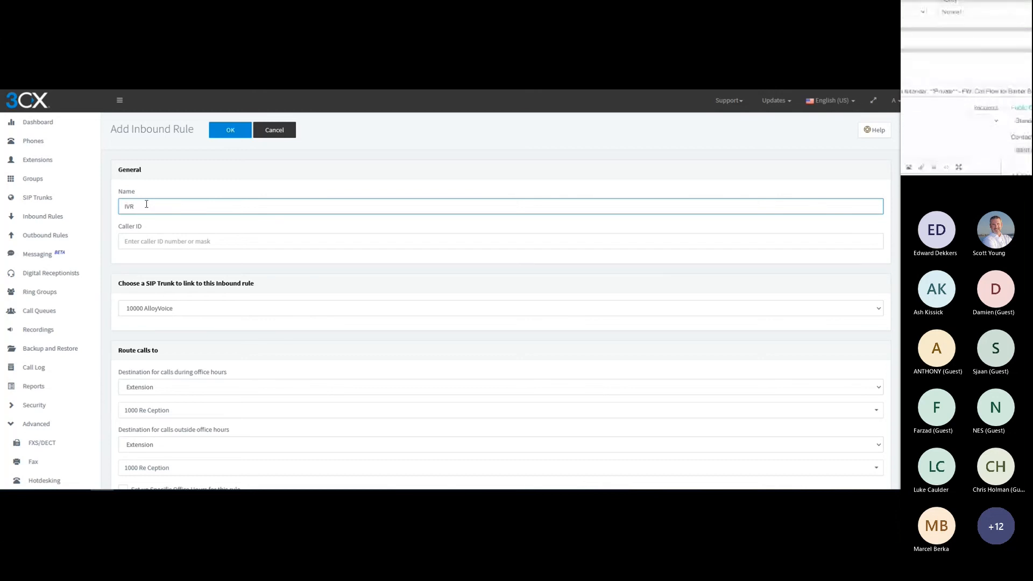
pyautogui.write('03')
pyautogui.click(155, 243)
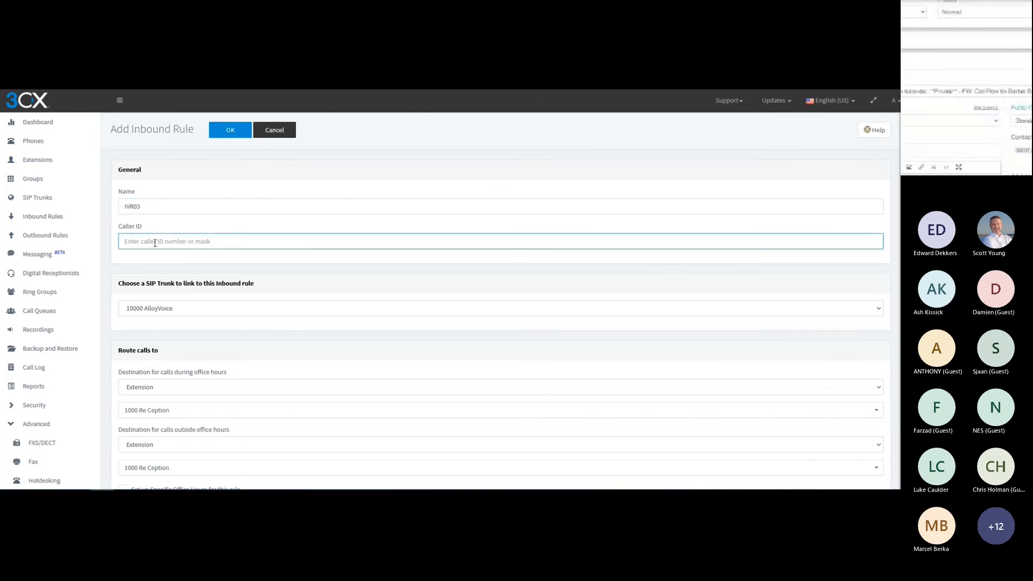
pyautogui.write('03*')
pyautogui.doubleClick(128, 240)
# Link the rule to the 10000 AlloyVoice trunk and route office-hours calls to IVR 8211 Ivr03
pyautogui.click(169, 310)
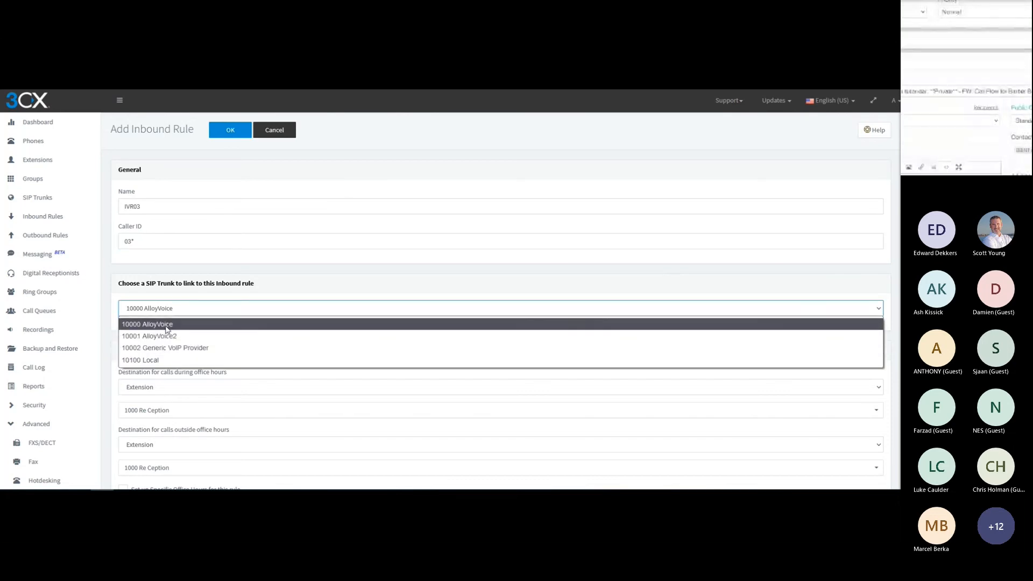
pyautogui.click(166, 327)
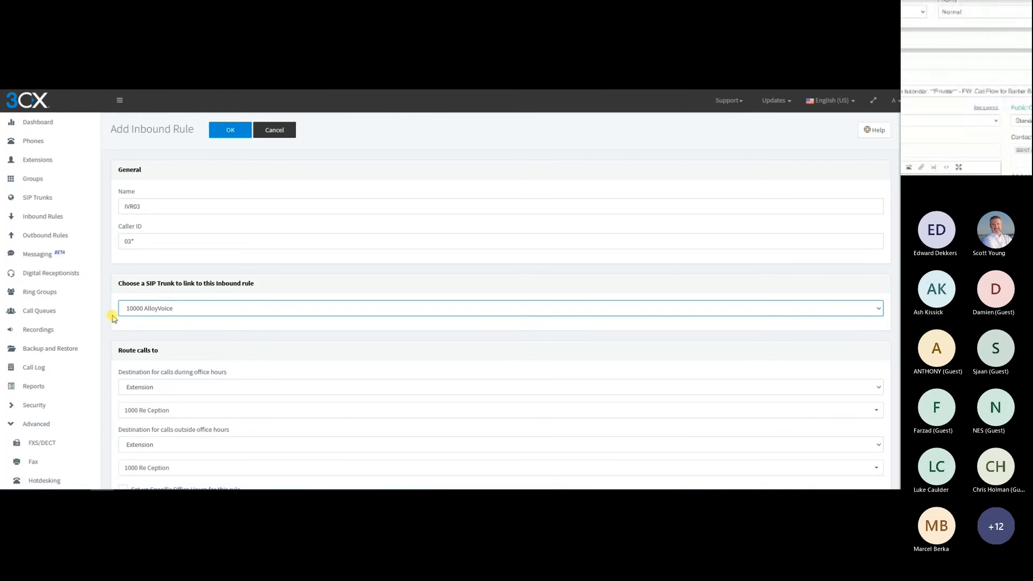
pyautogui.scroll(-1, 115, 318)
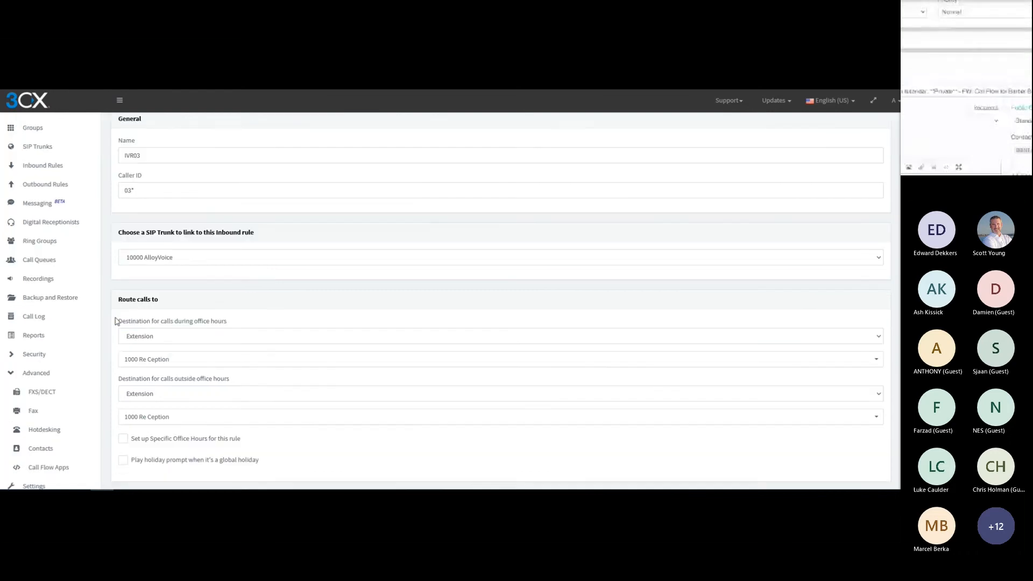
pyautogui.click(144, 366)
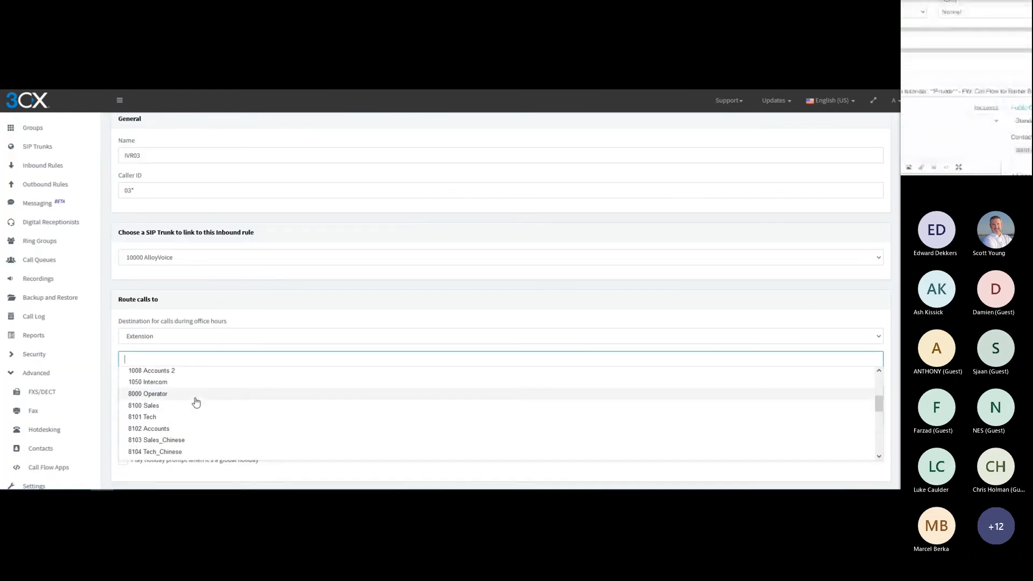
pyautogui.scroll(-5, 196, 403)
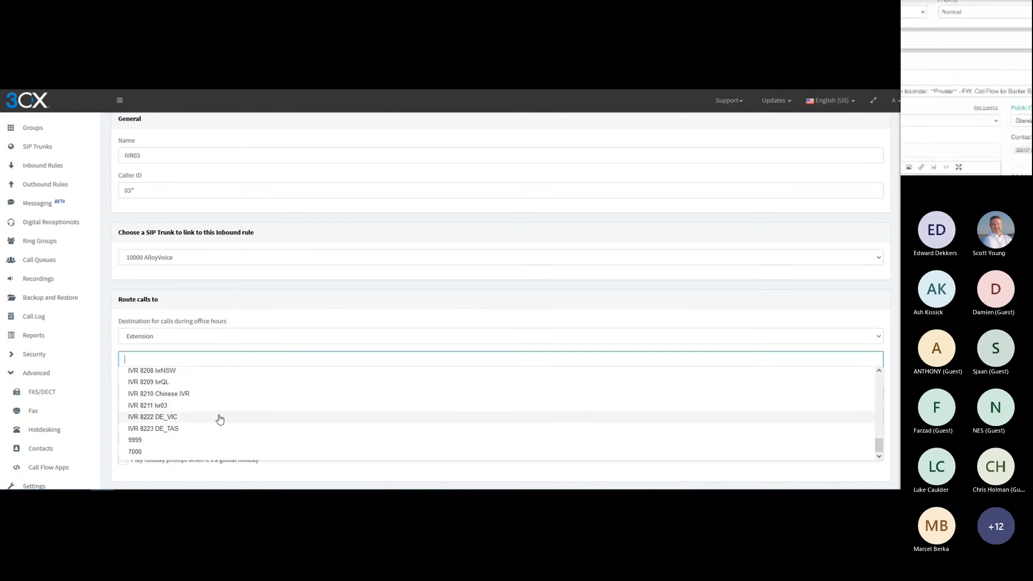
pyautogui.click(143, 406)
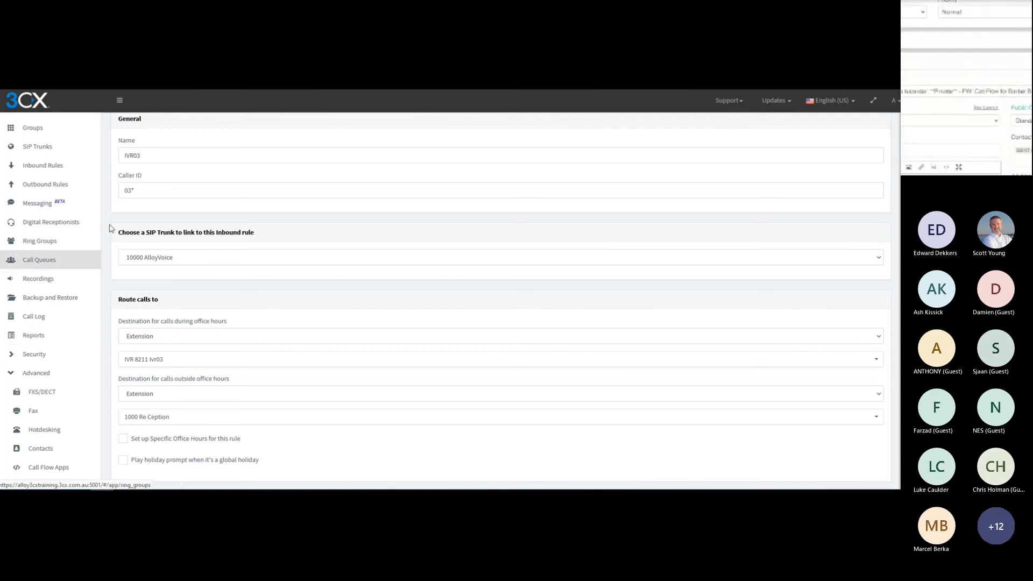
# Save the IVR03 rule and move it up to first place in the inbound rules list
pyautogui.scroll(1, 110, 226)
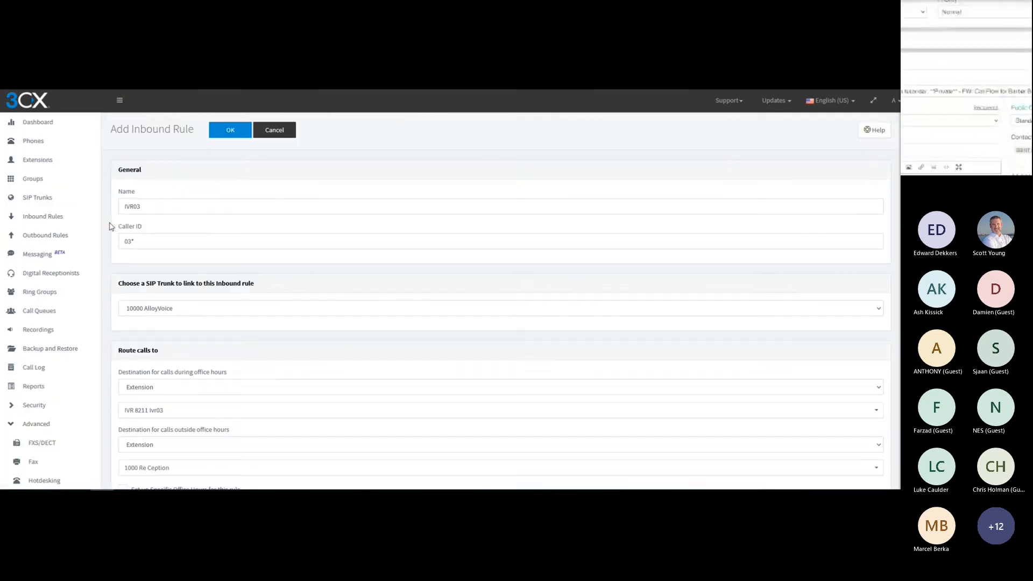
pyautogui.click(225, 132)
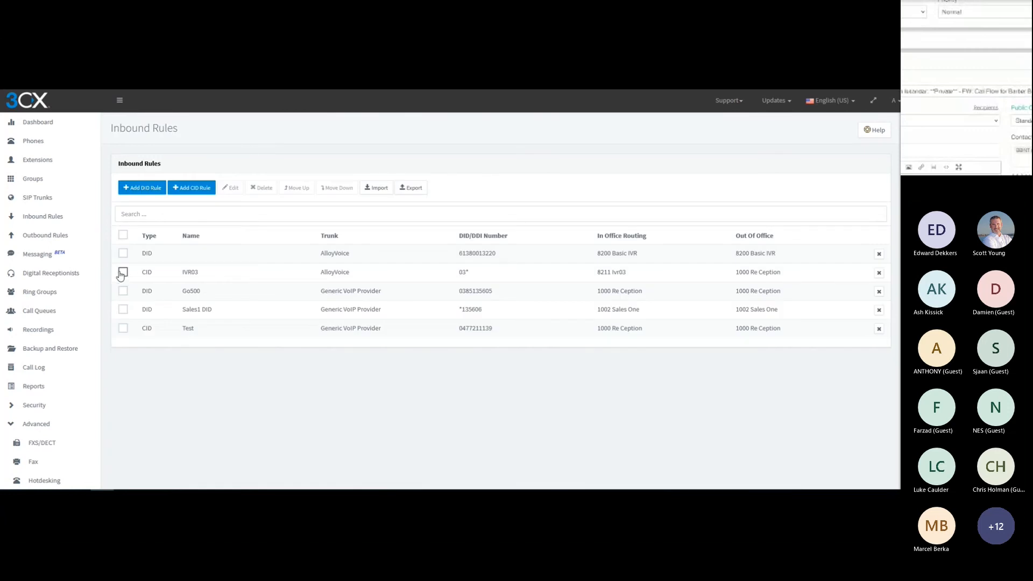
pyautogui.click(122, 274)
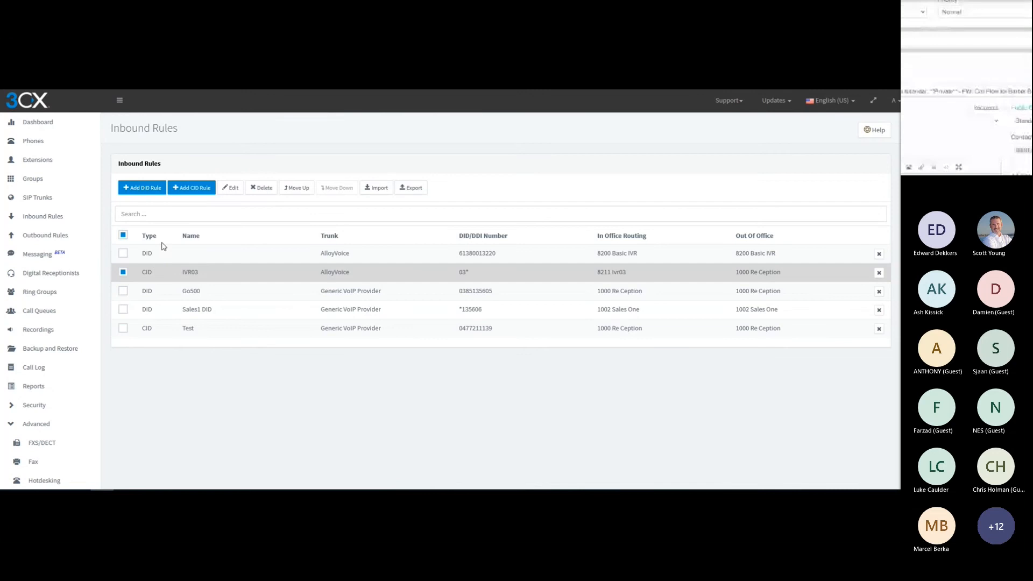
pyautogui.click(294, 188)
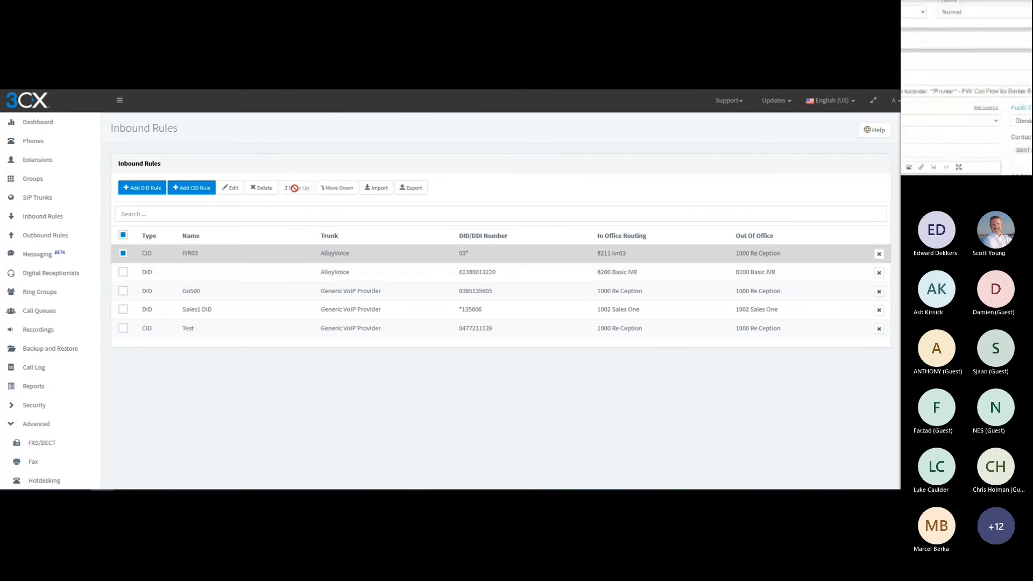
# Create another caller ID inbound rule named IVR613 with the caller ID mask 613*
pyautogui.click(180, 188)
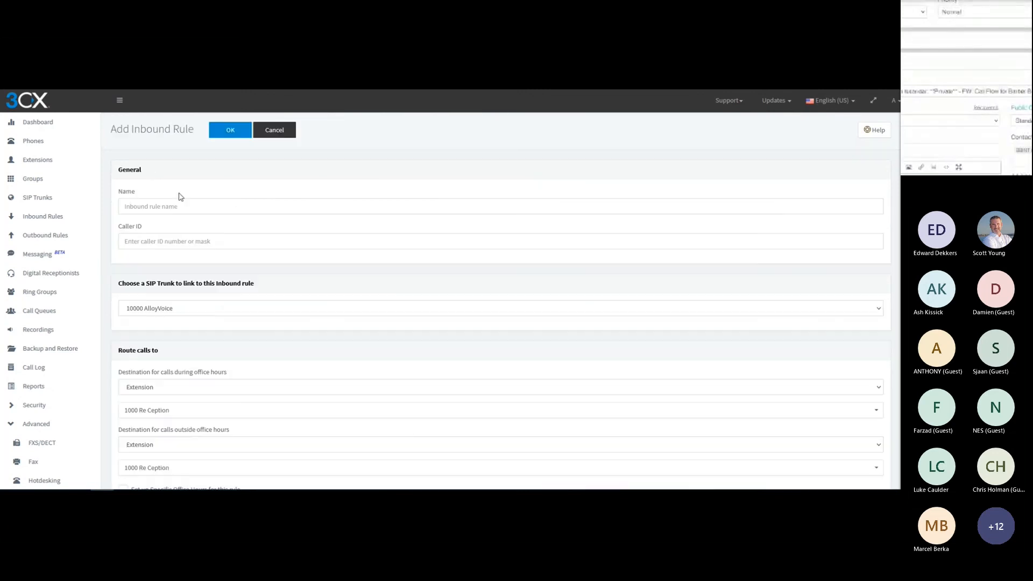
pyautogui.click(156, 209)
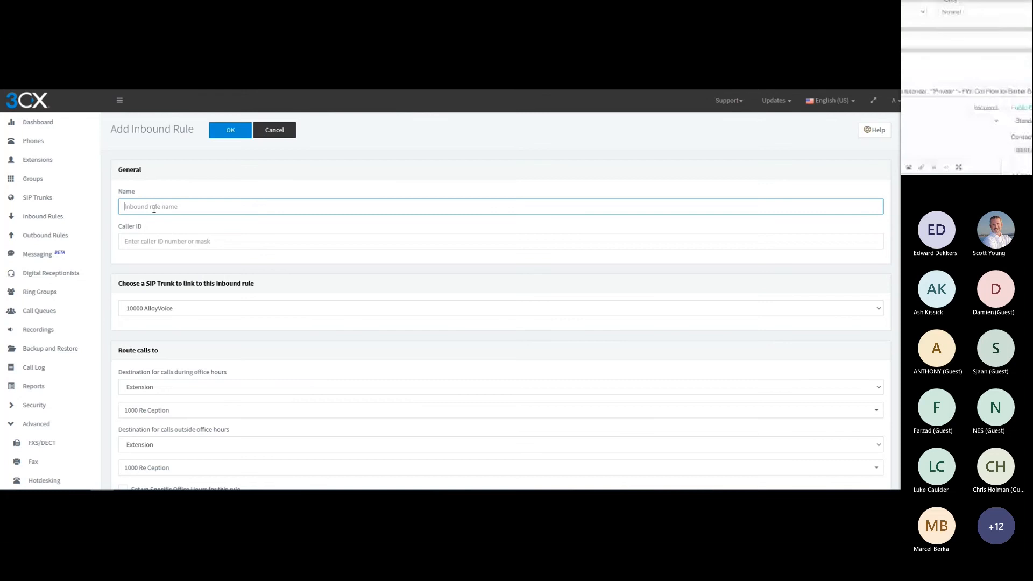
pyautogui.write('IVR613')
pyautogui.click(155, 239)
pyautogui.write('6')
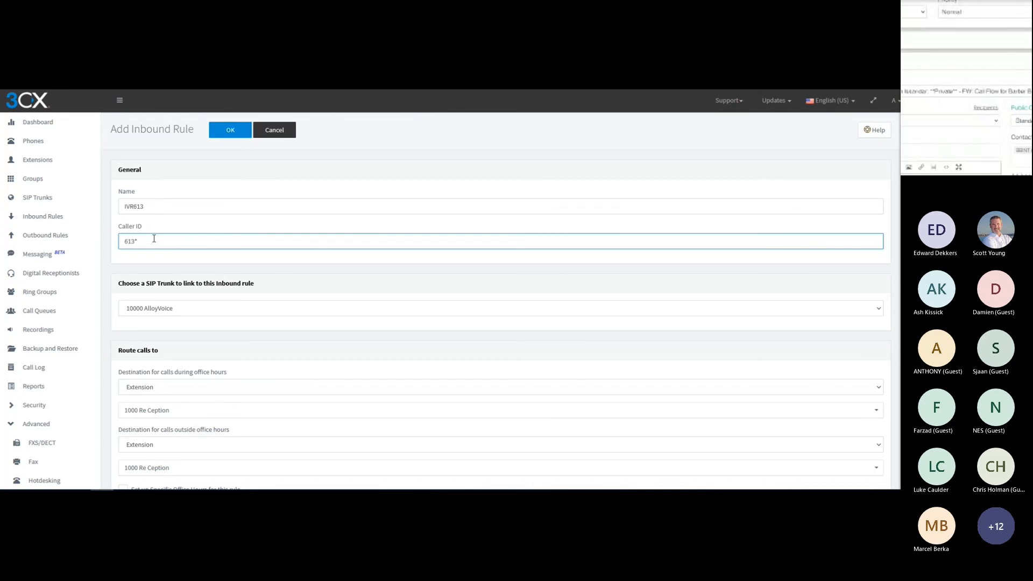
pyautogui.moveTo(144, 241); pyautogui.dragTo(123, 242)
pyautogui.click(124, 241)
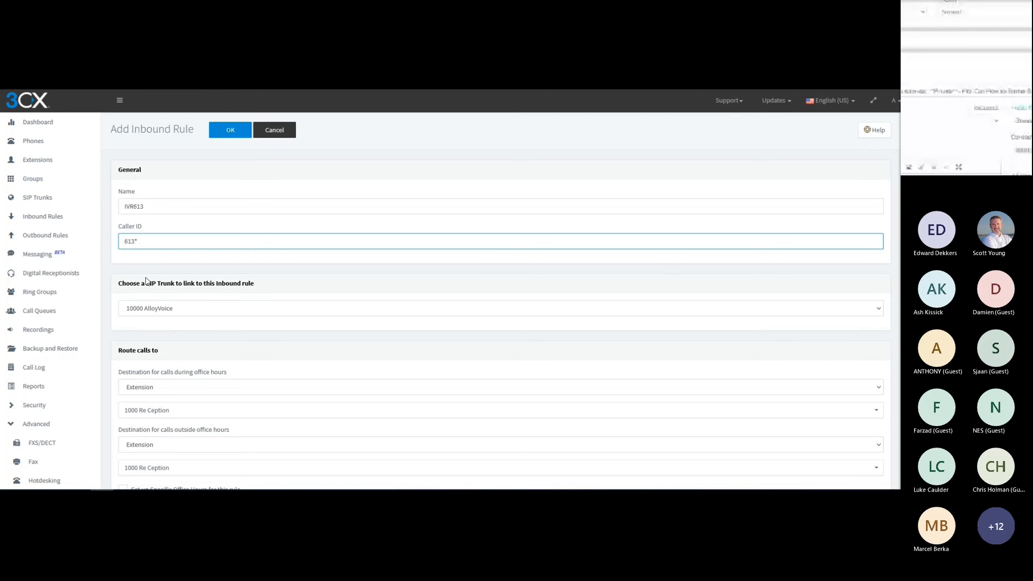
# Route the IVR613 rule's calls during office hours to IVR 8211 Ivr03
pyautogui.click(182, 411)
pyautogui.scroll(-2, 179, 375)
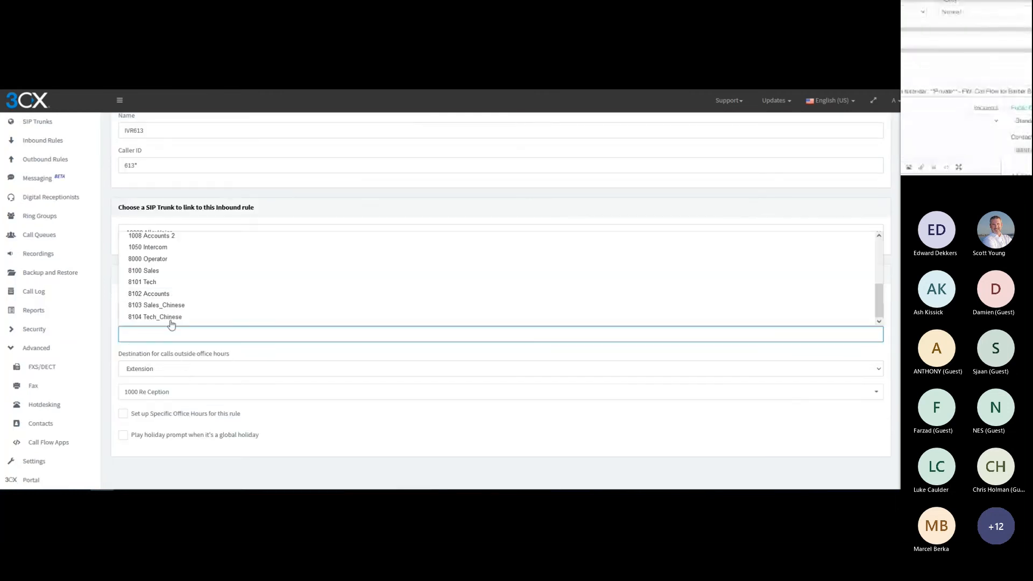
pyautogui.scroll(-4, 174, 372)
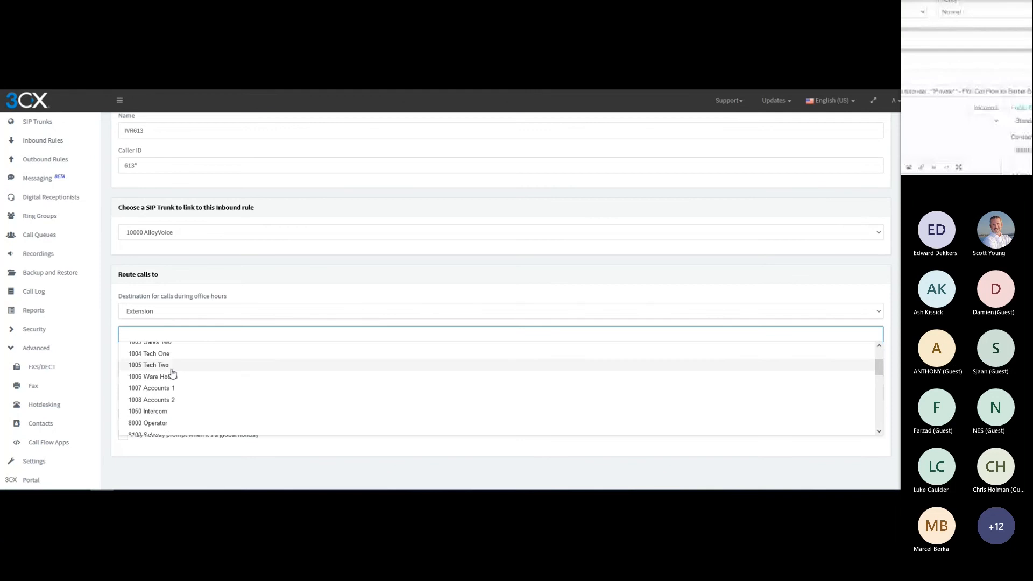
pyautogui.scroll(-5, 174, 385)
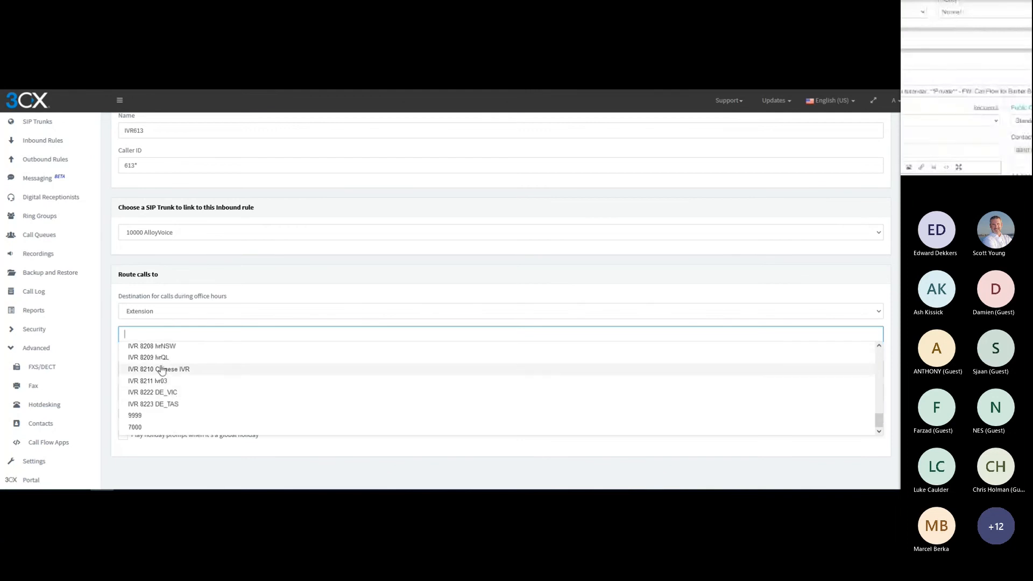
pyautogui.click(155, 382)
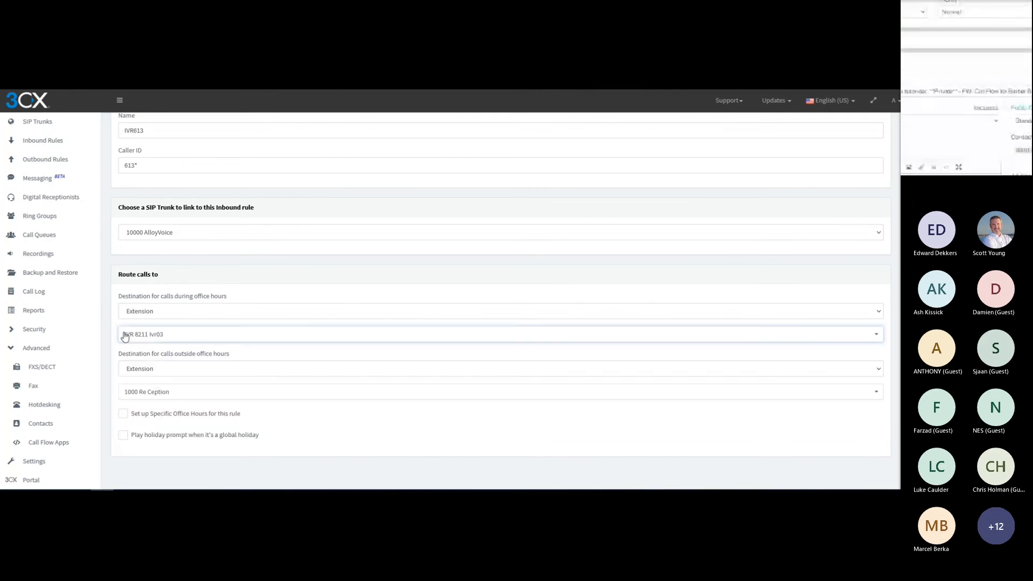
# Save the IVR613 rule and move it up to second place in the inbound rules list, directly below IVR03
pyautogui.scroll(2, 112, 329)
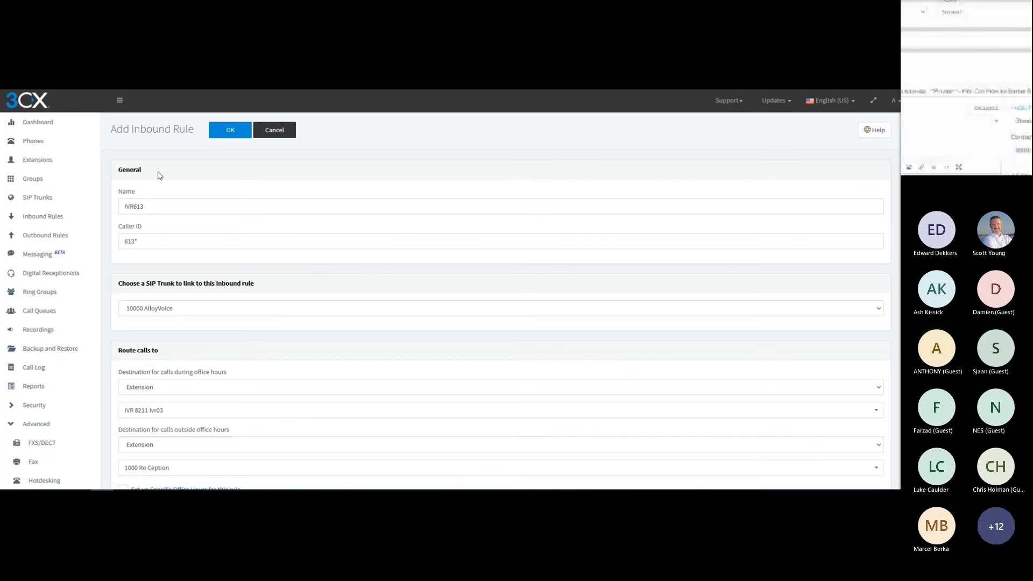
pyautogui.click(231, 131)
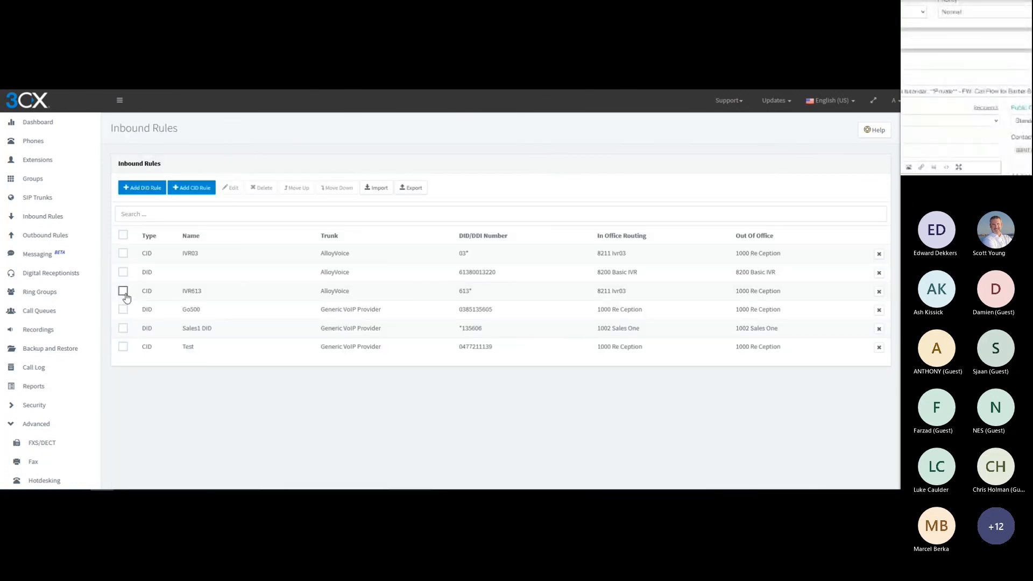
pyautogui.click(124, 291)
pyautogui.click(296, 188)
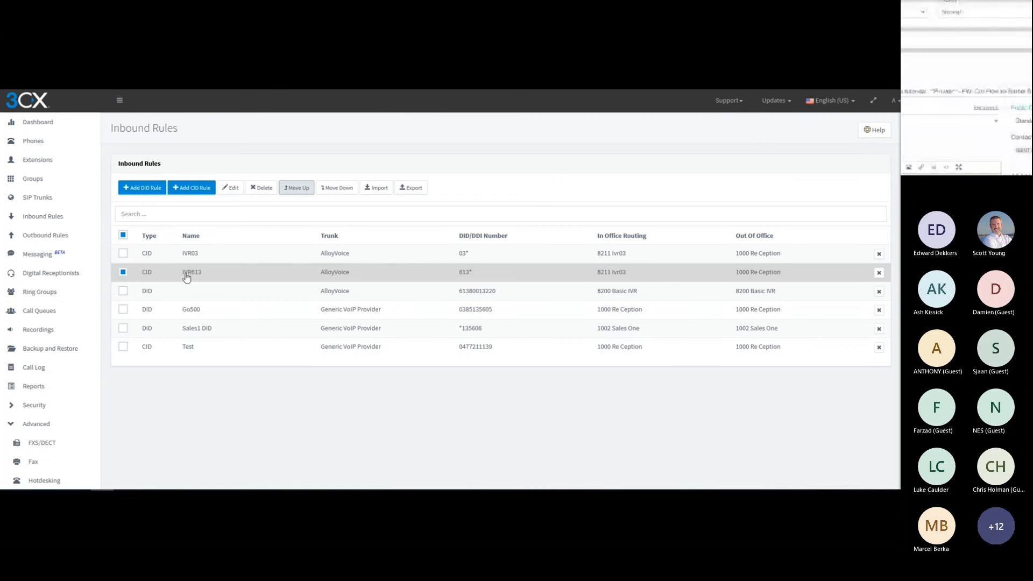
# Review the prompt and menu options of the Ivr03 digital receptionist, then close it without changes
pyautogui.click(34, 274)
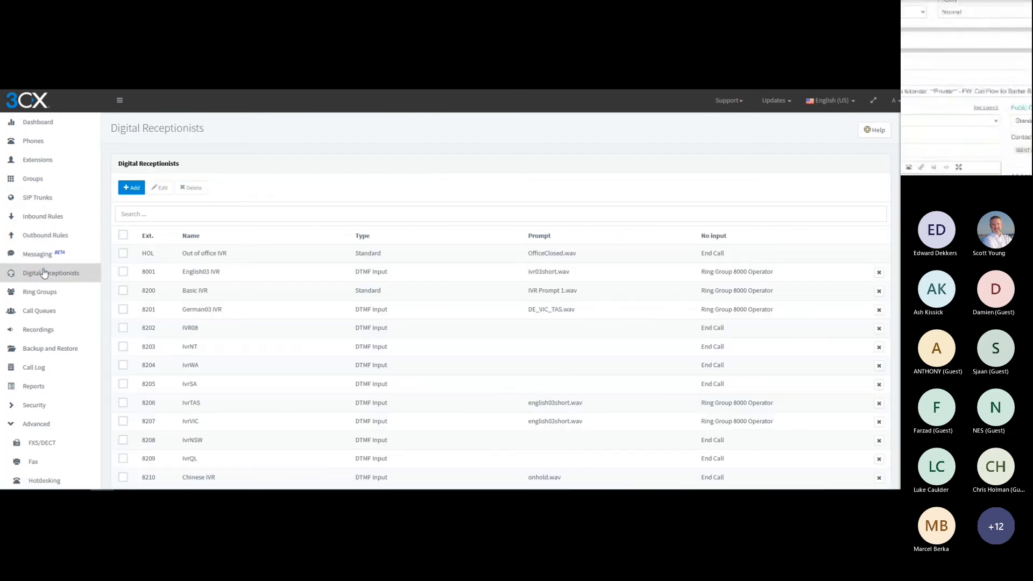
pyautogui.scroll(-1, 187, 355)
pyautogui.scroll(-1, 186, 354)
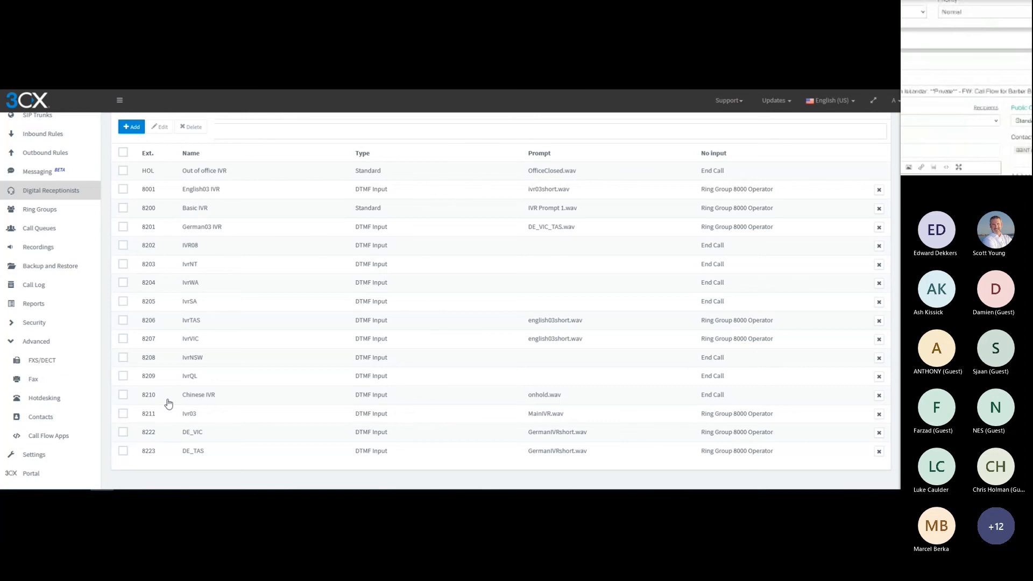
pyautogui.click(190, 415)
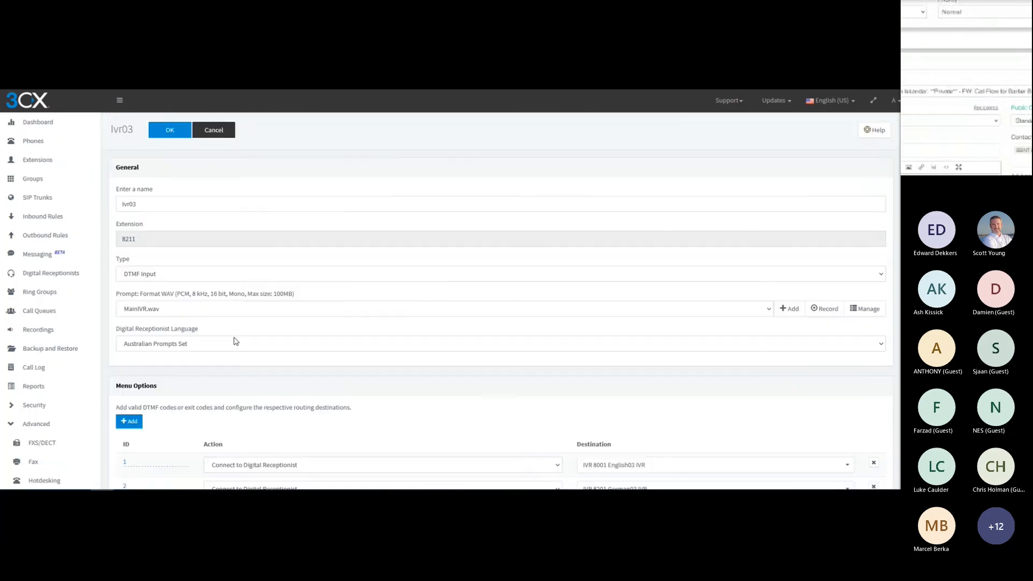
pyautogui.scroll(-1, 403, 219)
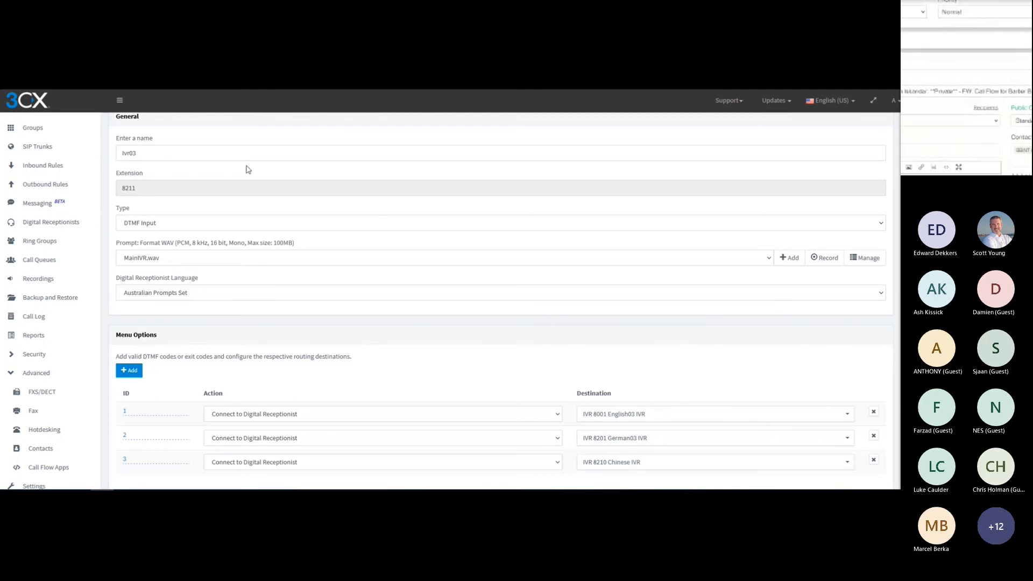
pyautogui.scroll(1, 247, 170)
pyautogui.click(214, 133)
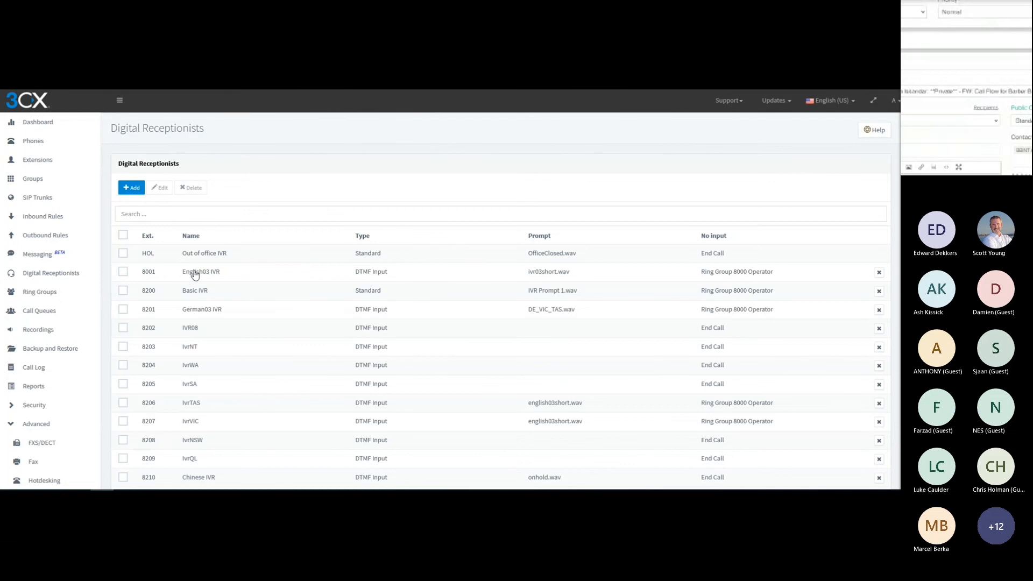
# Review the menu destinations of the English03 IVR and German03 IVR digital receptionists, closing each without changes
pyautogui.doubleClick(194, 273)
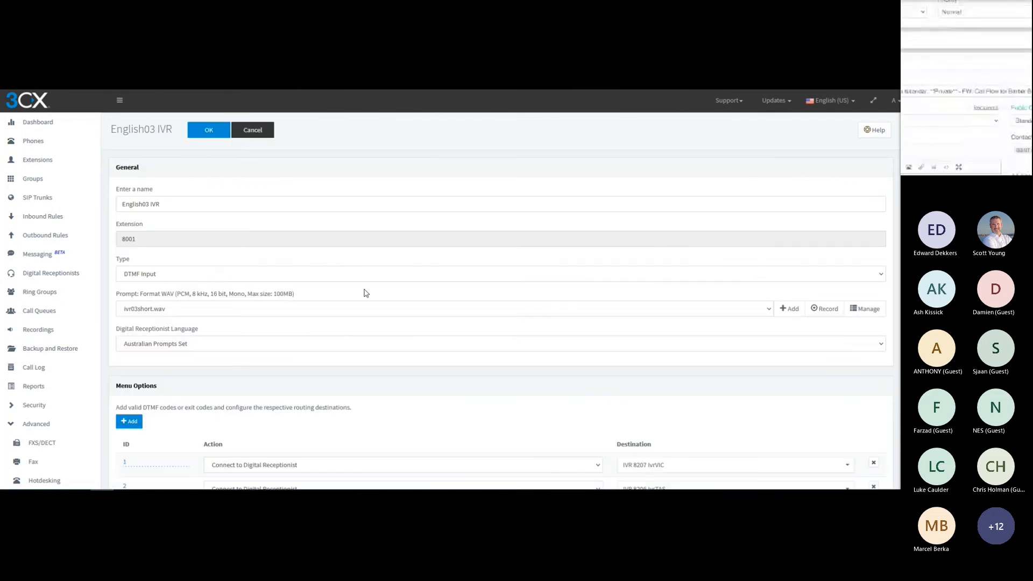
pyautogui.scroll(-2, 366, 294)
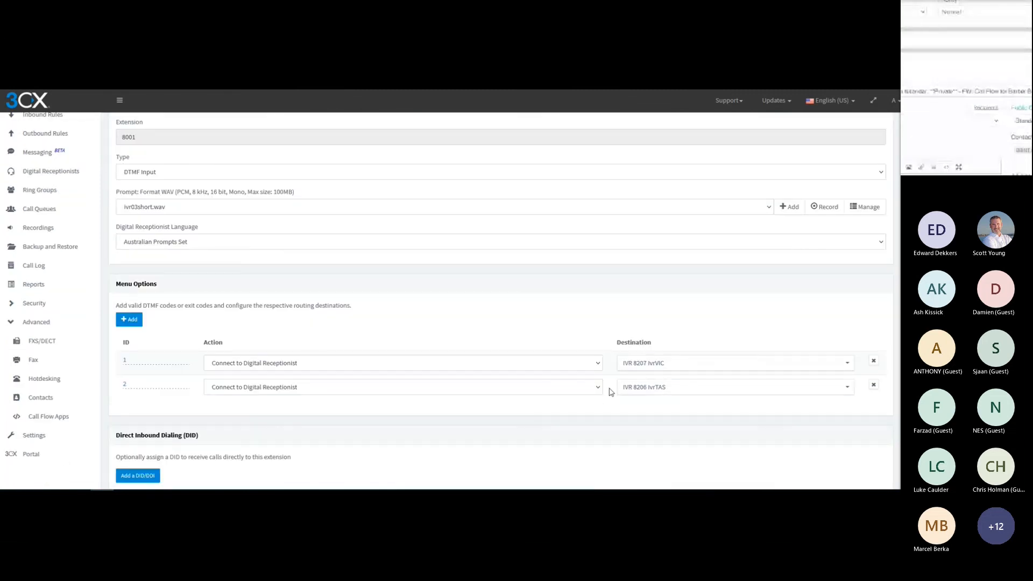
pyautogui.scroll(2, 331, 269)
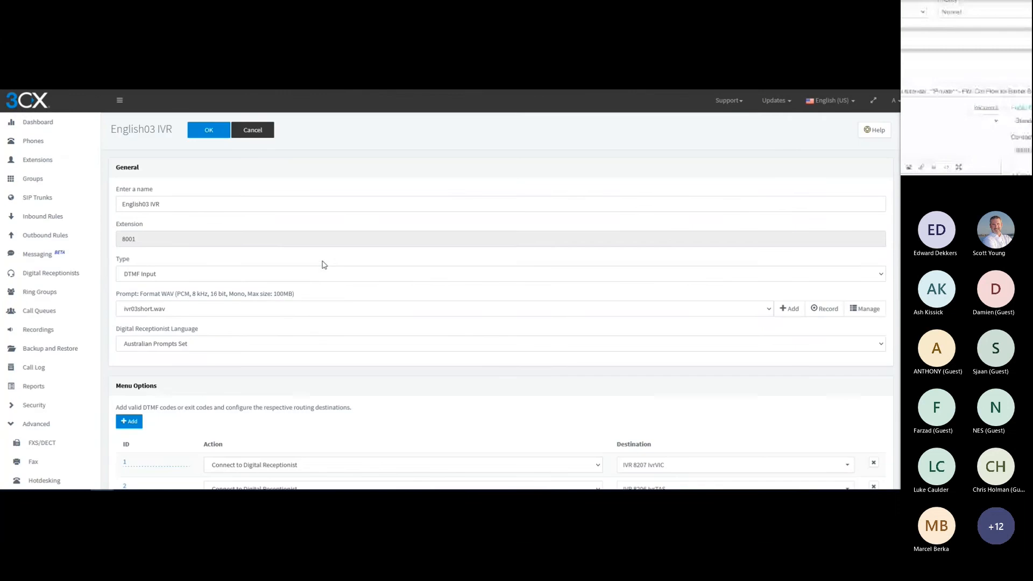
pyautogui.click(253, 130)
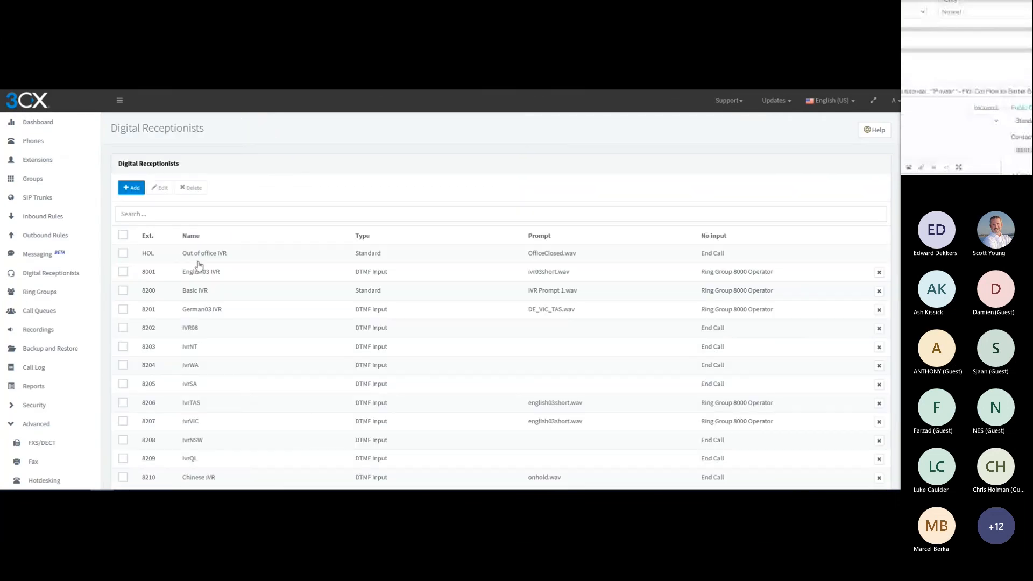
pyautogui.doubleClick(193, 311)
pyautogui.scroll(-1, 458, 358)
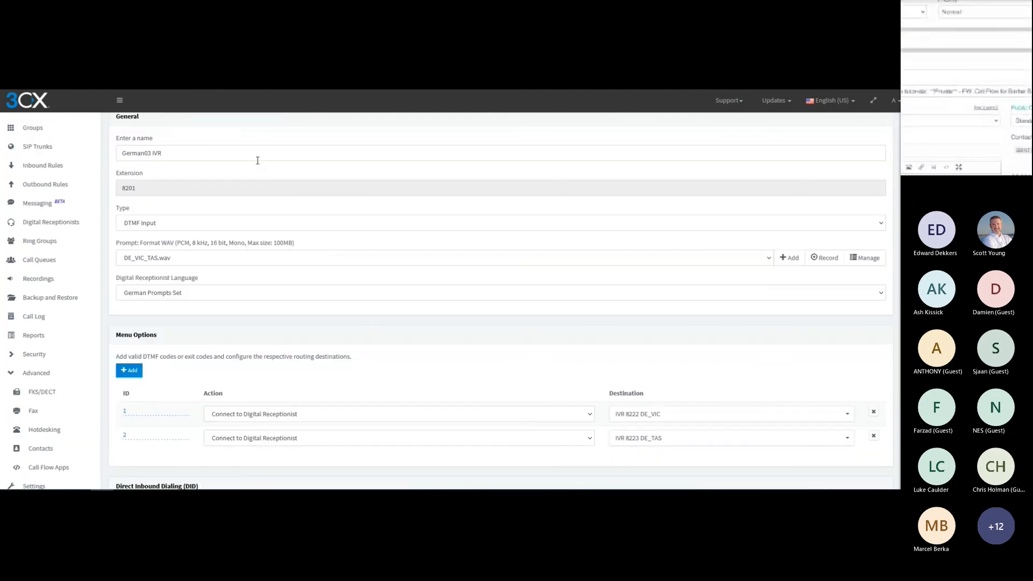
pyautogui.scroll(2, 257, 160)
pyautogui.click(256, 129)
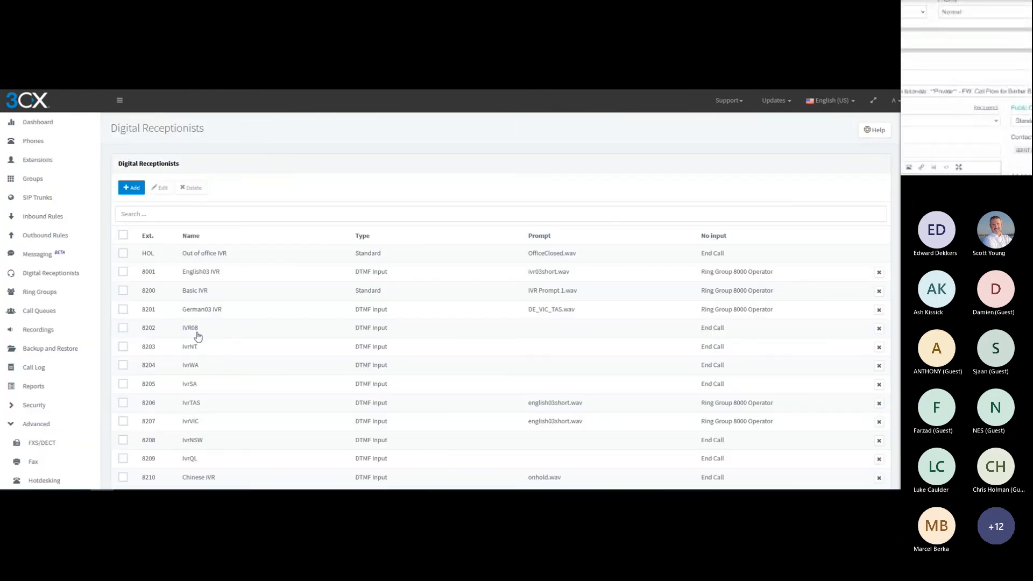
# Review the queue assigned to each menu option in the IvrVIC and DE_VIC digital receptionists
pyautogui.scroll(-2, 198, 337)
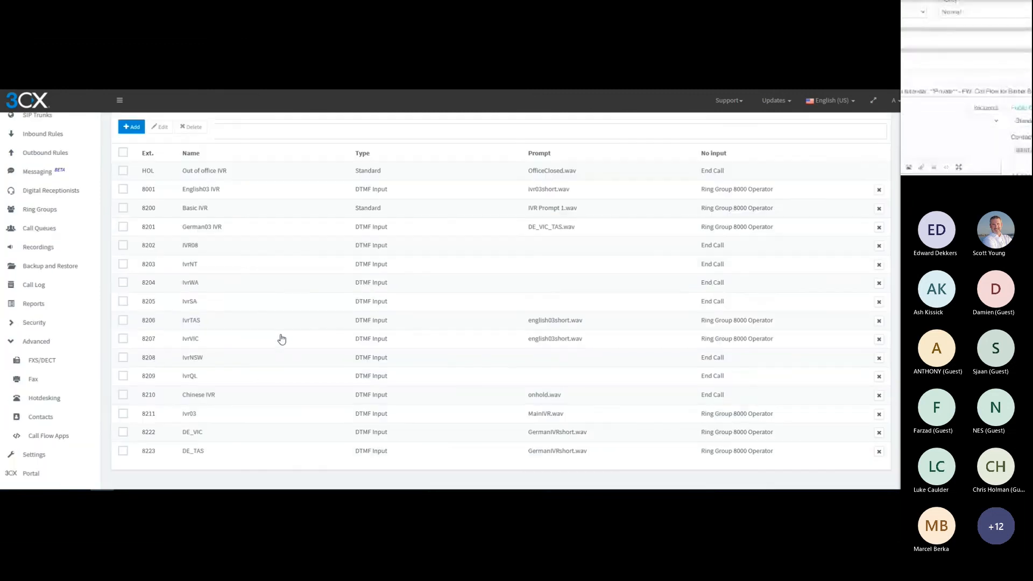
pyautogui.click(193, 339)
pyautogui.scroll(-2, 272, 307)
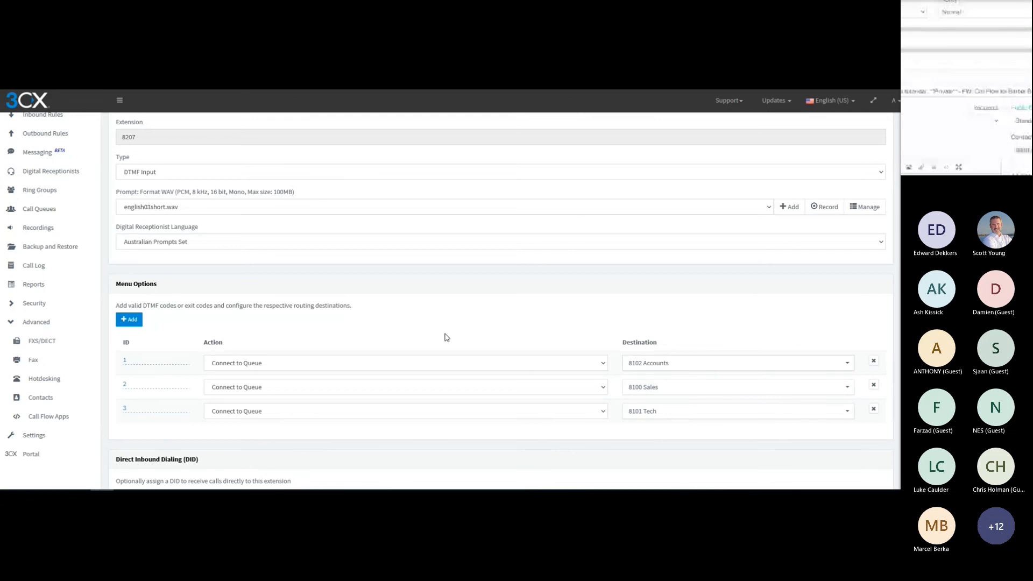
pyautogui.scroll(2, 385, 197)
pyautogui.click(226, 132)
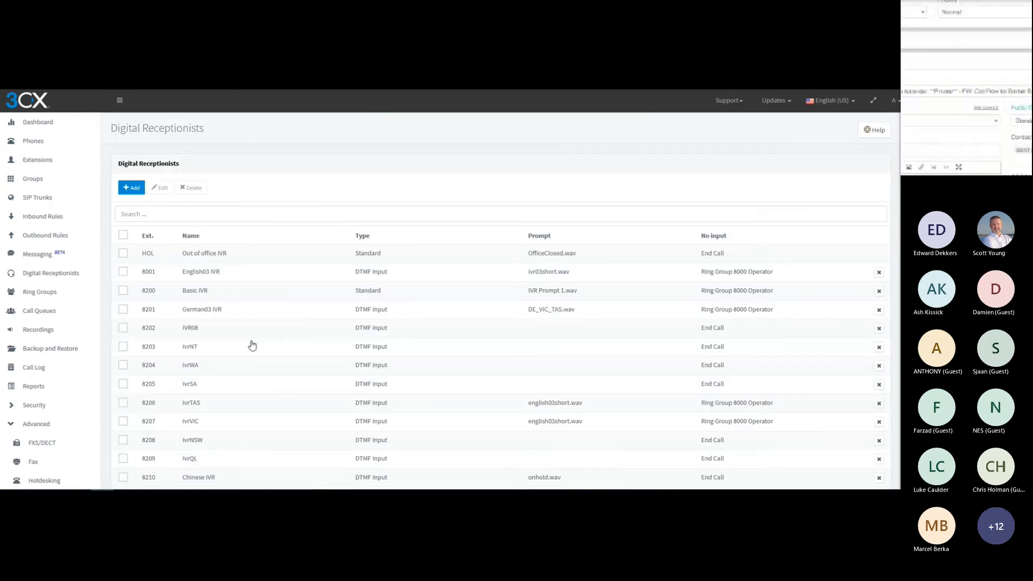
pyautogui.scroll(-2, 249, 349)
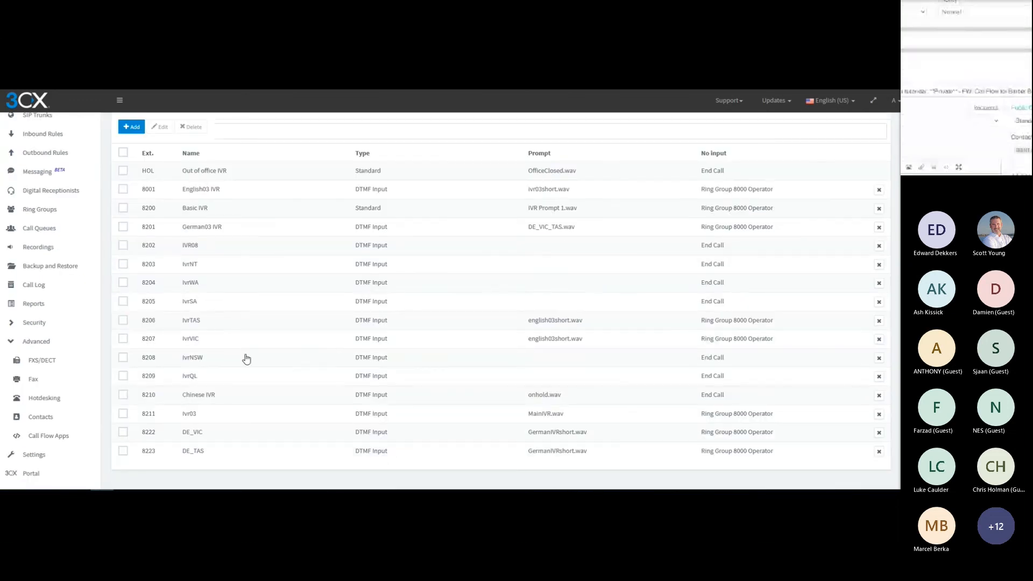
pyautogui.doubleClick(203, 434)
pyautogui.scroll(-2, 346, 330)
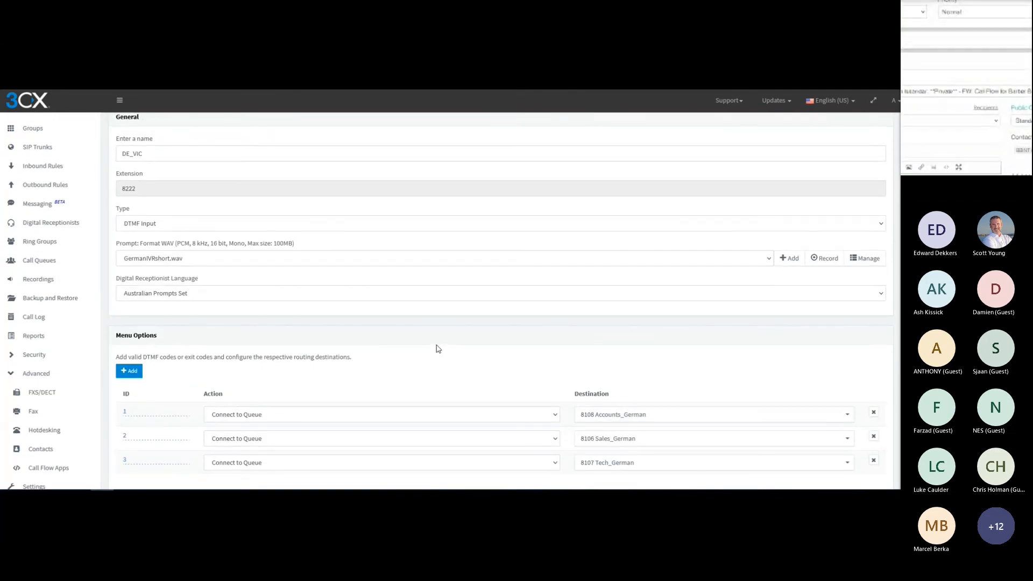
pyautogui.scroll(1, 436, 348)
pyautogui.click(189, 140)
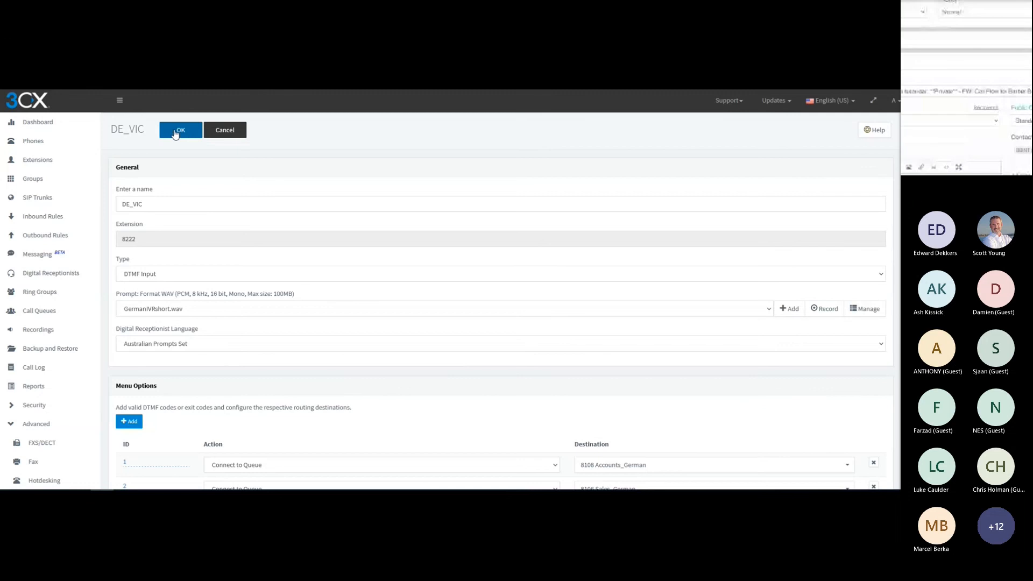